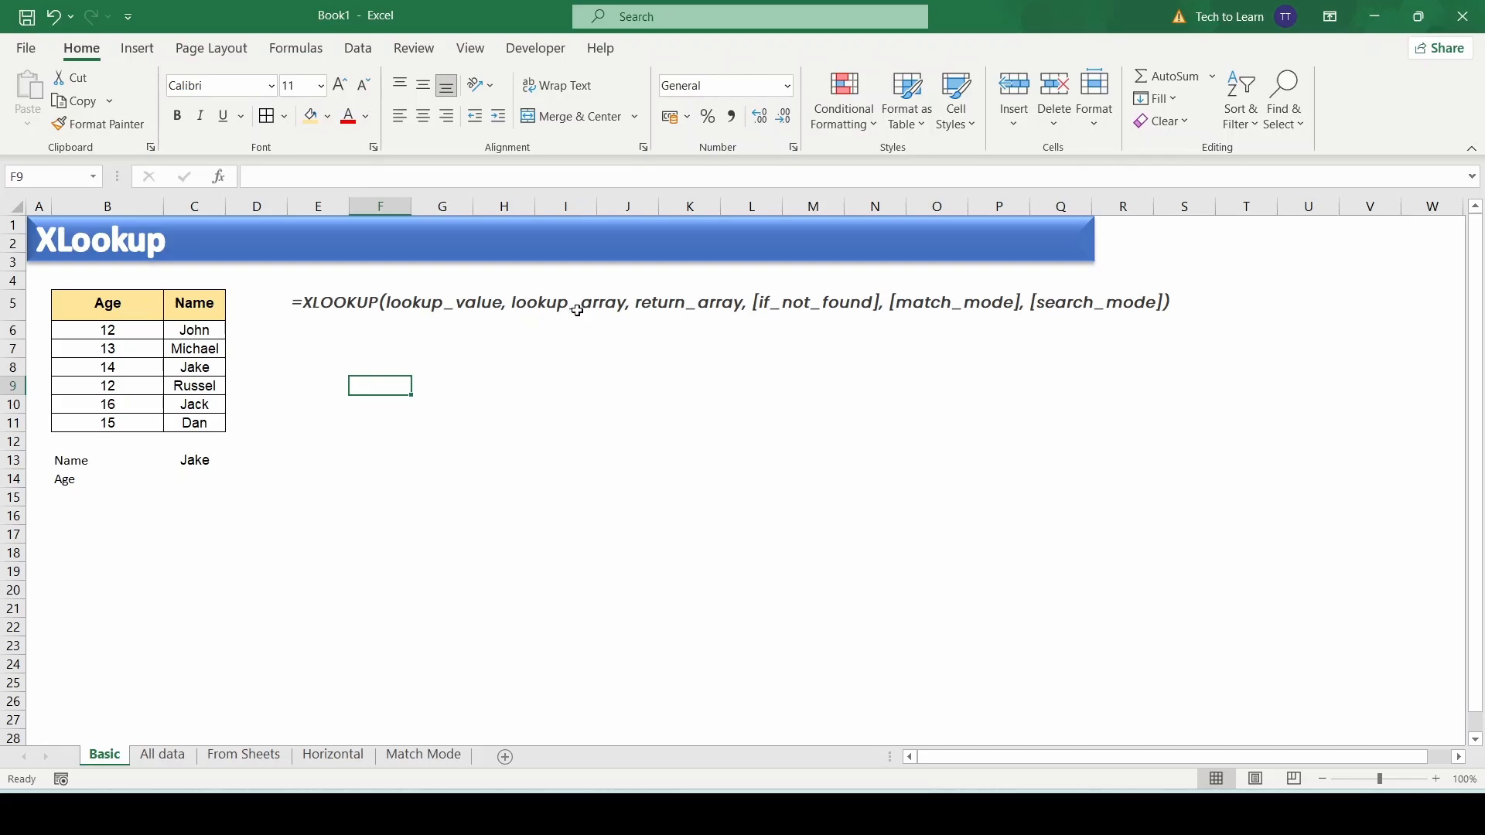
In cell C14 beside Age, start an XLOOKUP formula with the name in C13 as the lookup value.
click(196, 478)
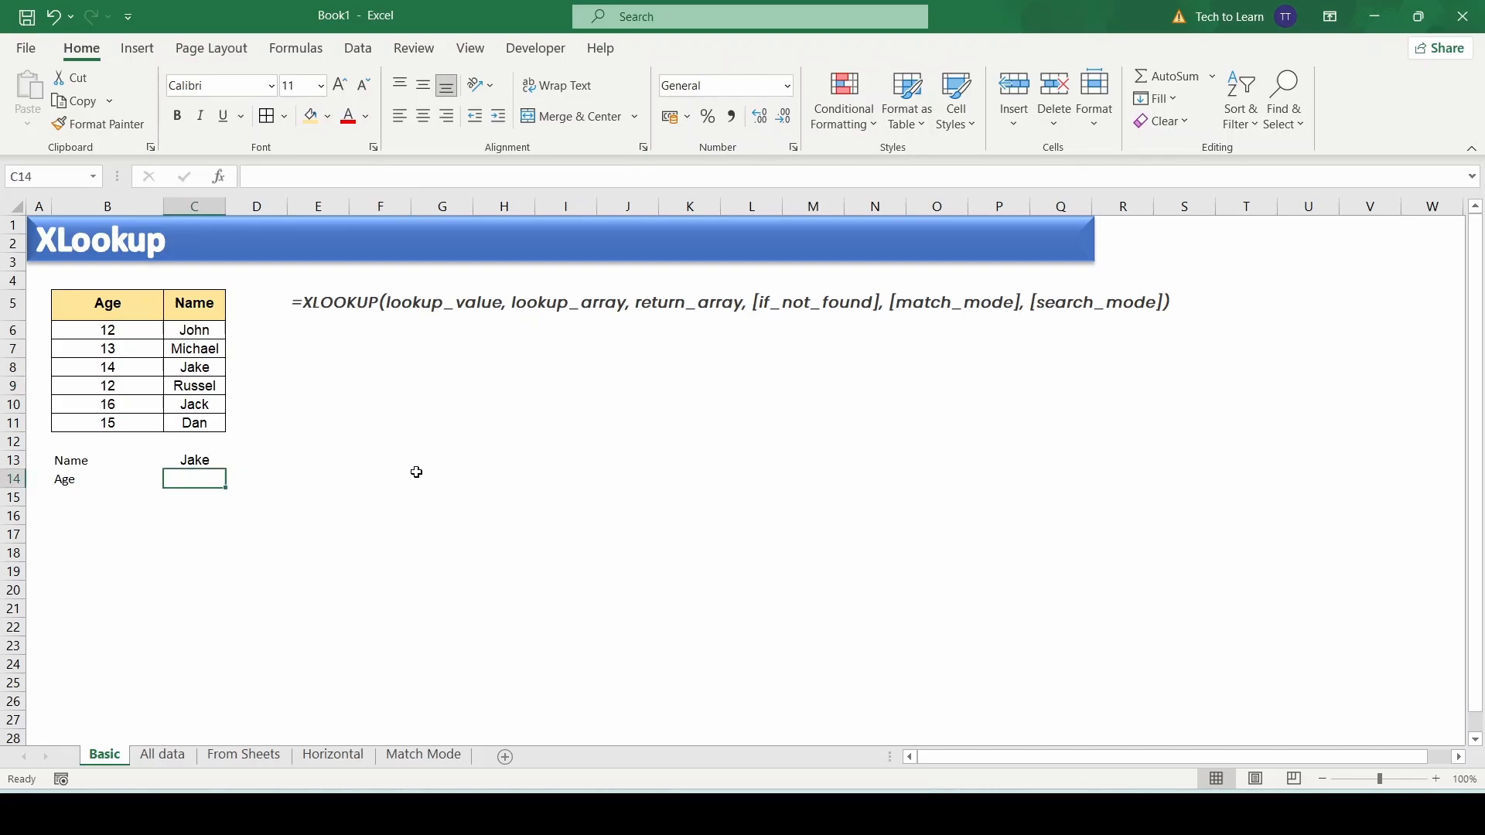
key(Up)
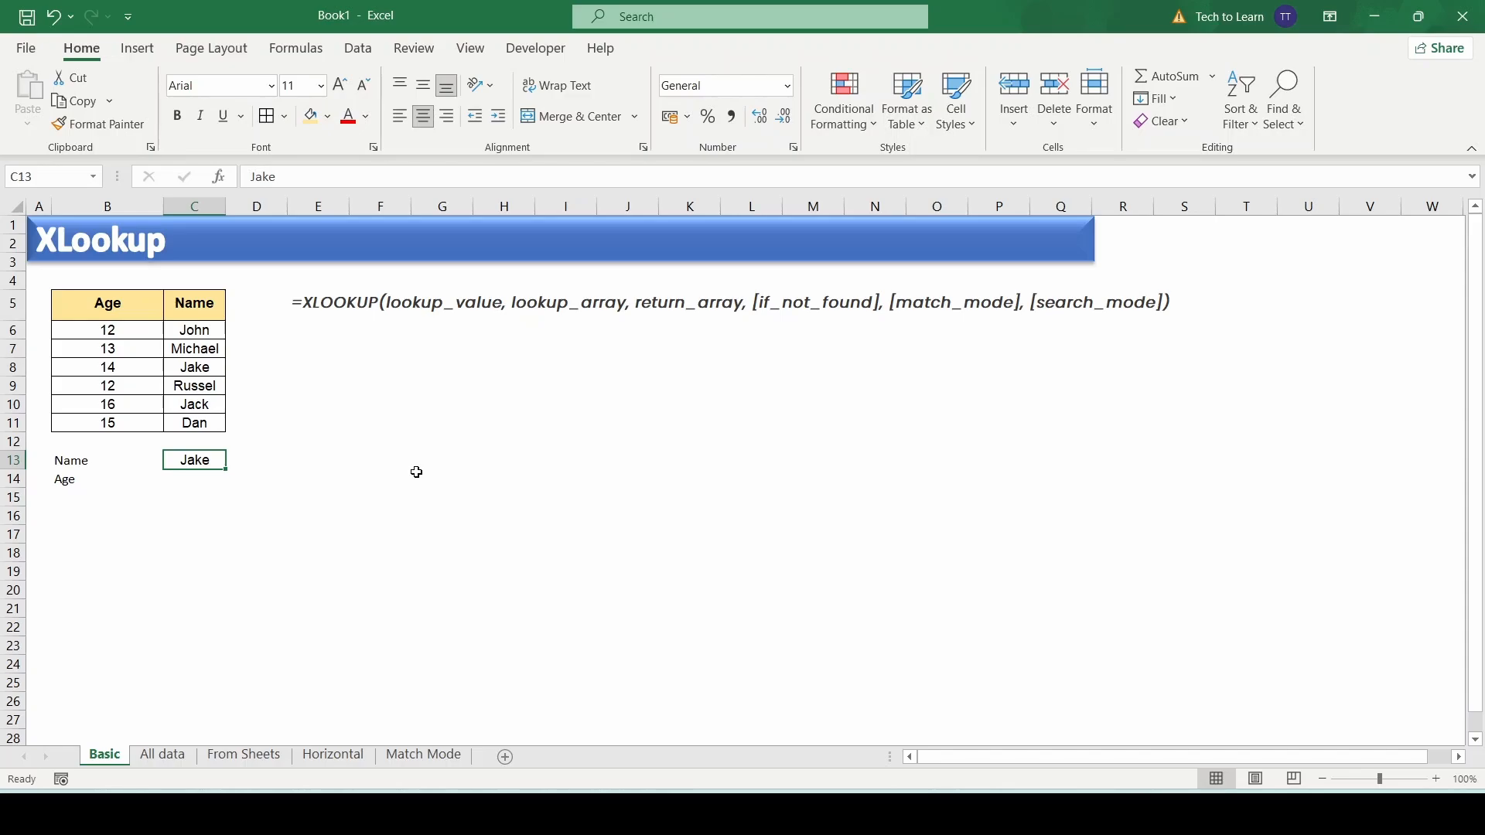
key(Down)
key(Up)
key(Down)
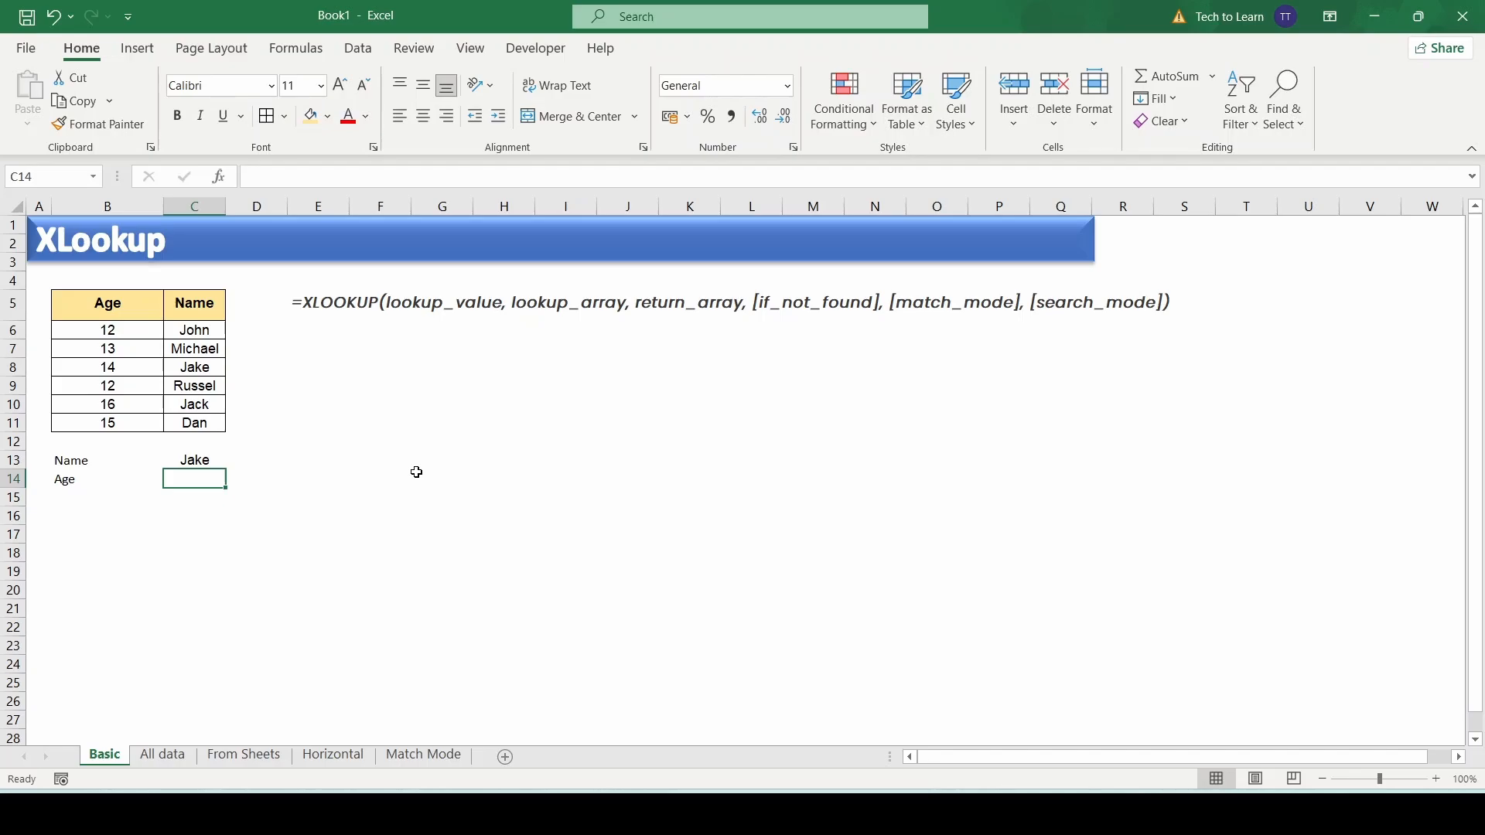
text(=x)
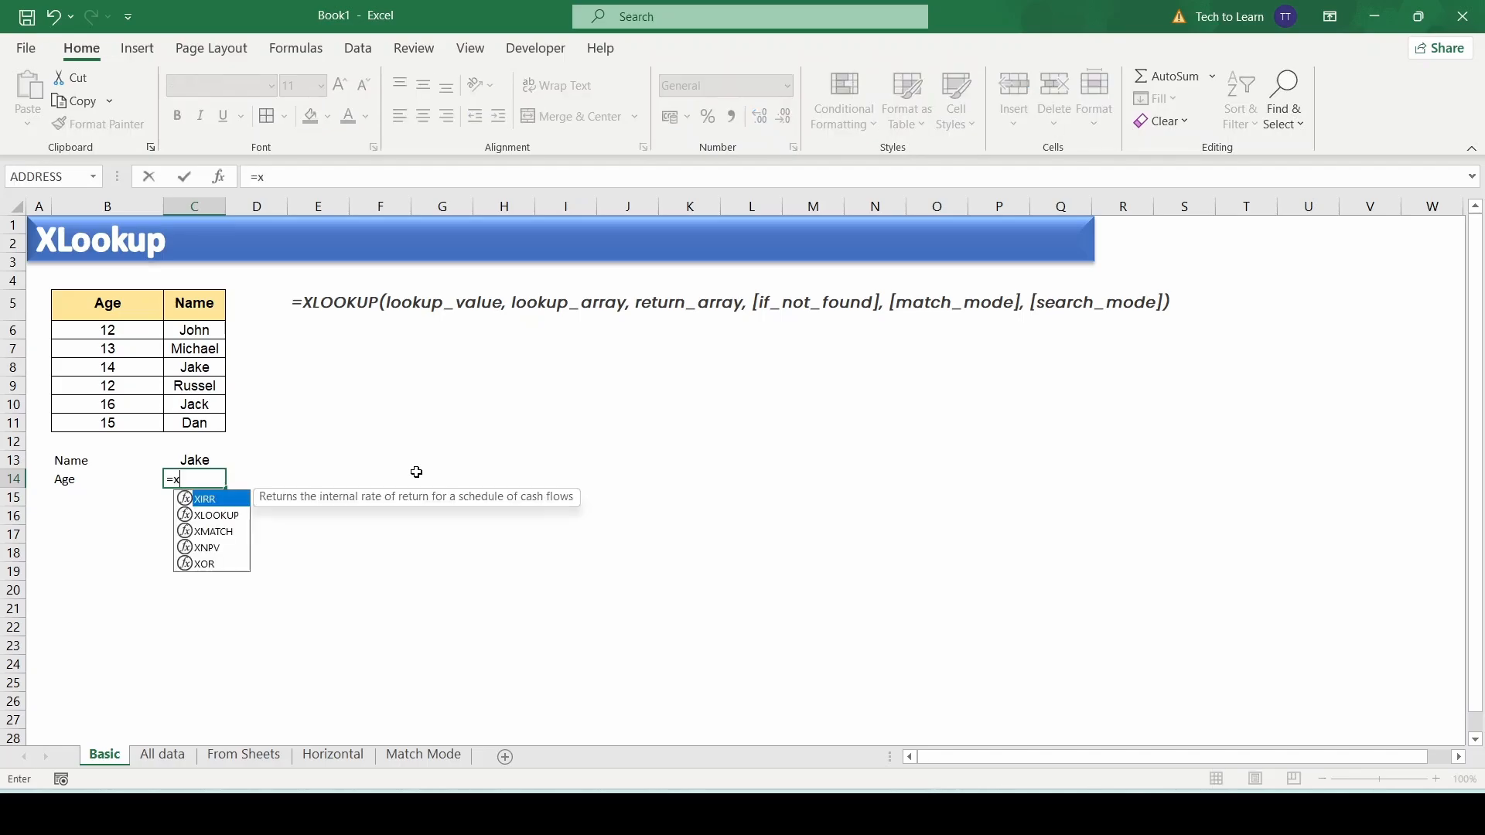
text(lookup()
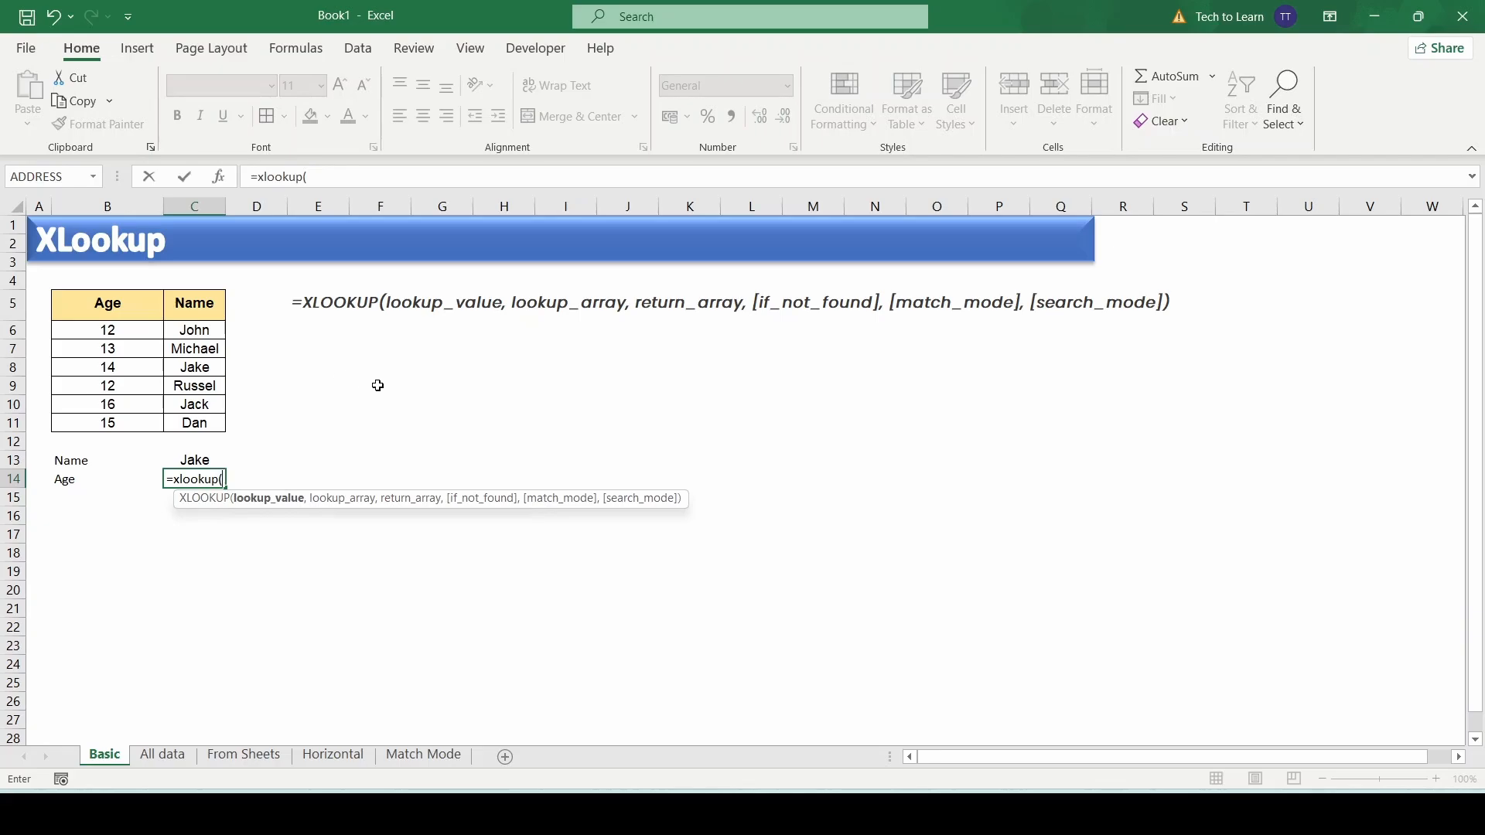
click(193, 461)
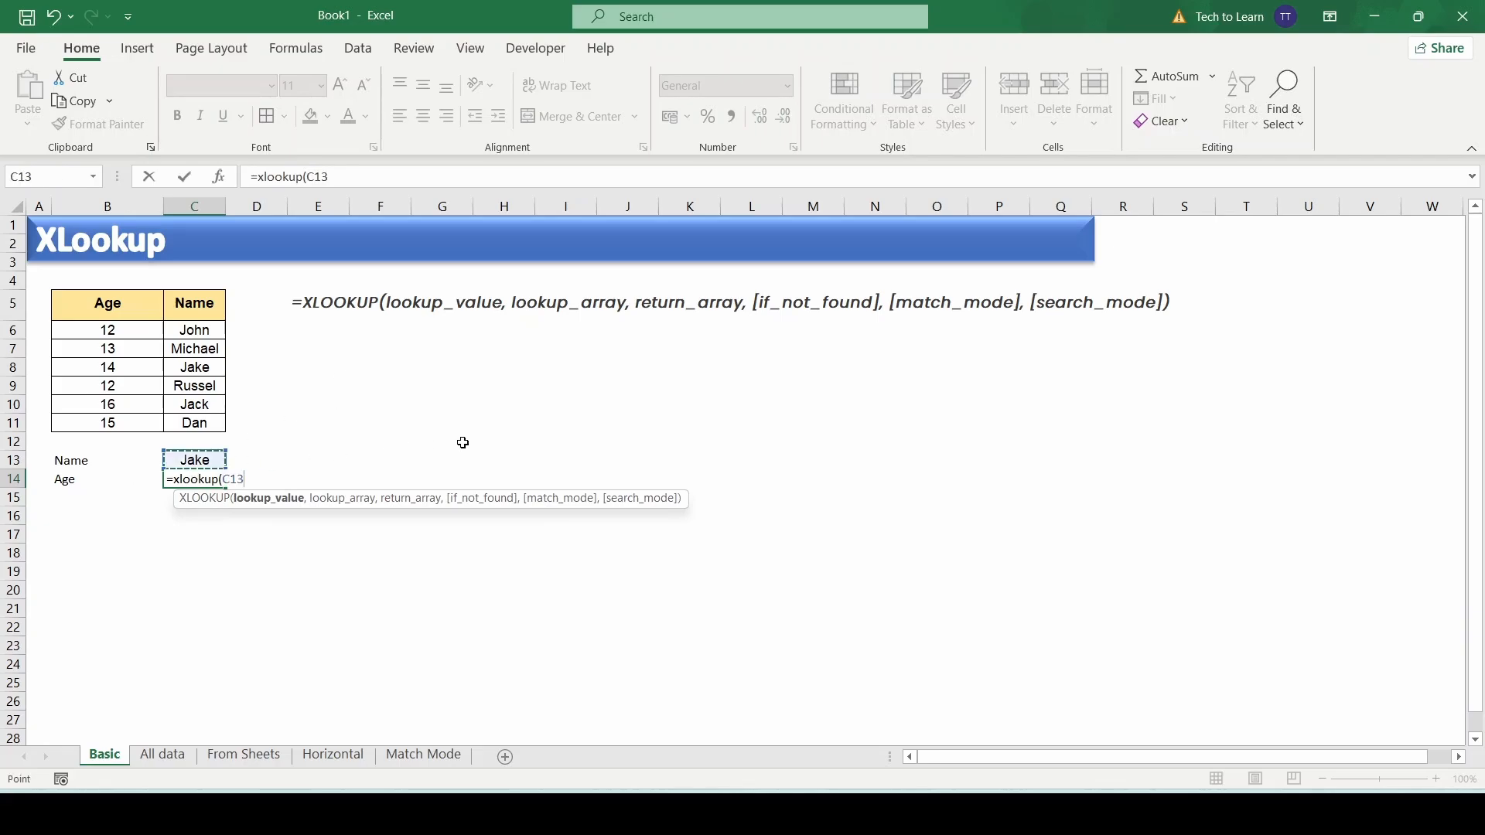
text(,)
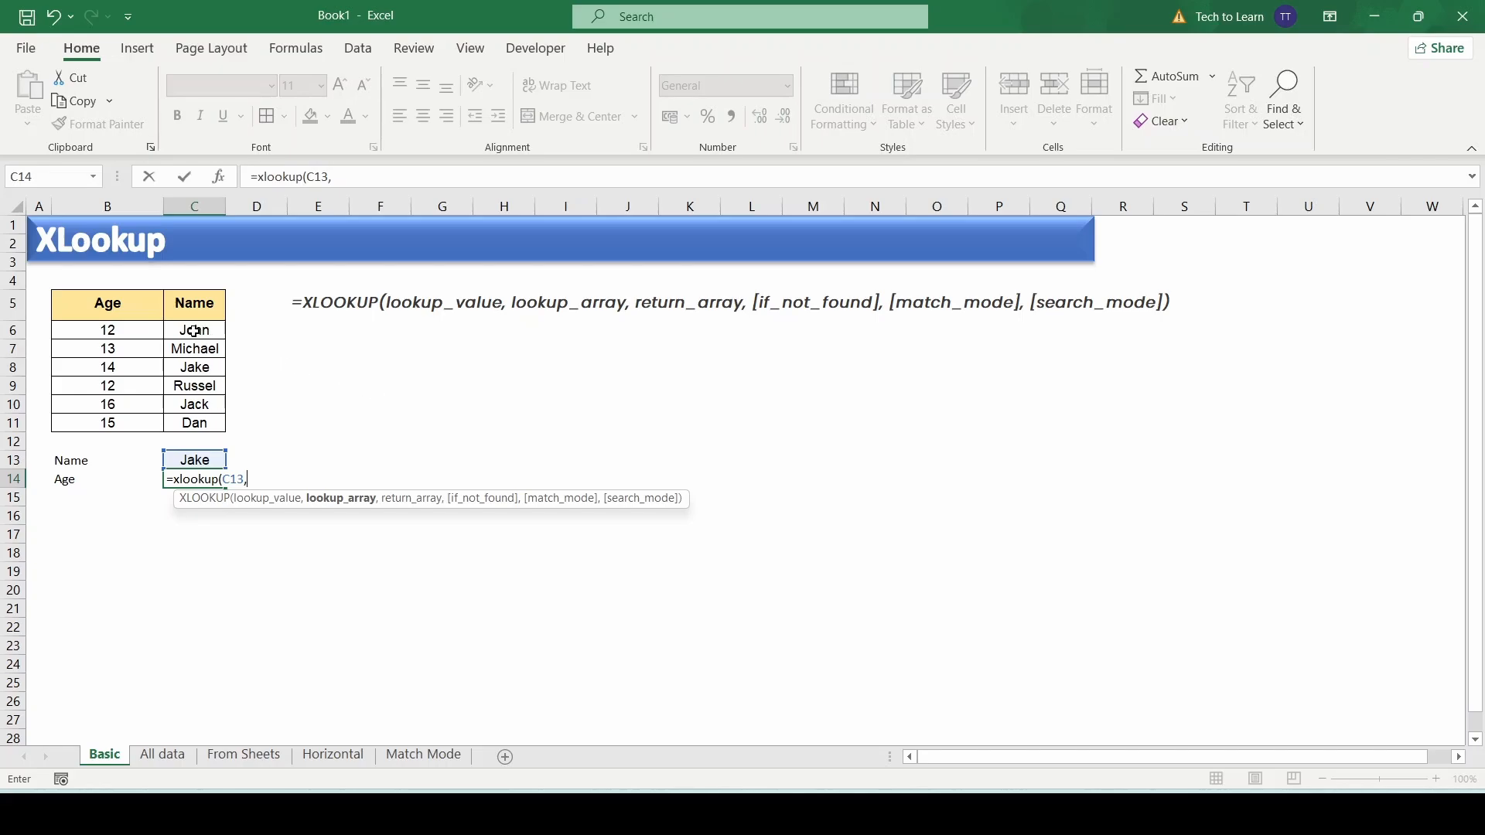
Complete the C14 formula with the absolute range $C$6:$C$11 as lookup array and B6:B11 as return array.
drag(194, 331, 197, 423)
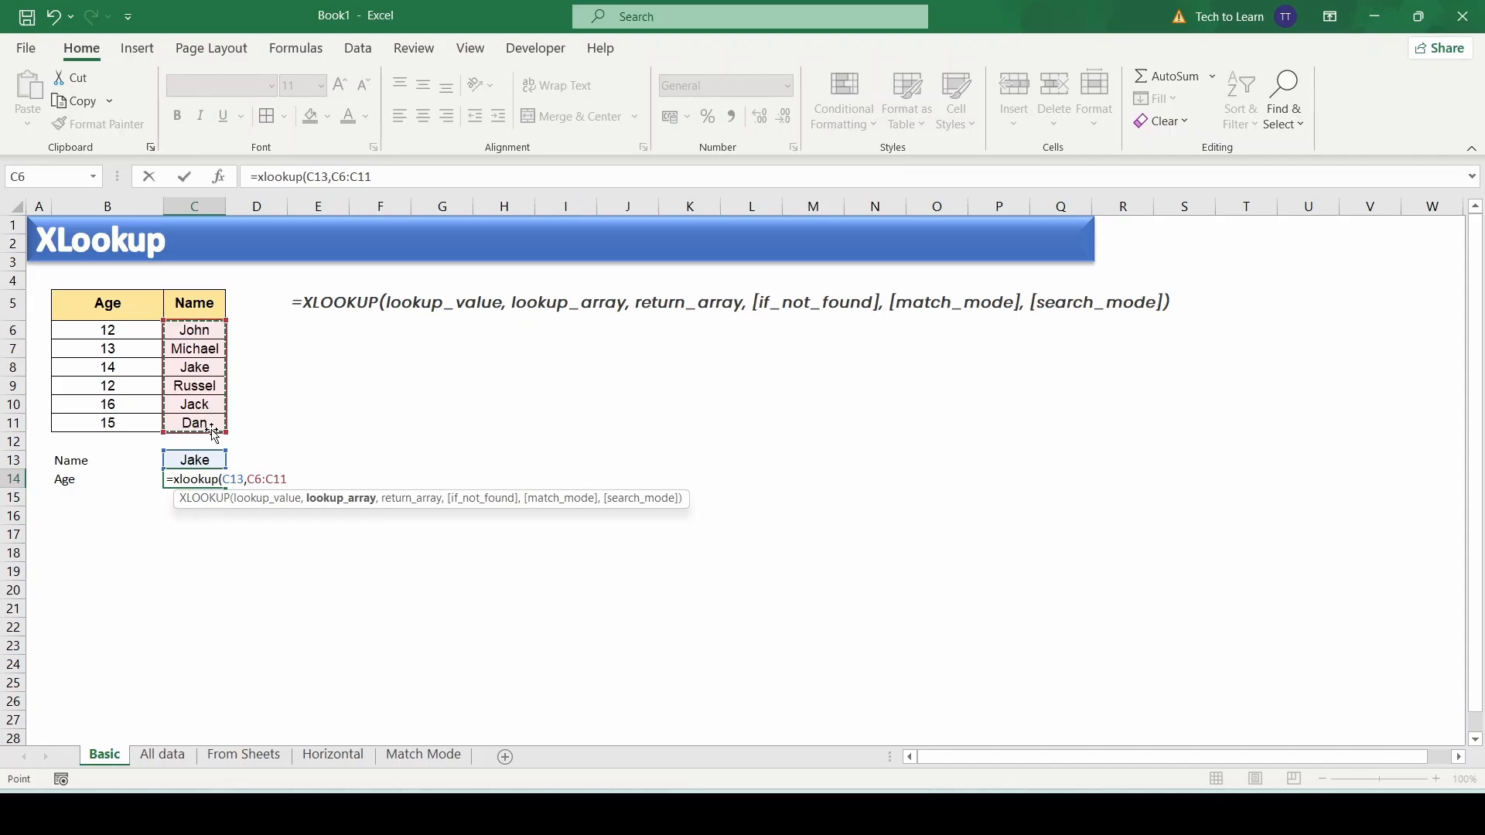
key(F4)
text(,)
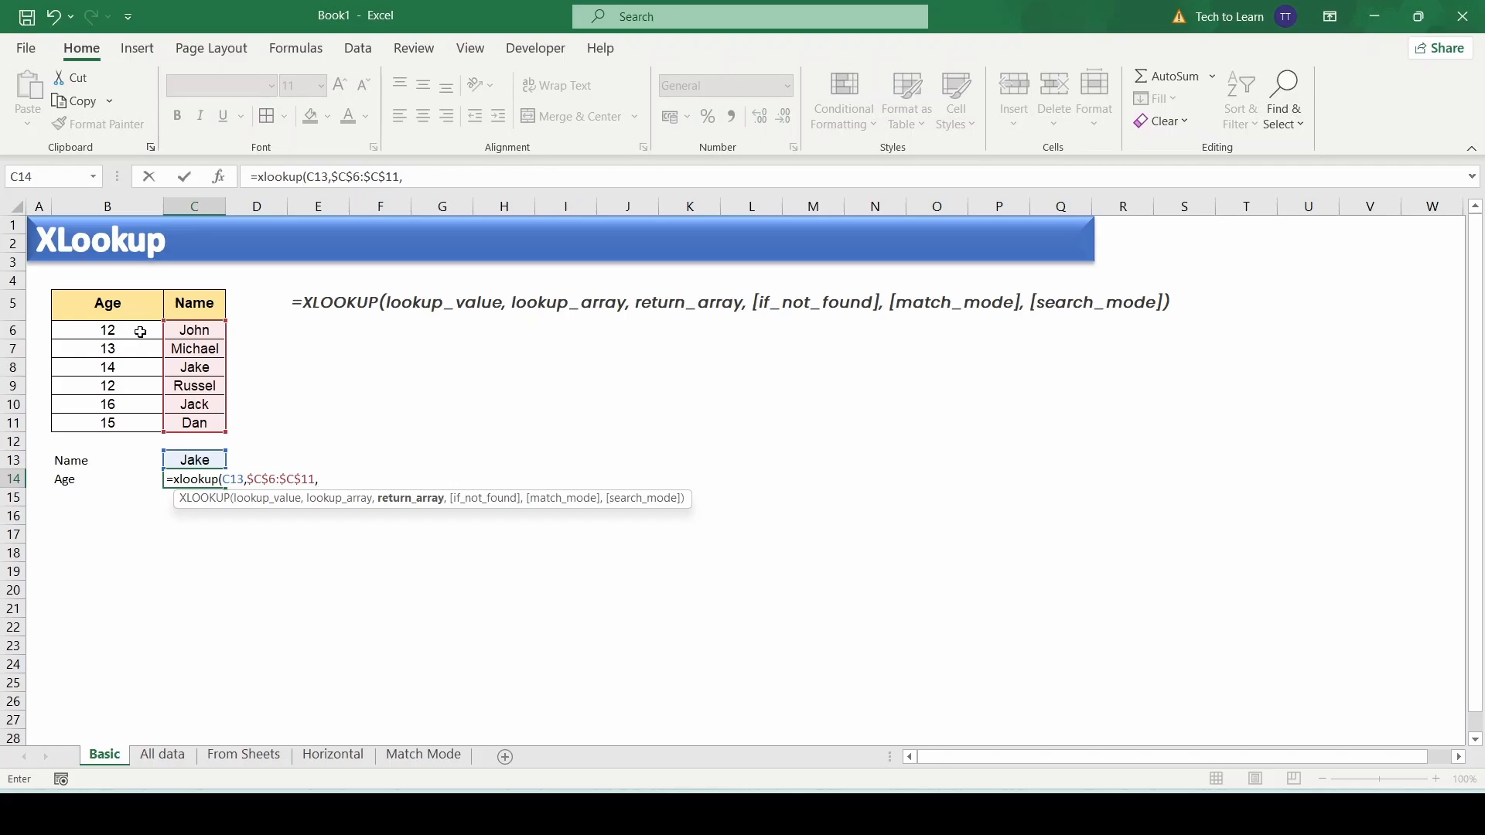
drag(141, 332, 144, 422)
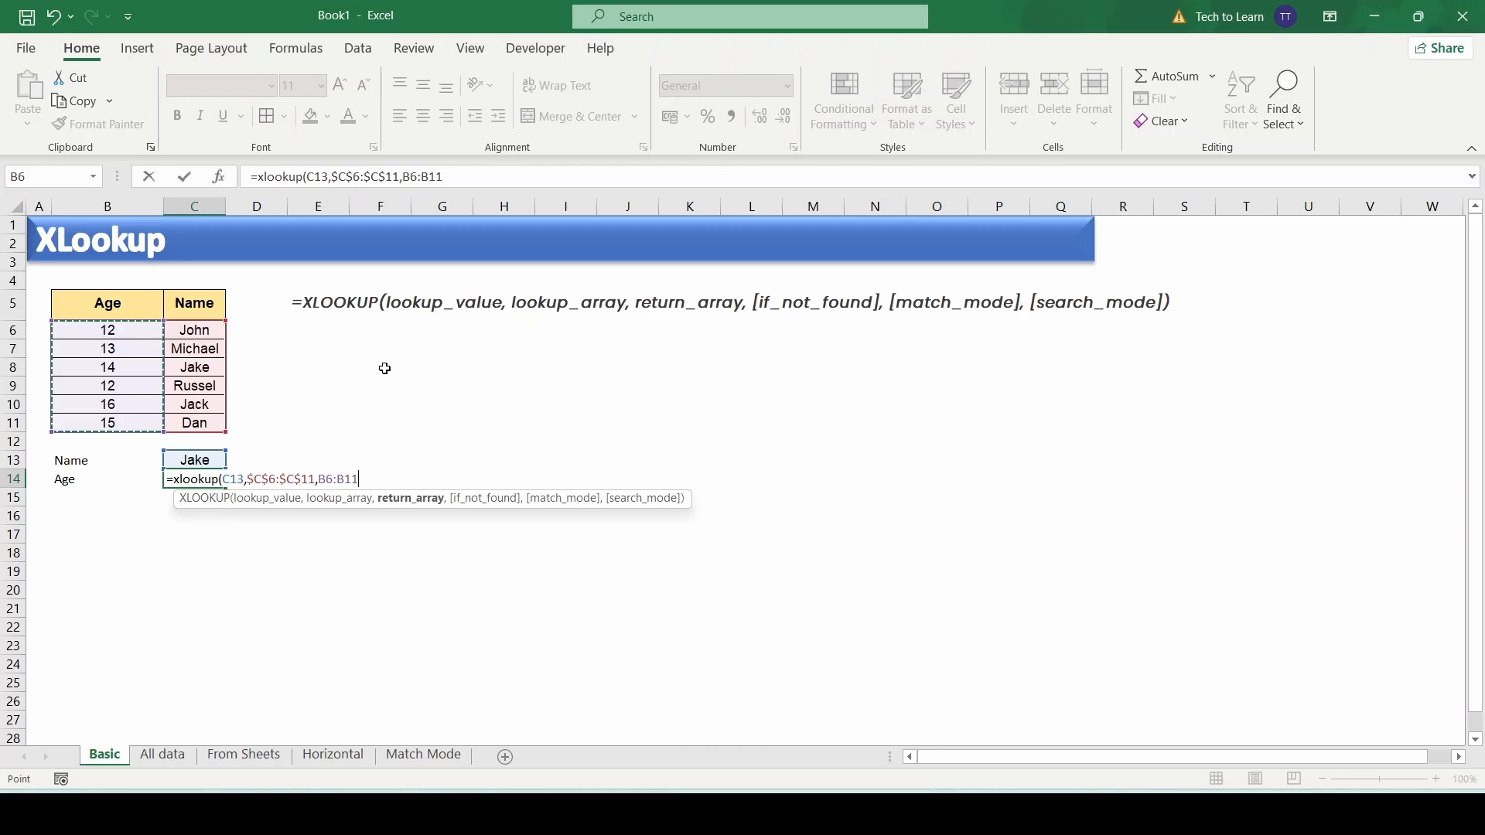
text())
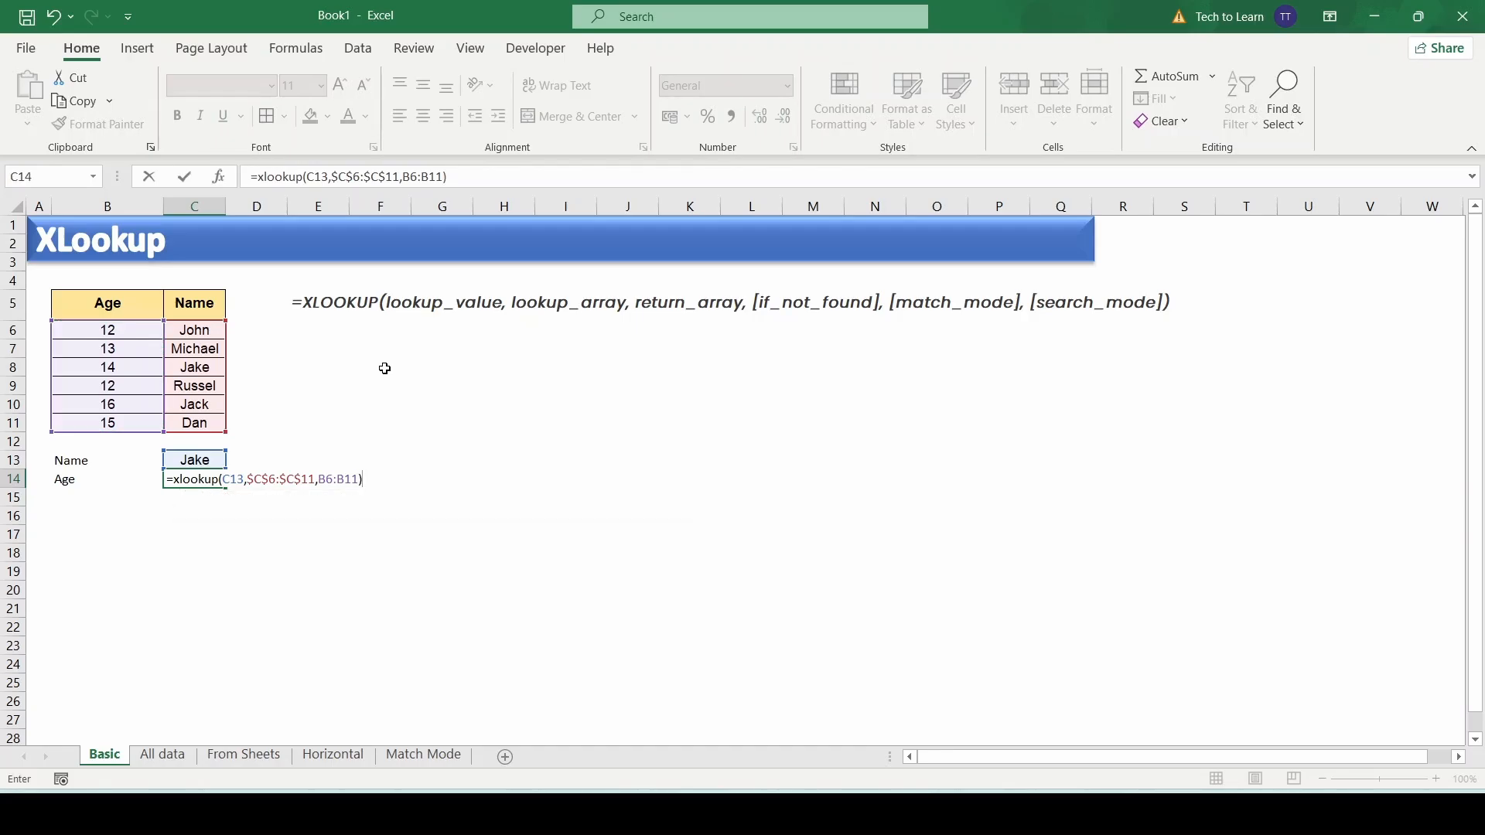
key(Return)
key(Up)
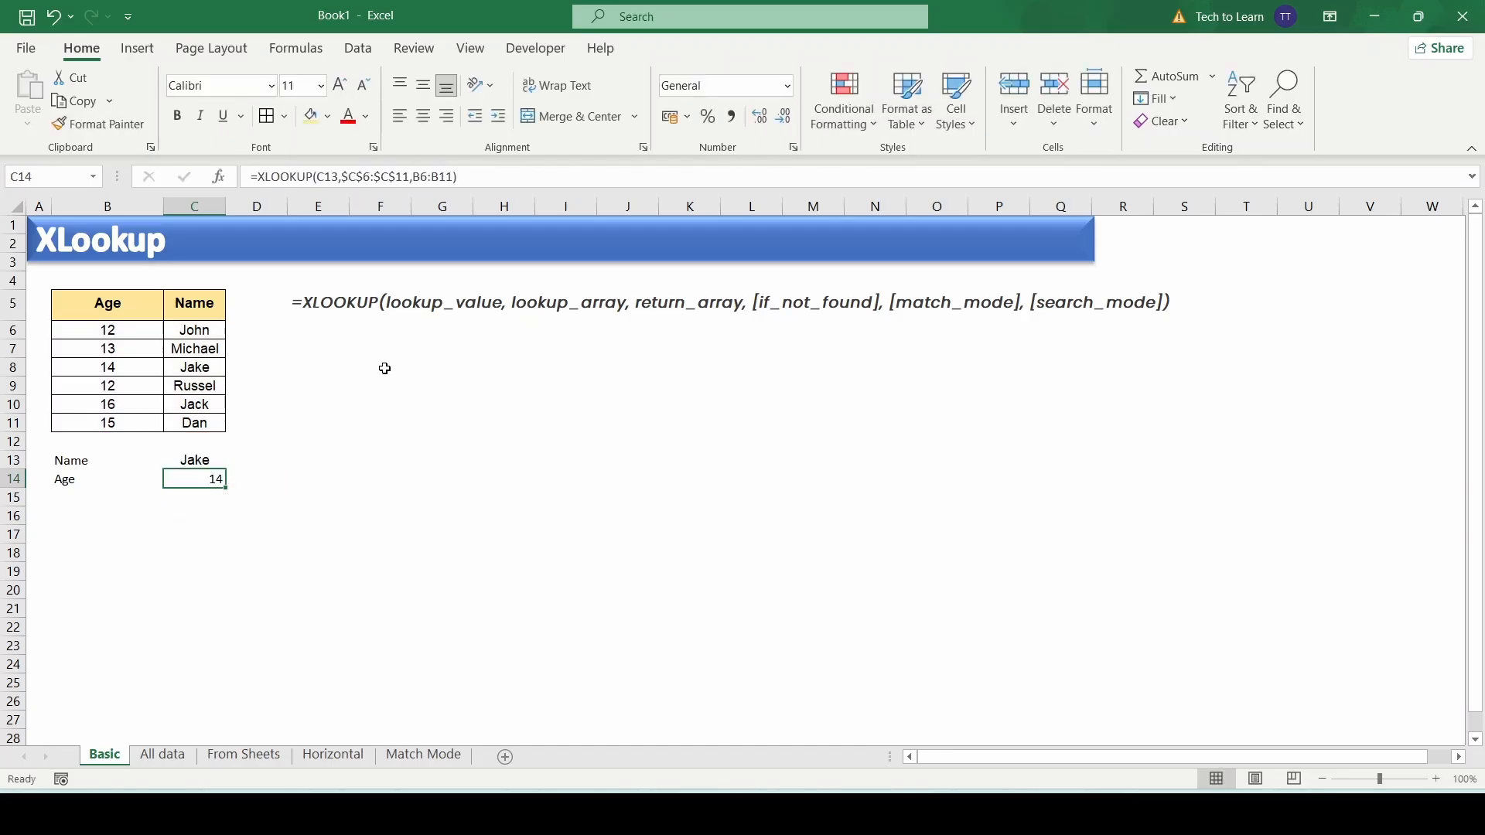
click(205, 459)
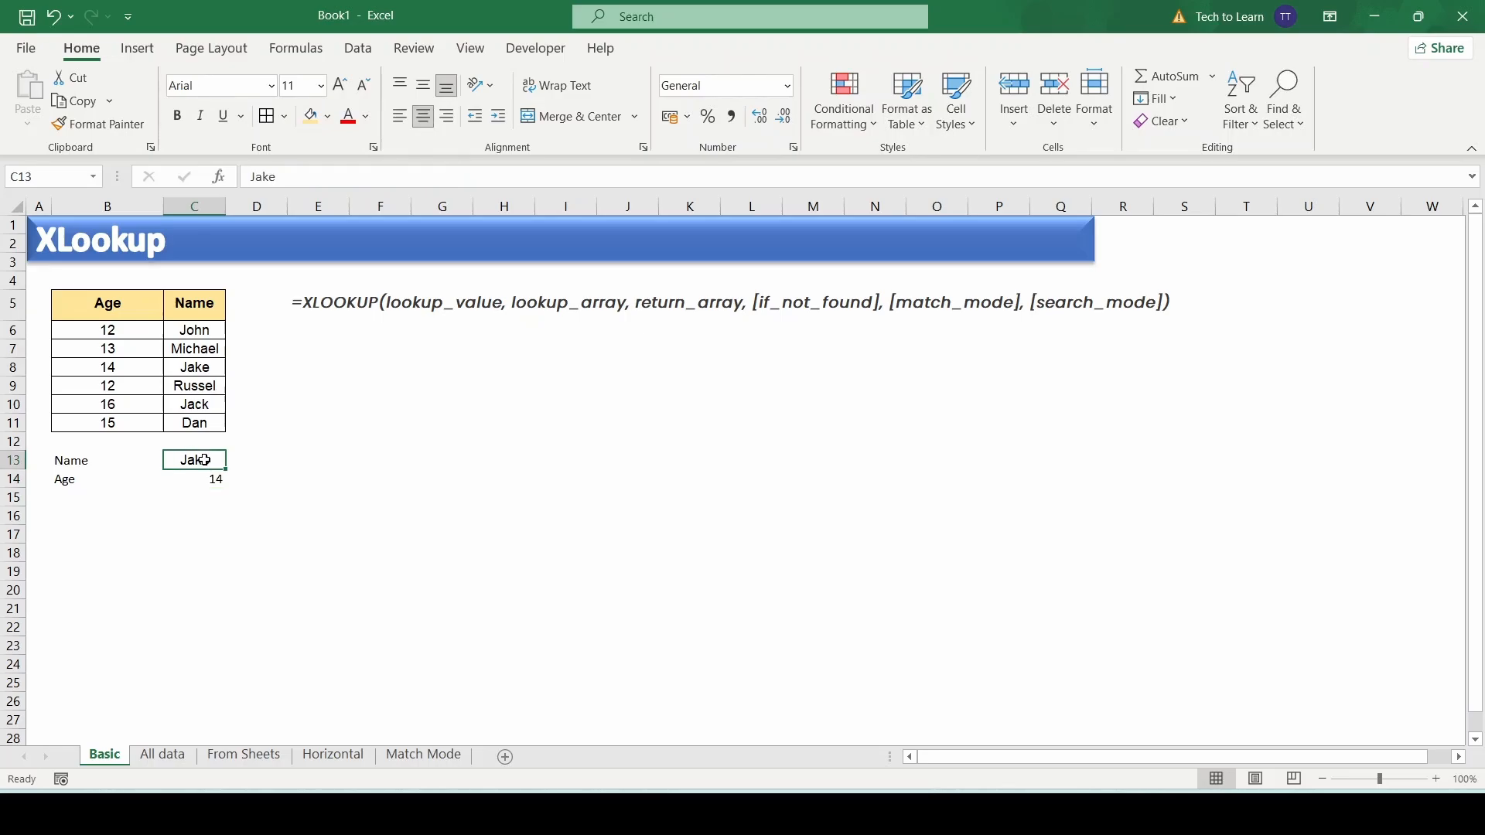
click(119, 369)
click(196, 476)
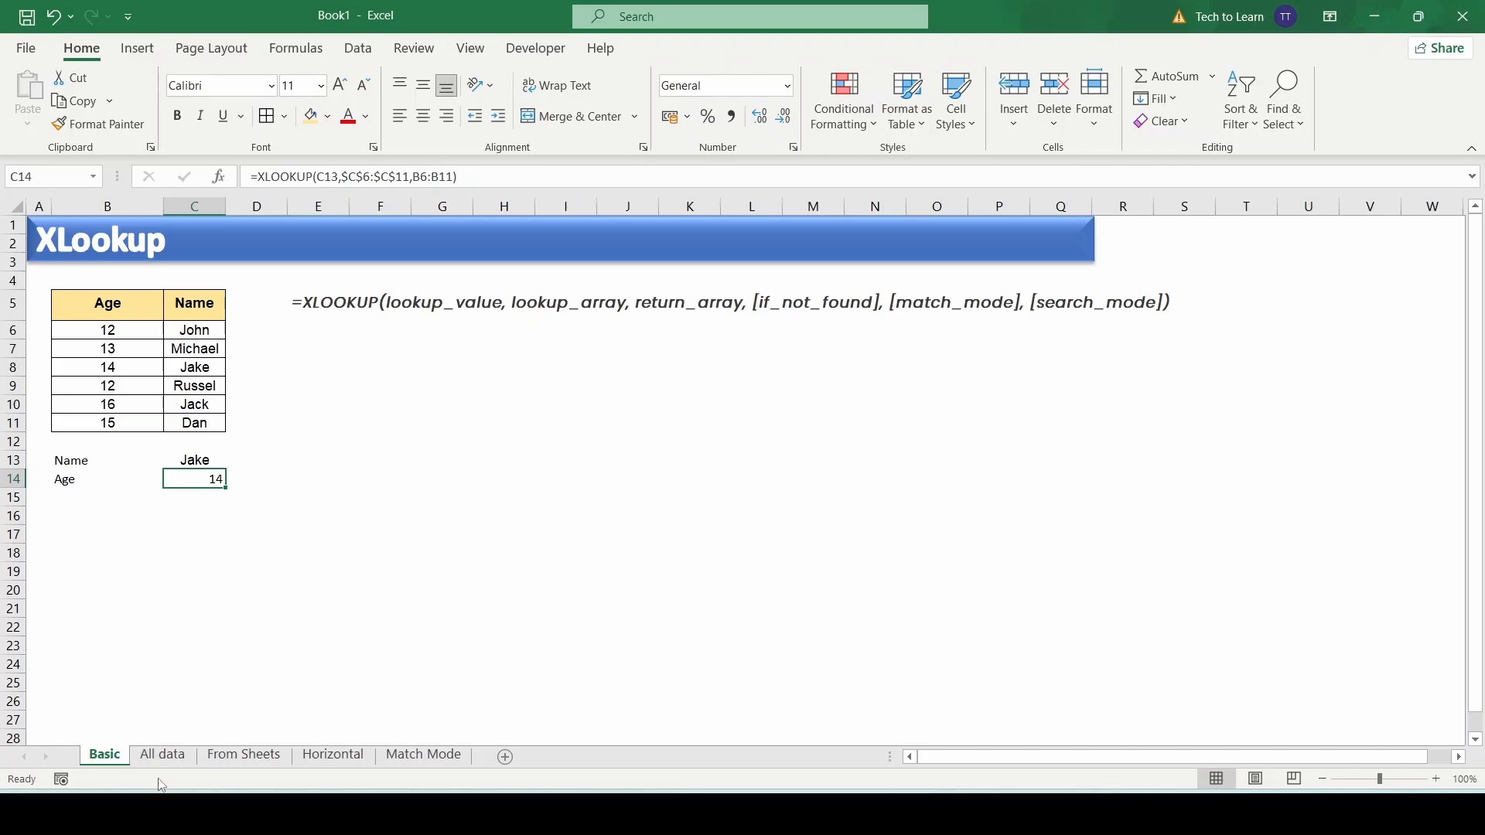
On the All data sheet, start an XLOOKUP in I3 with H3 as lookup value and $C$3:$C$14 as lookup array.
click(161, 754)
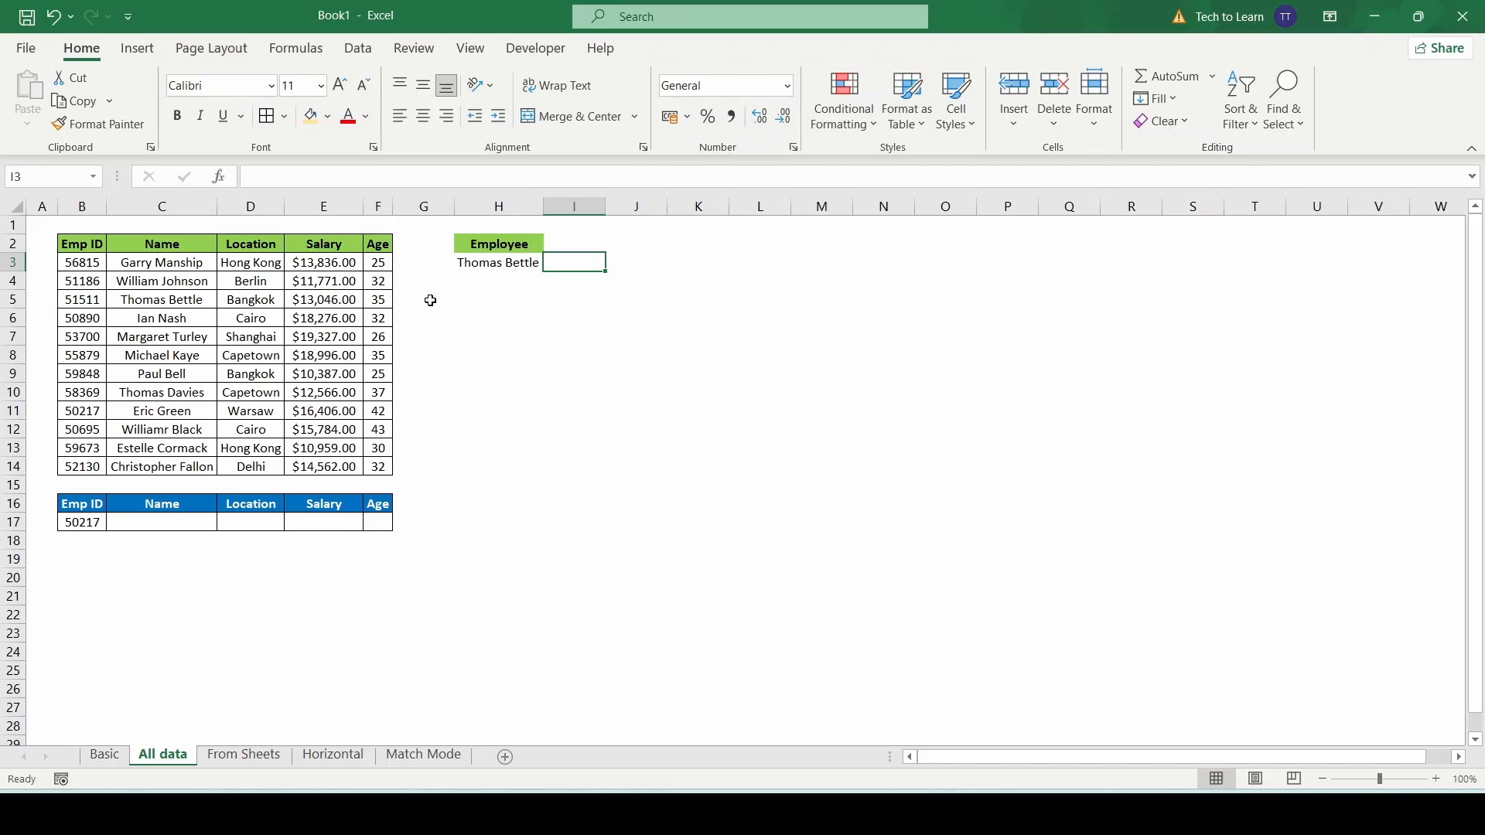
click(517, 269)
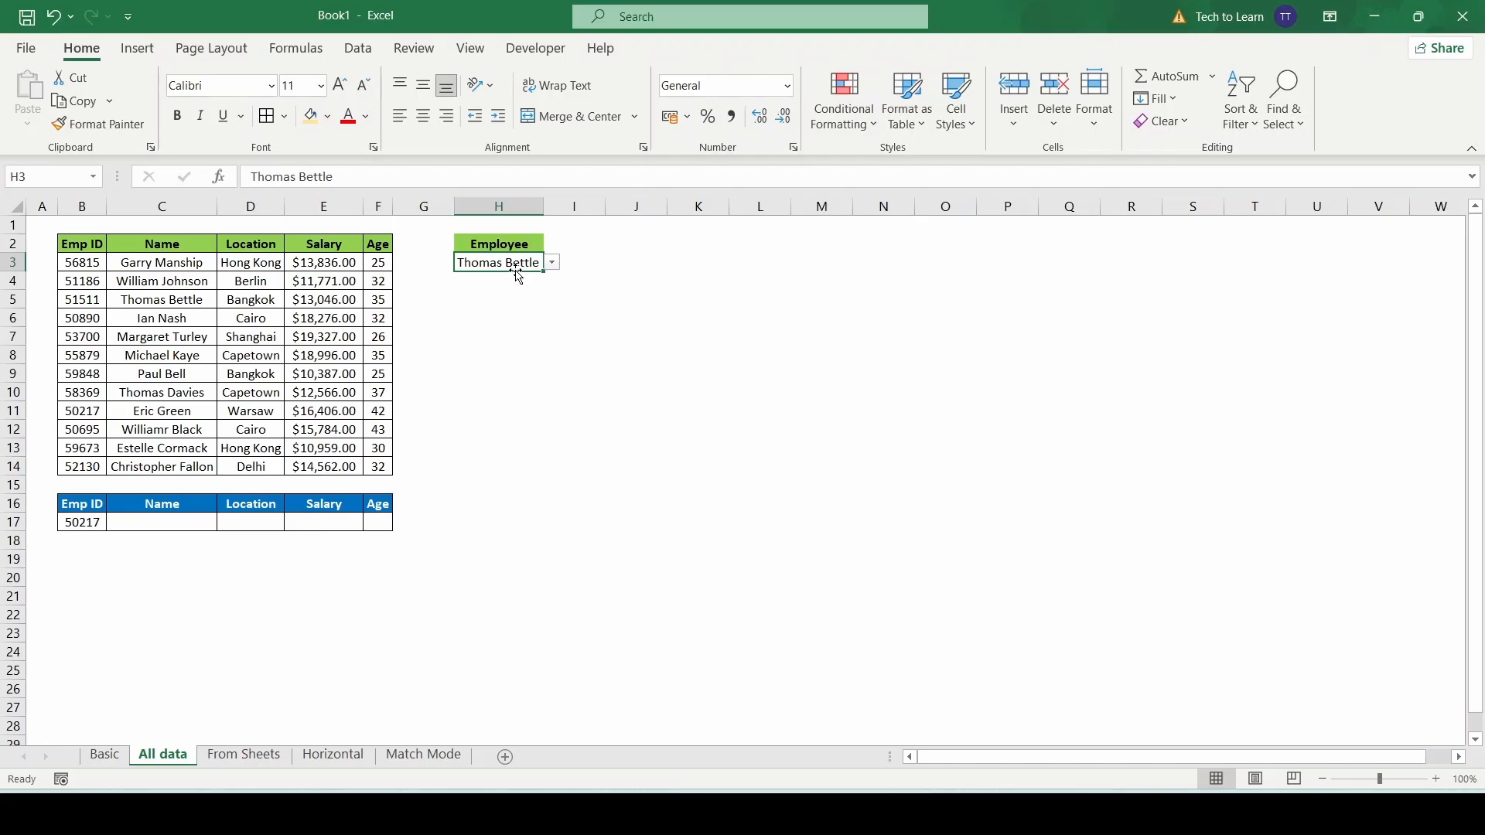
click(575, 263)
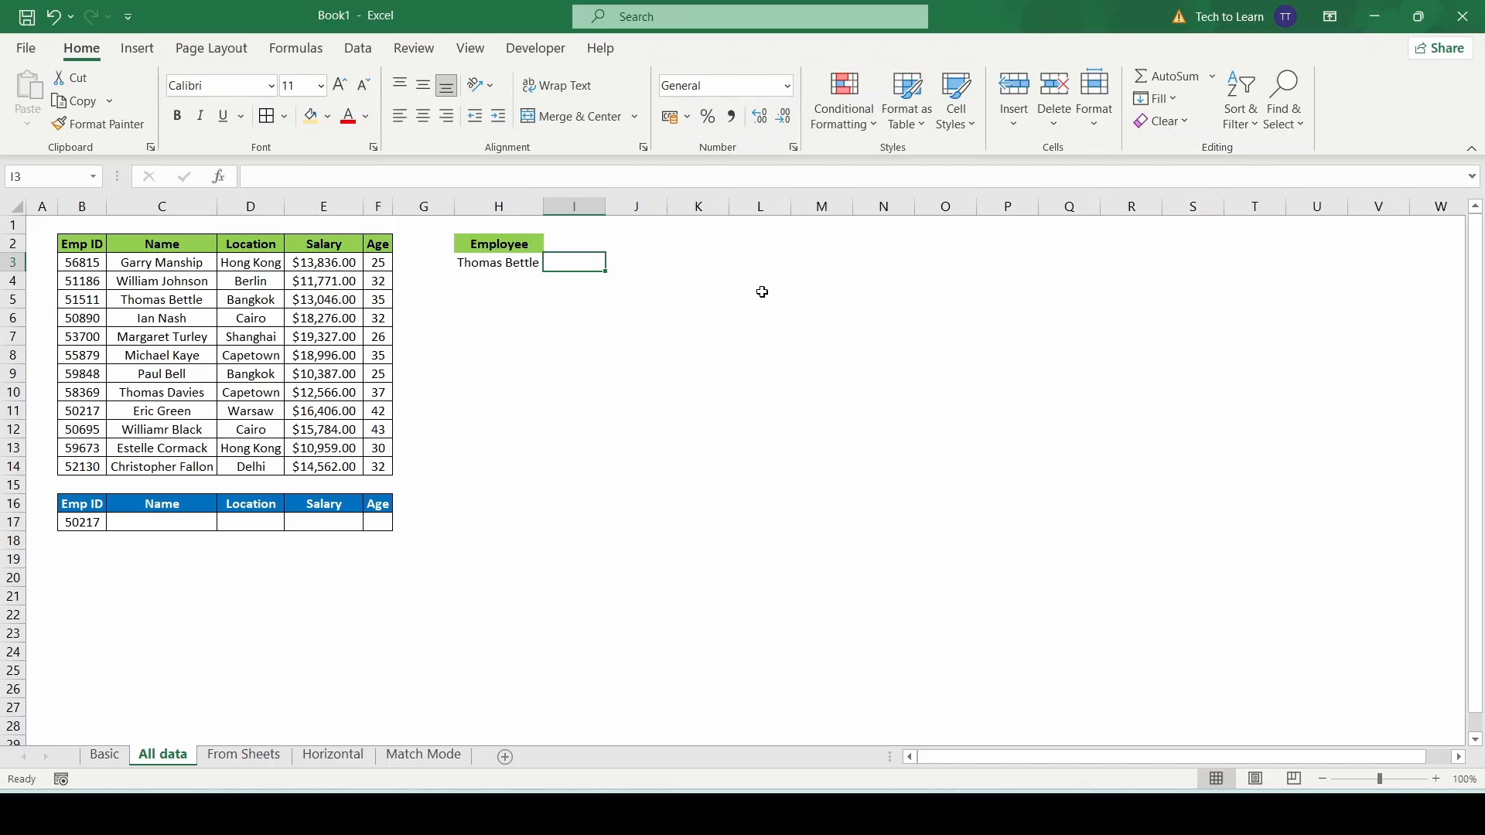
text(=)
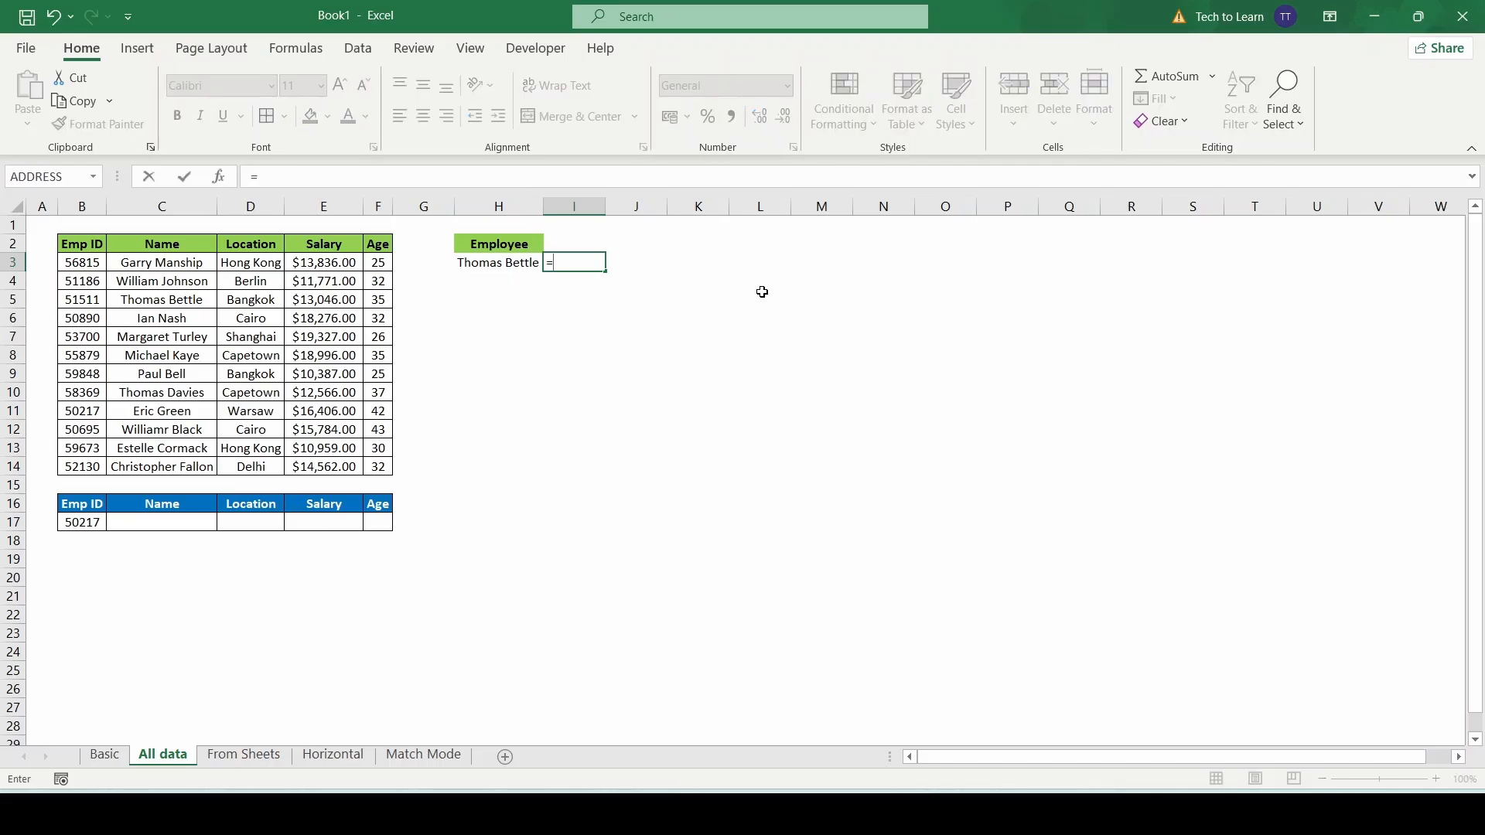
text(xlookup()
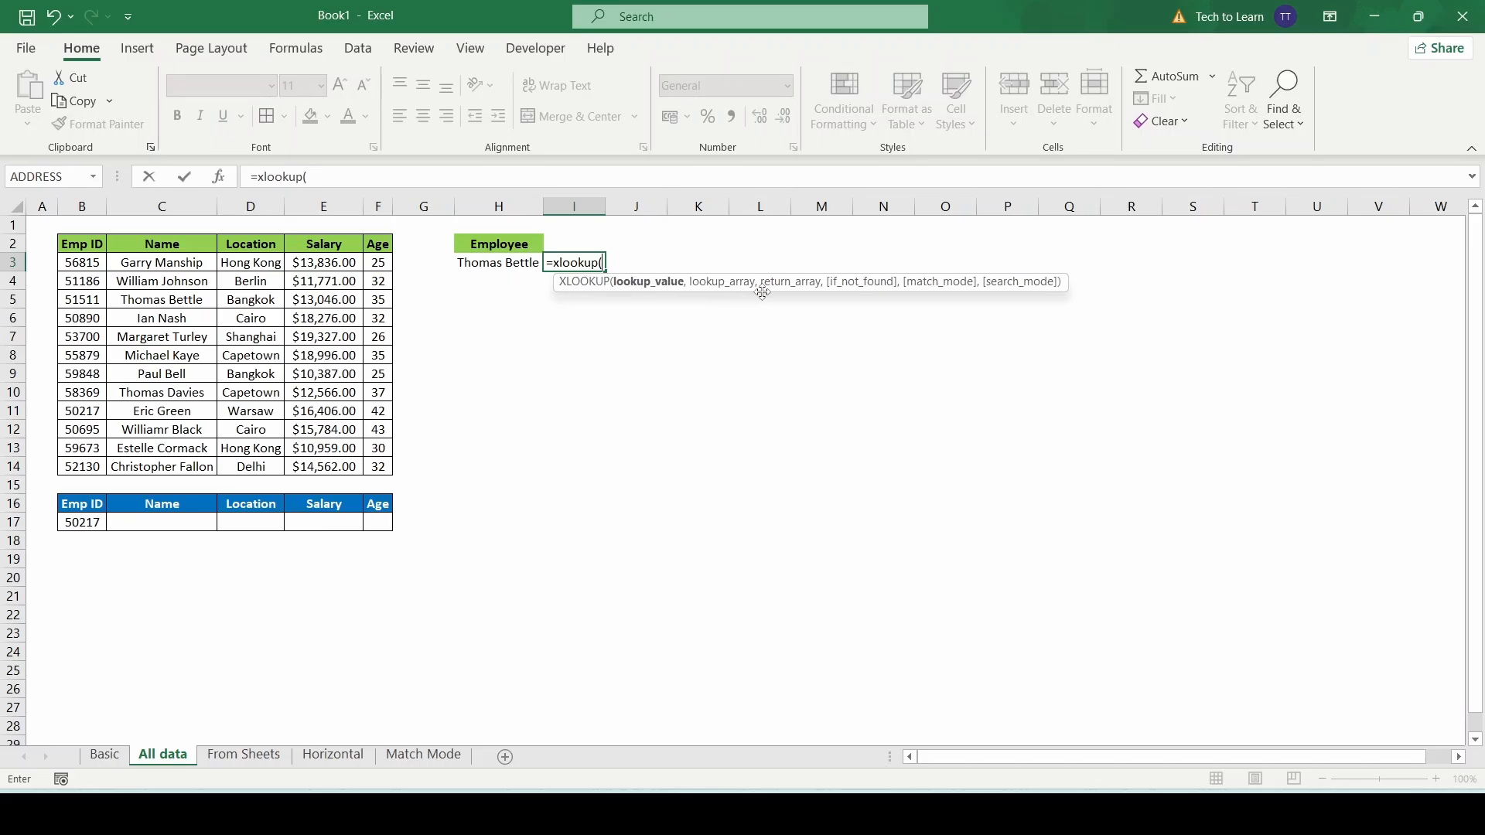
click(503, 264)
text(,)
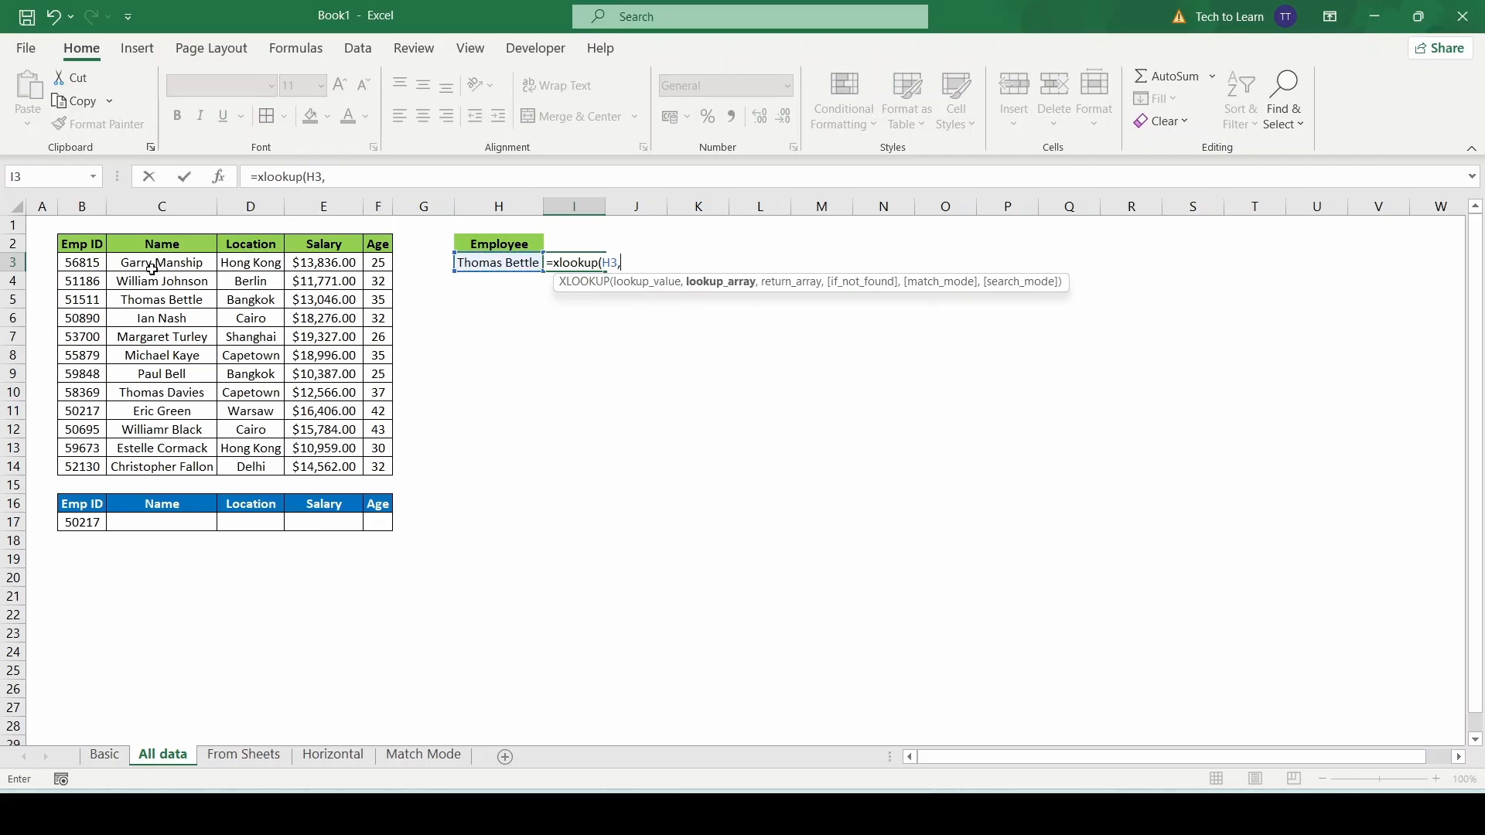
drag(152, 263, 154, 463)
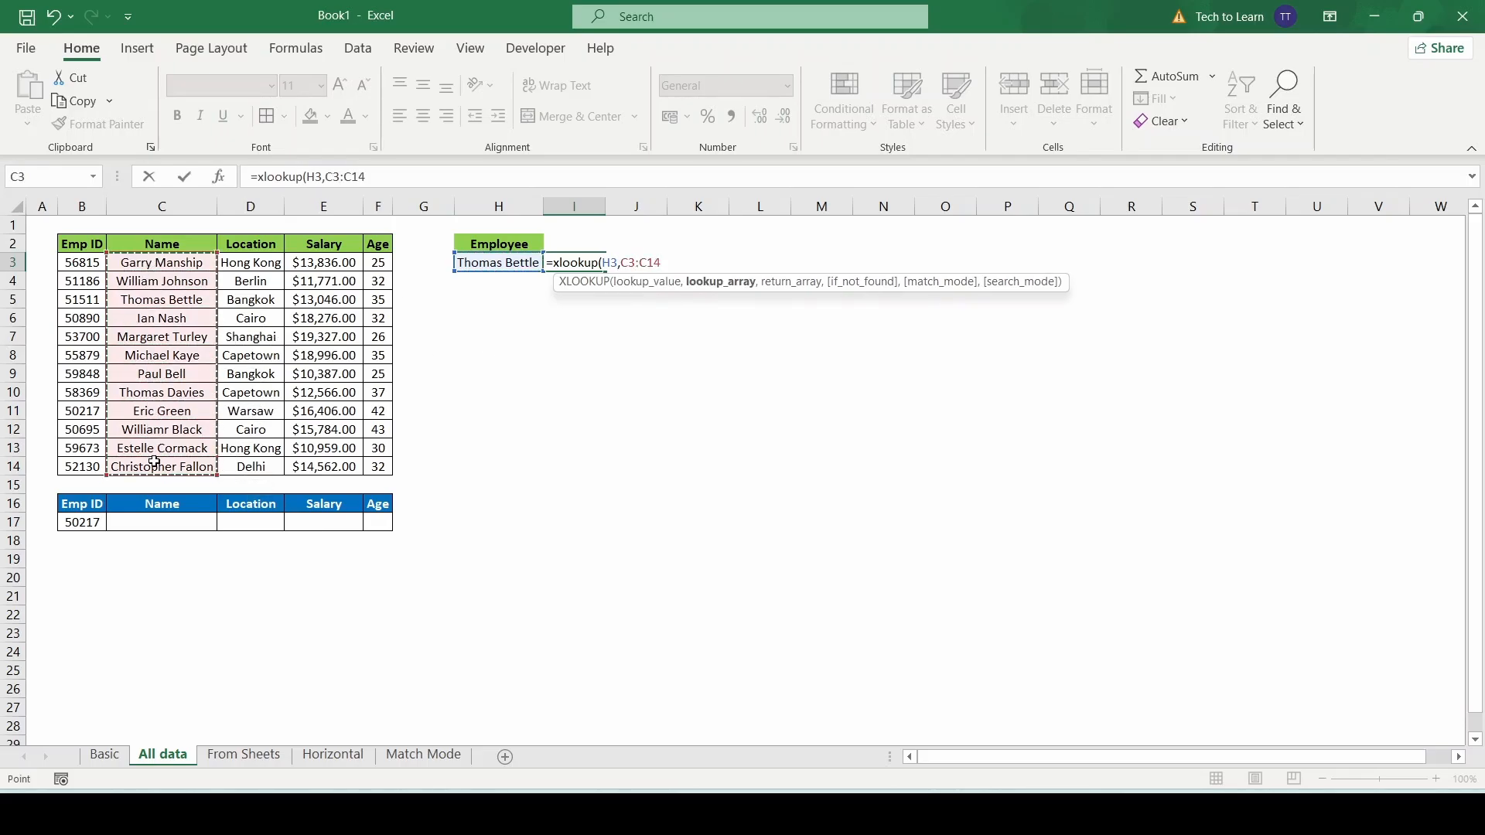
key(F4)
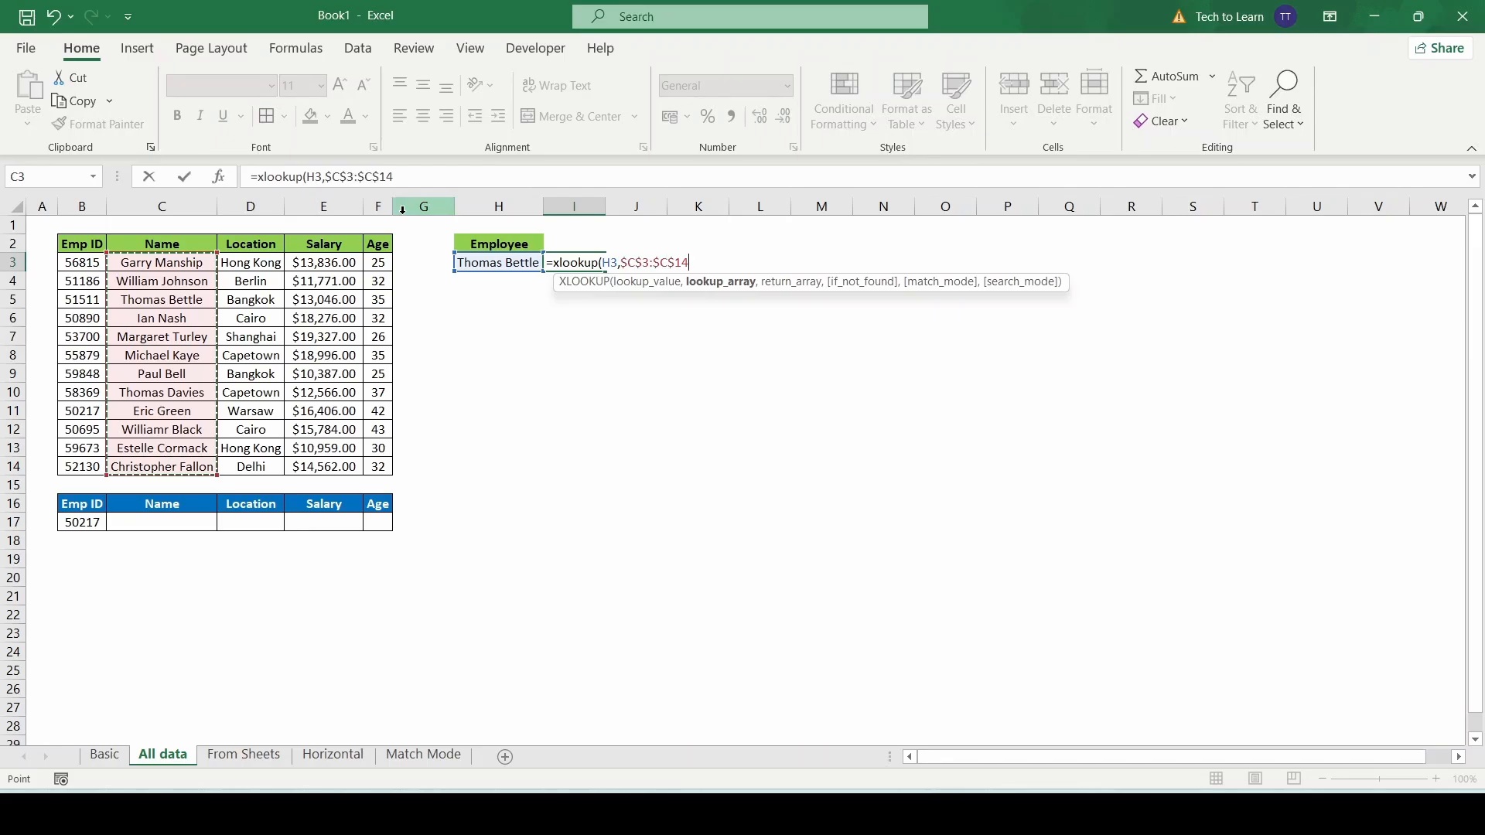
text(,)
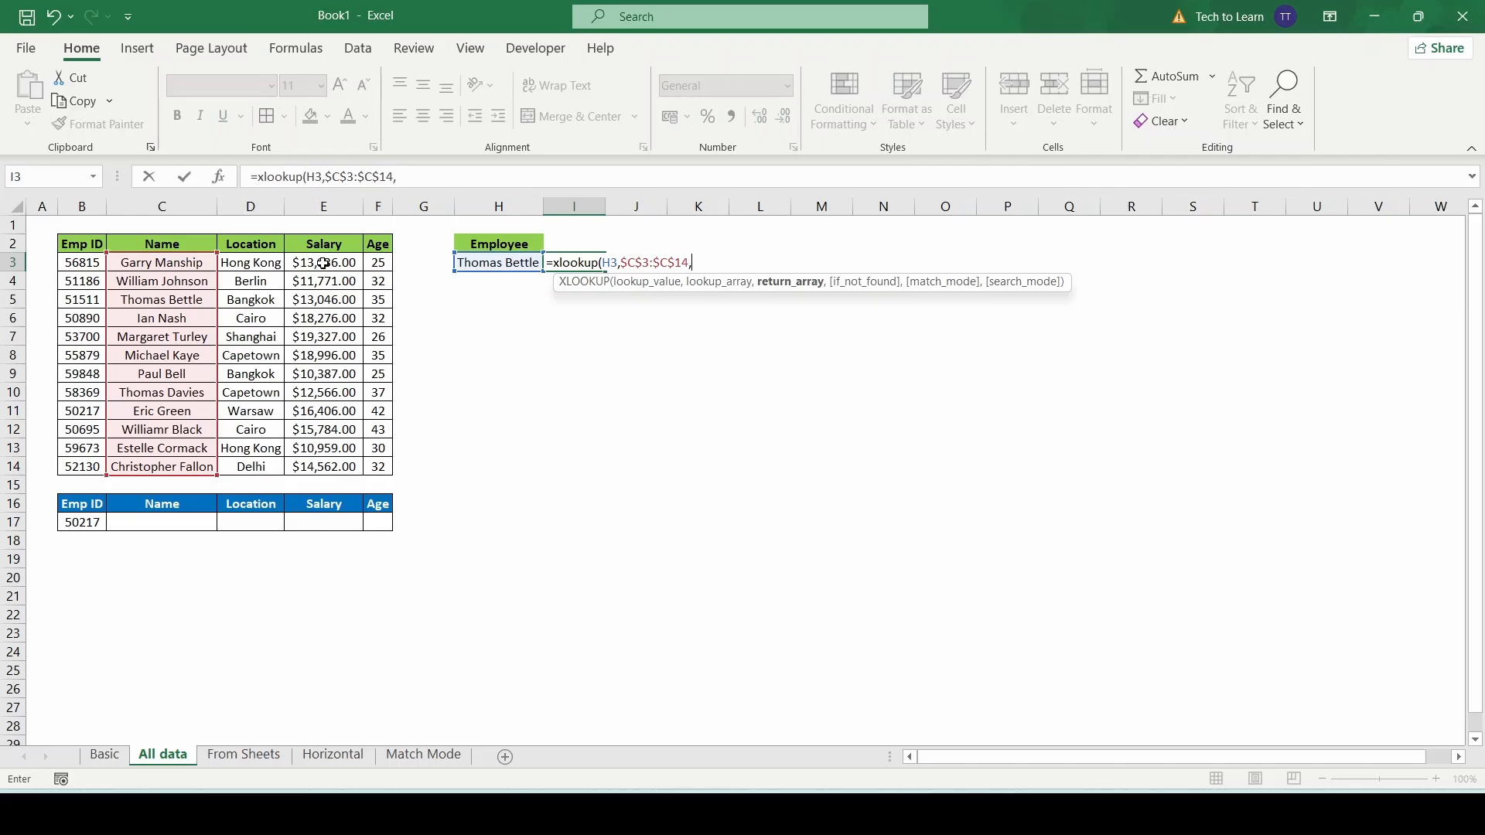
Finish the I3 formula with the Salary and Age columns $E$3:$F$14 as the return array.
drag(323, 263, 376, 465)
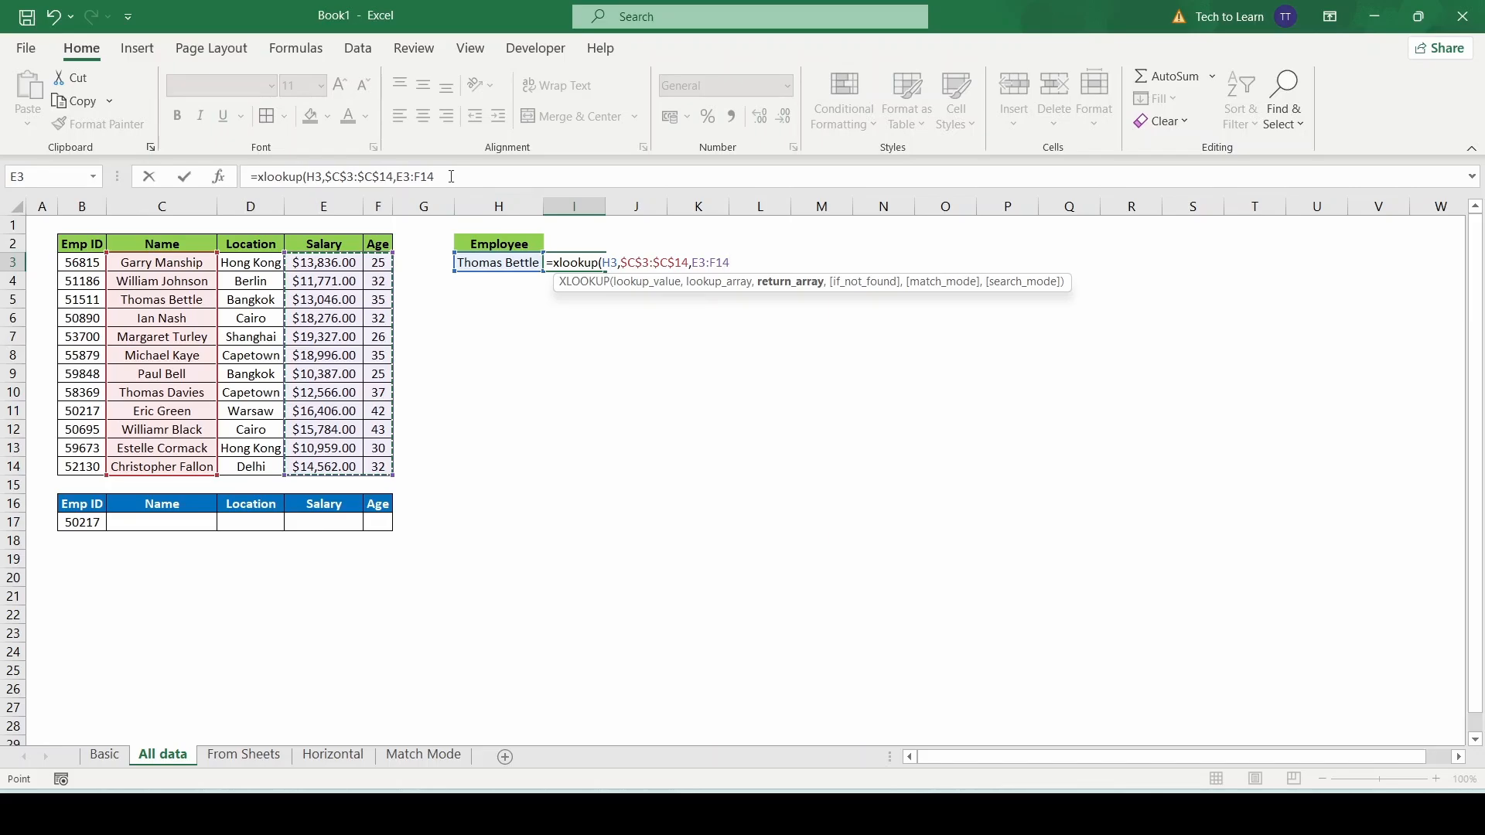
key(F4)
text())
key(Return)
key(Up)
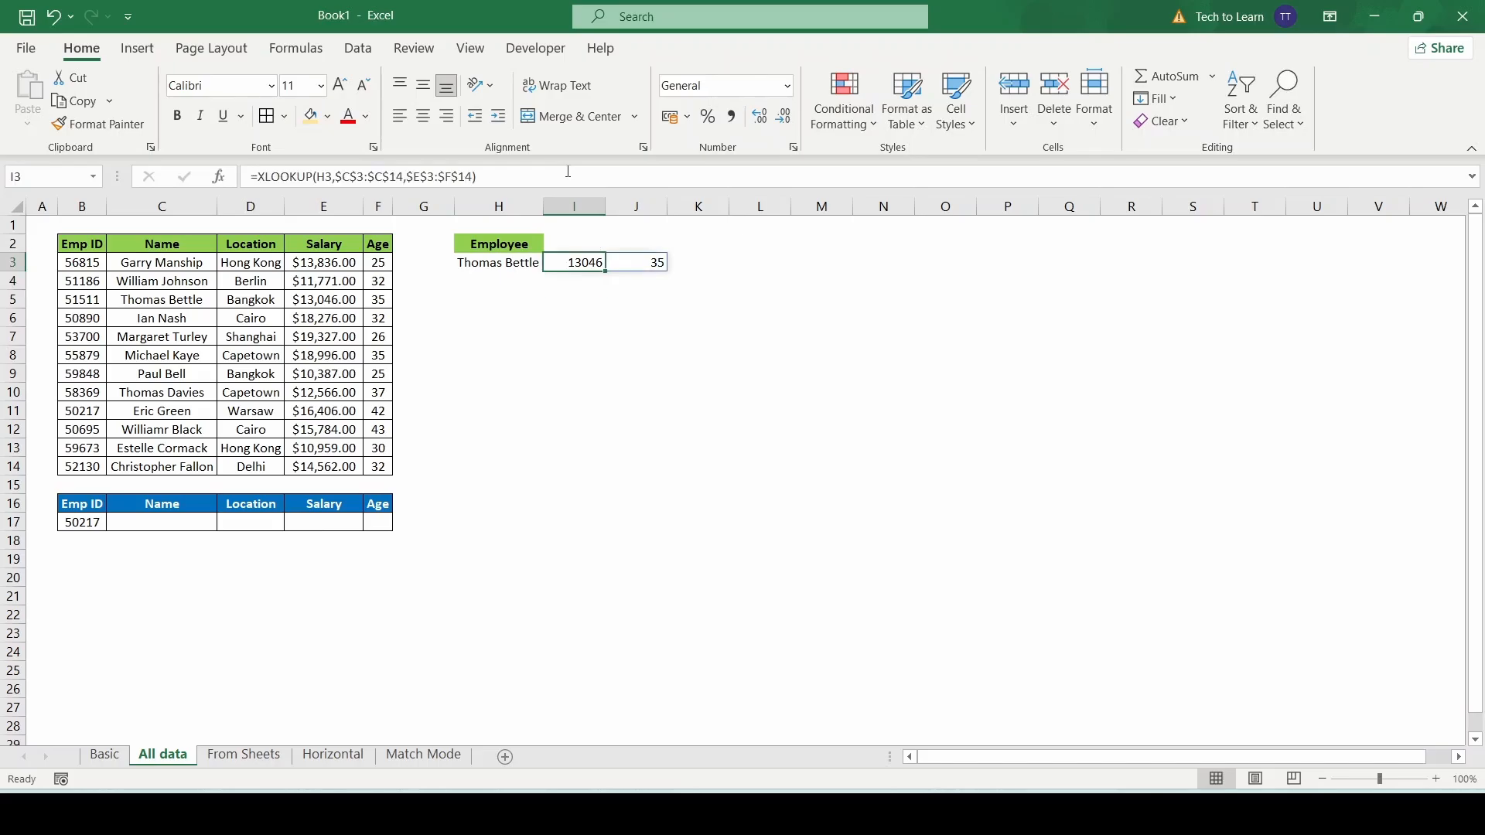
Examine the formula results in I3 and J3 beside the employee name in H3.
key(Right)
key(Left)
key(Left)
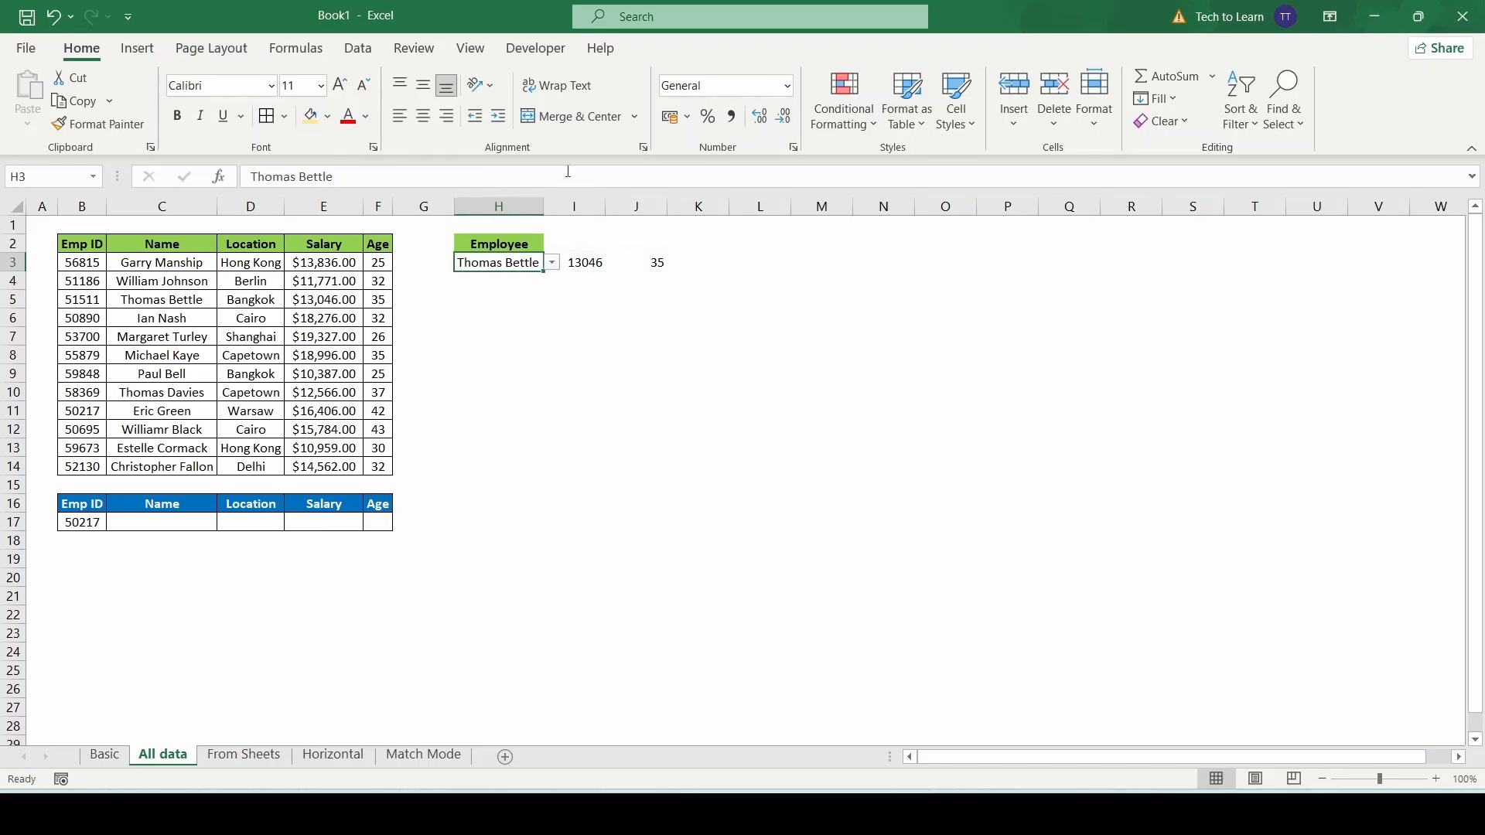
key(Right)
key(Right)
key(Left)
key(Right)
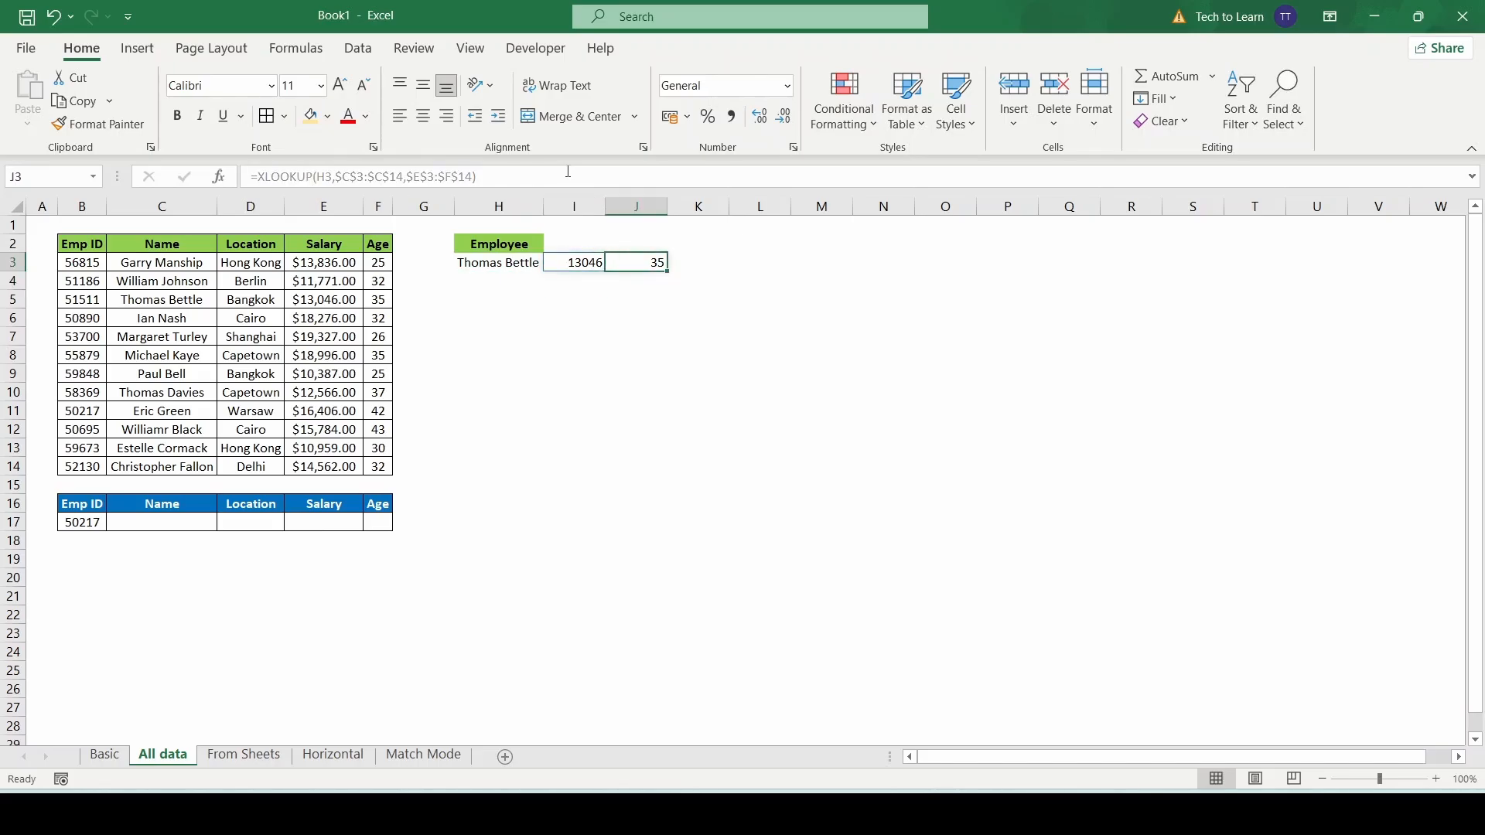
key(Left)
key(Right)
Replace the return array in the I3 formula with the Emp ID range B3:B14.
click(582, 261)
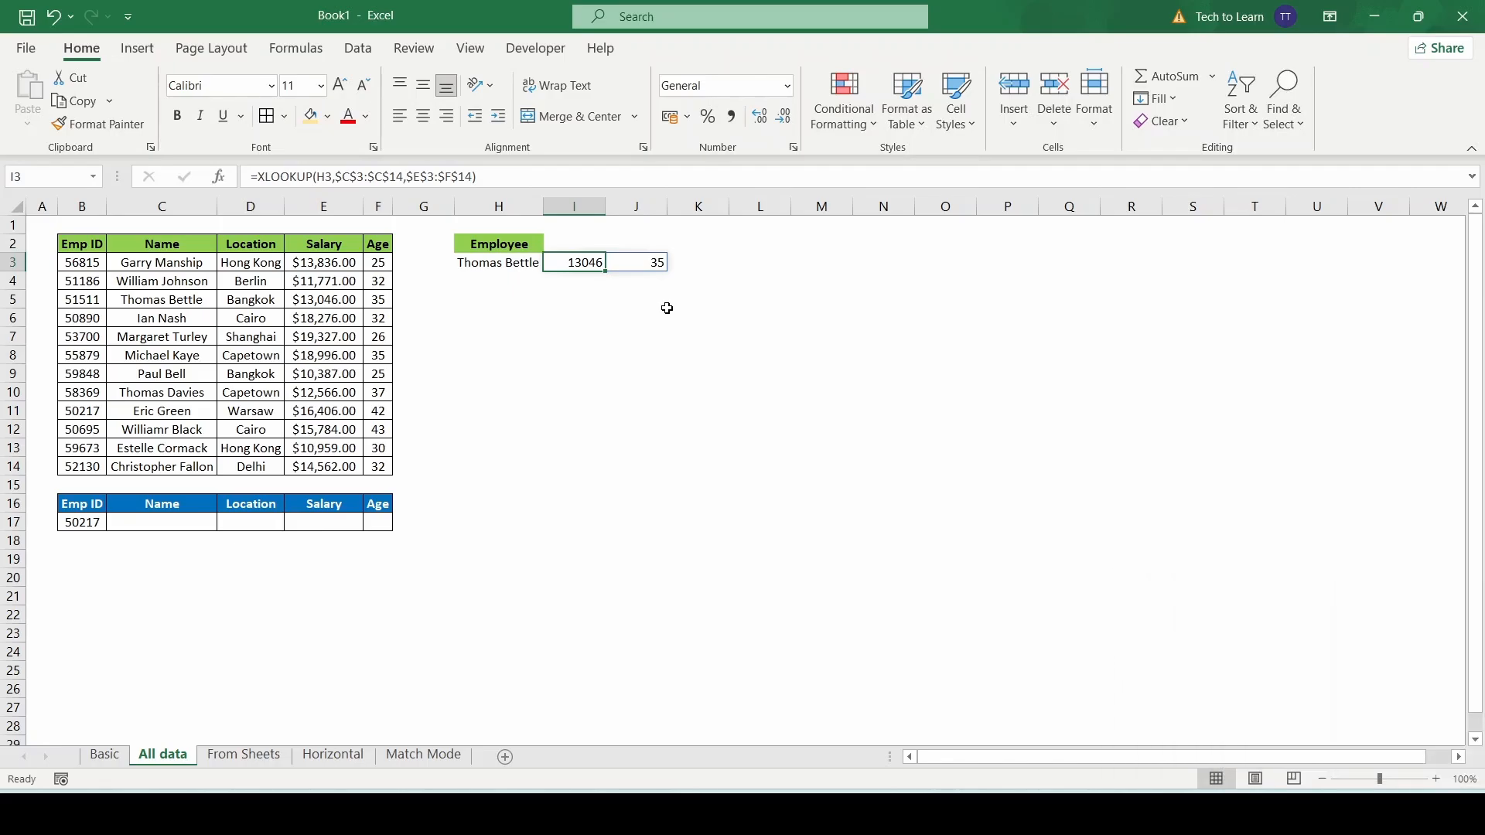
key(F2)
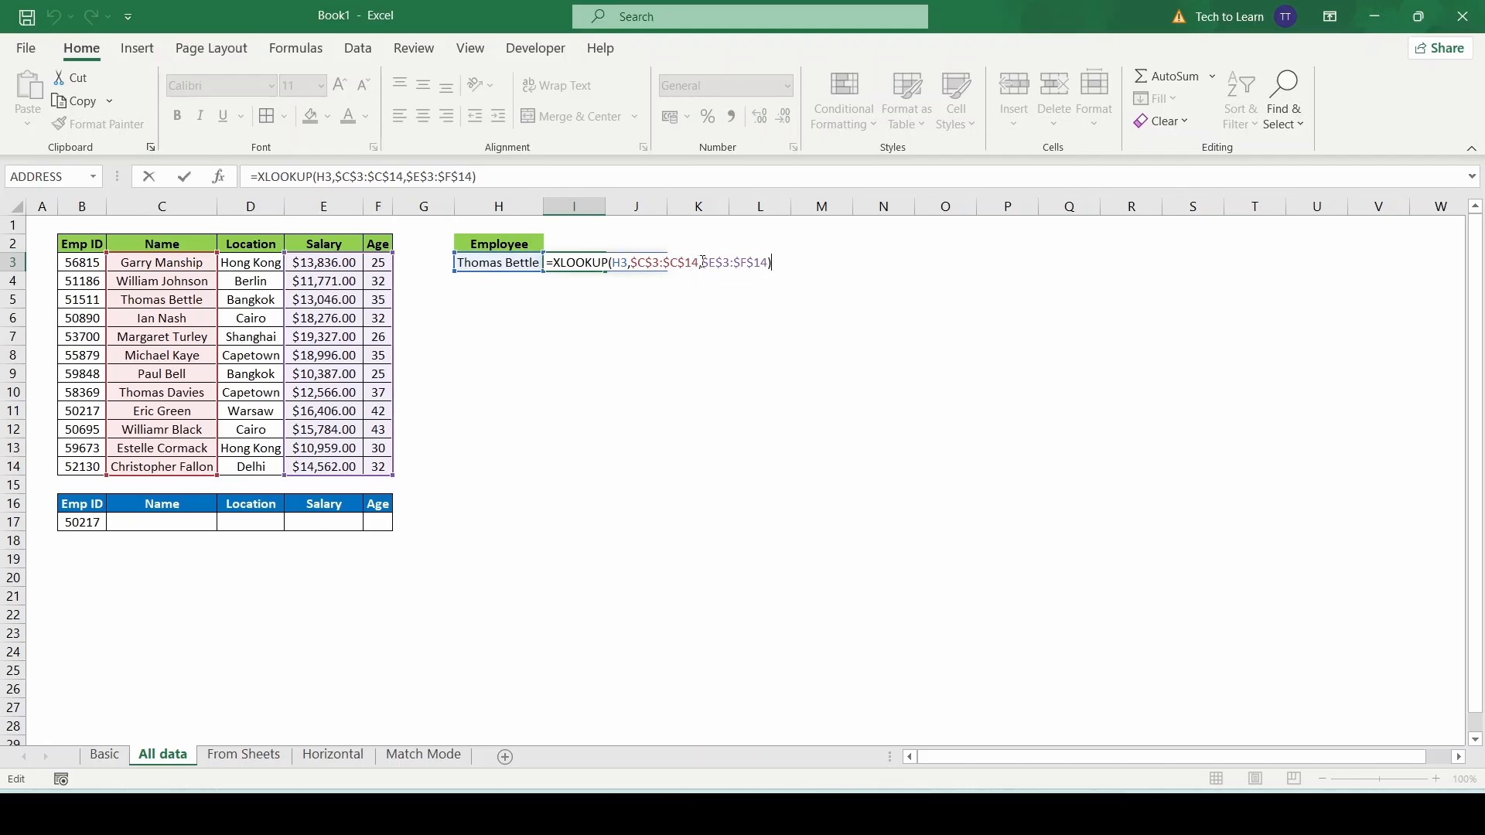
drag(702, 262, 769, 263)
key(BackSpace)
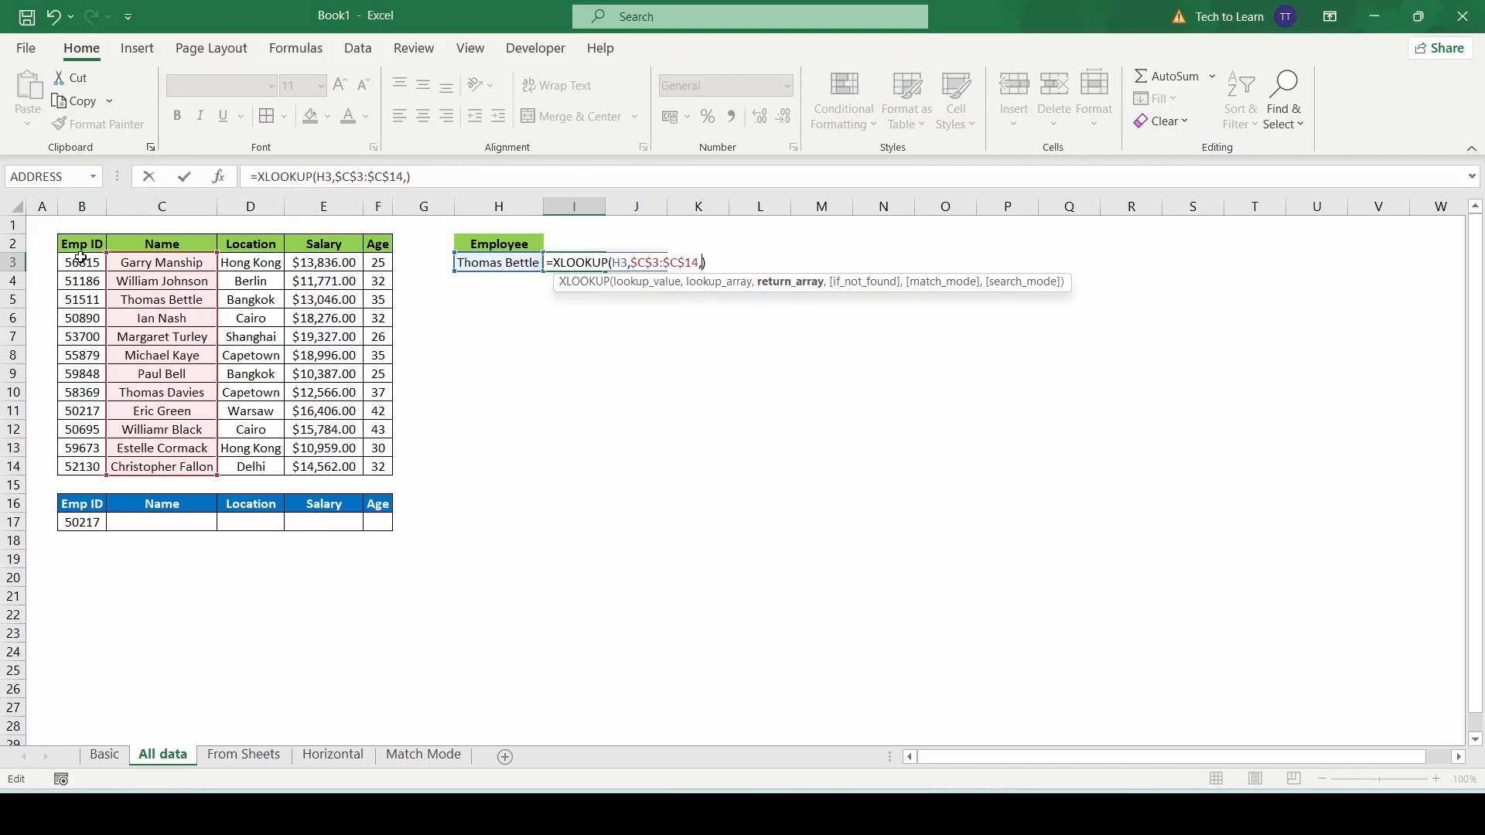
drag(80, 258, 93, 462)
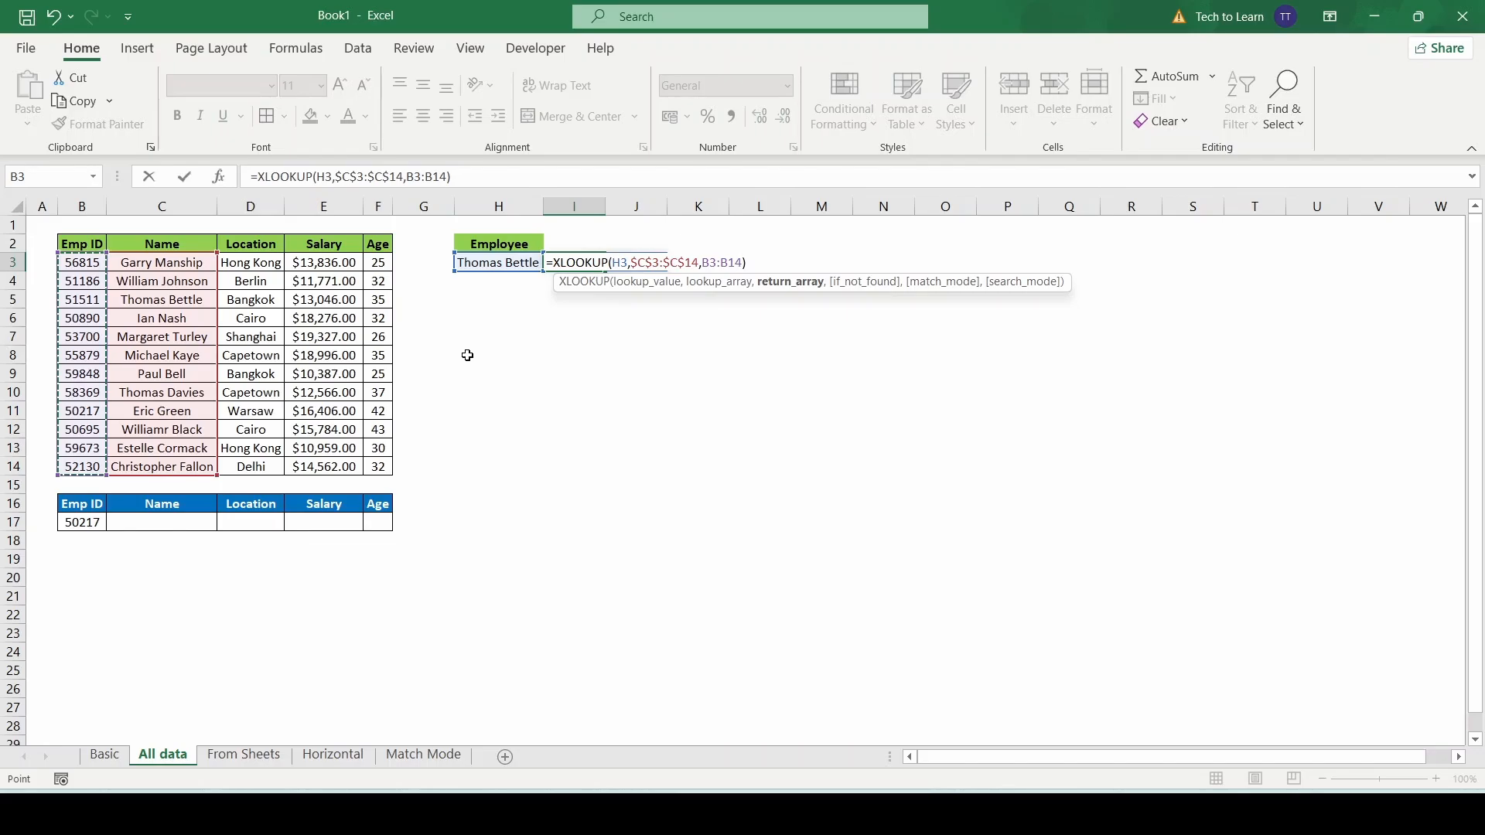
key(ctrl+Return)
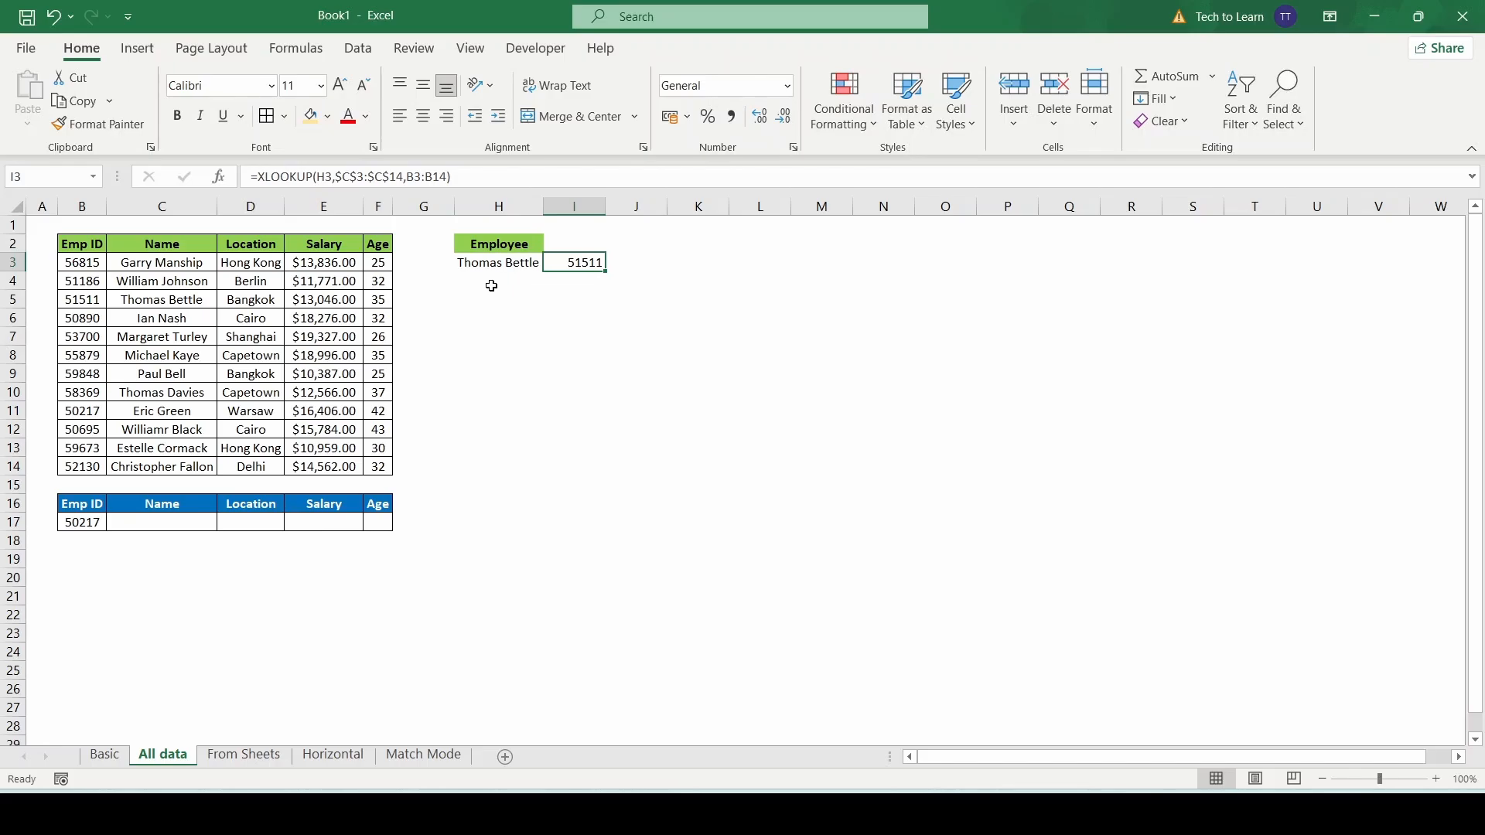
click(594, 280)
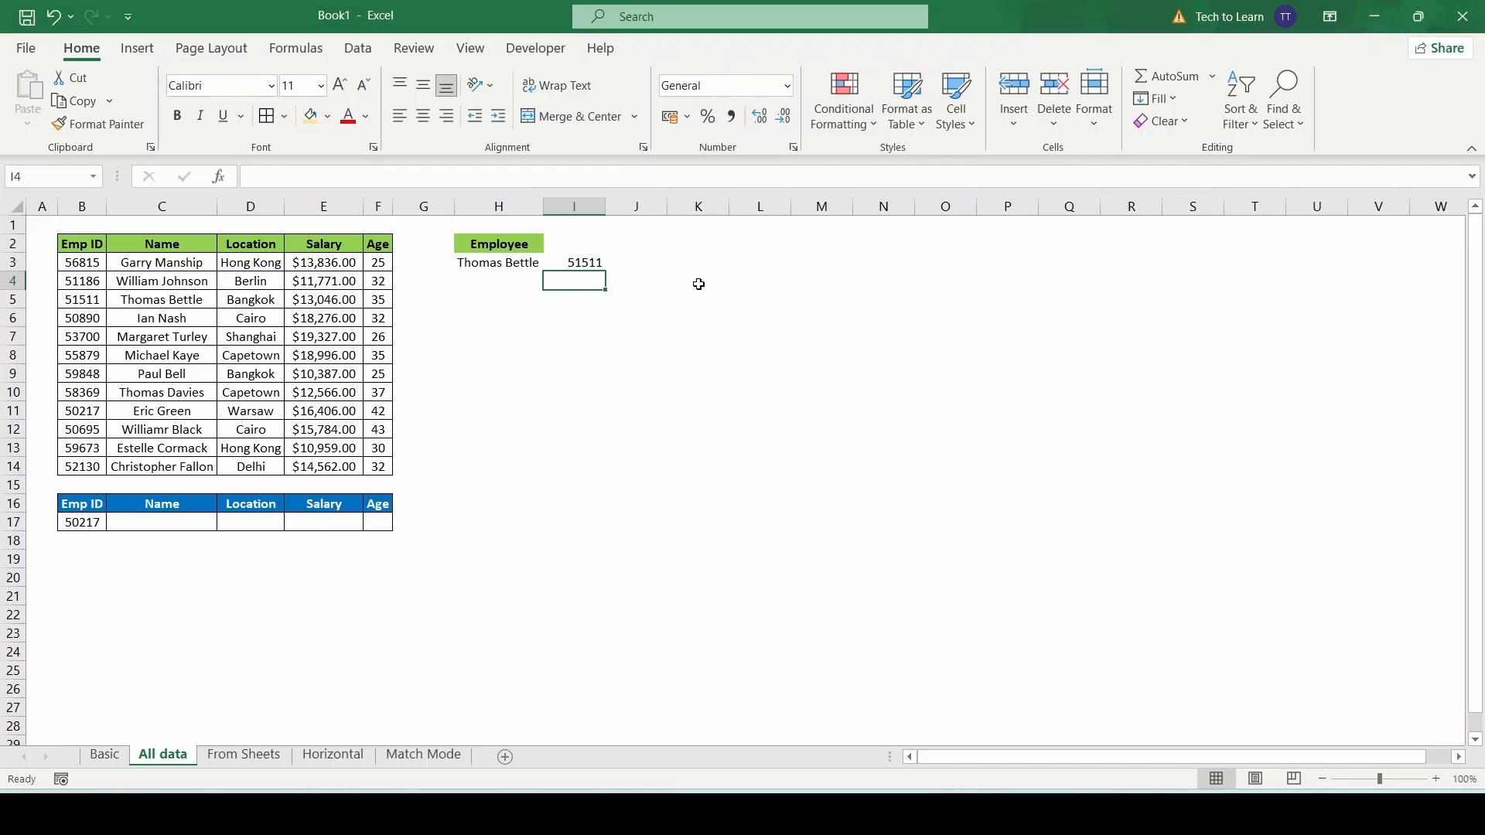
click(87, 758)
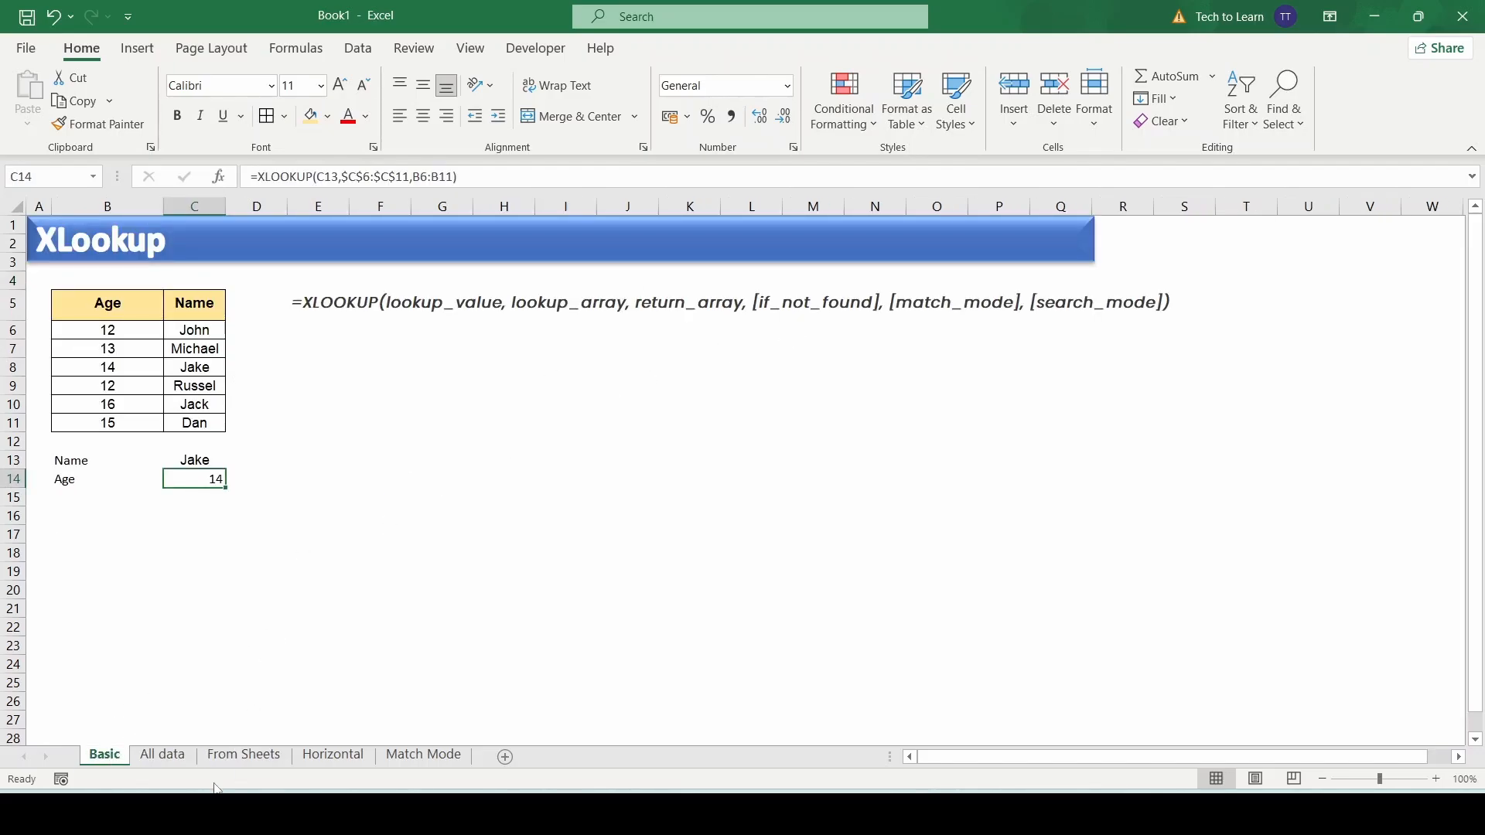
click(163, 756)
click(514, 281)
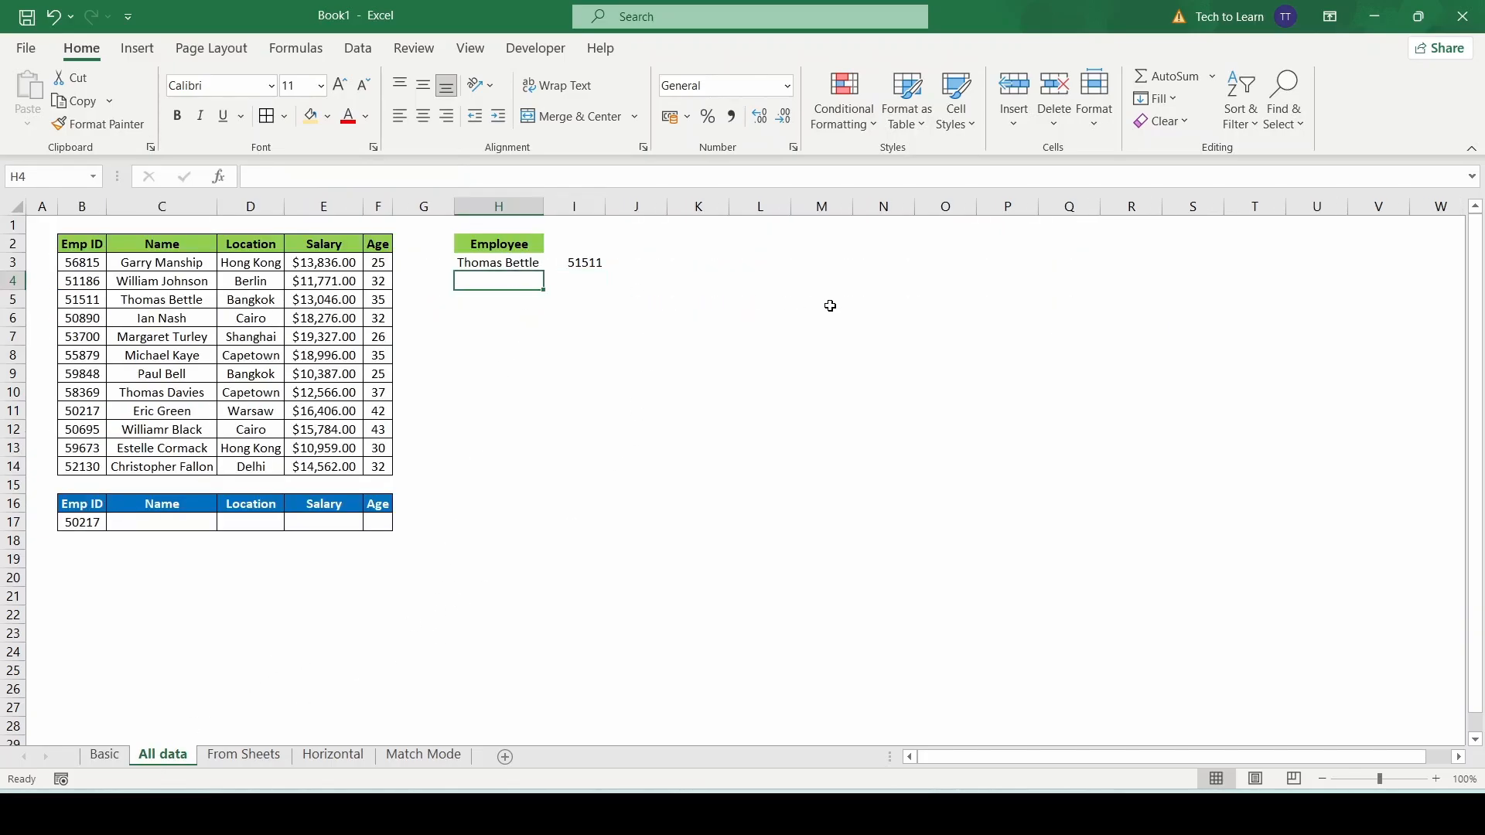
Enter an employee name missing from the table in H4 and copy the I3 lookup formula into I4.
text(Murugan)
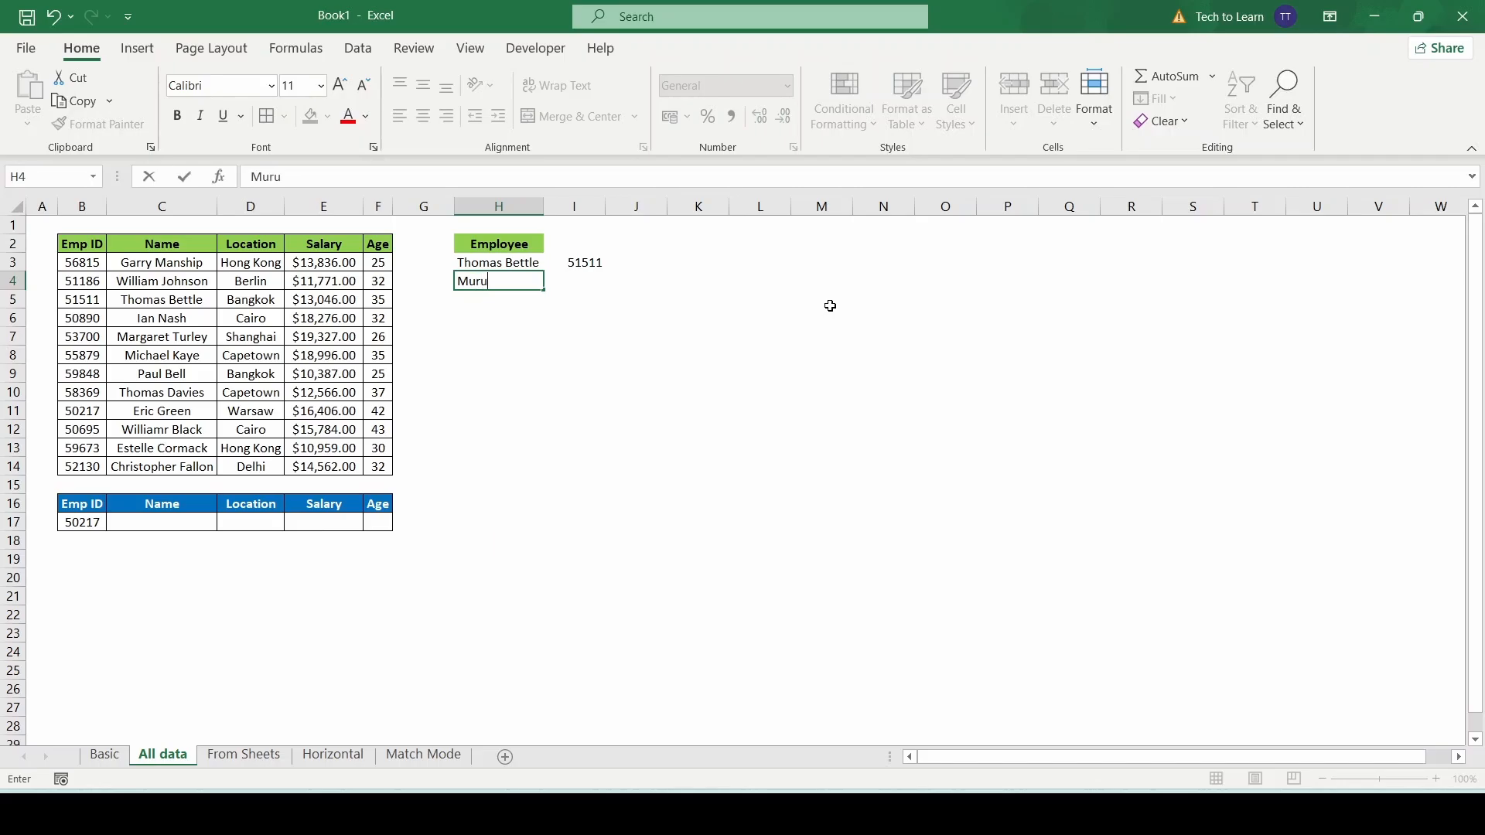
key(Return)
key(Up)
key(Up)
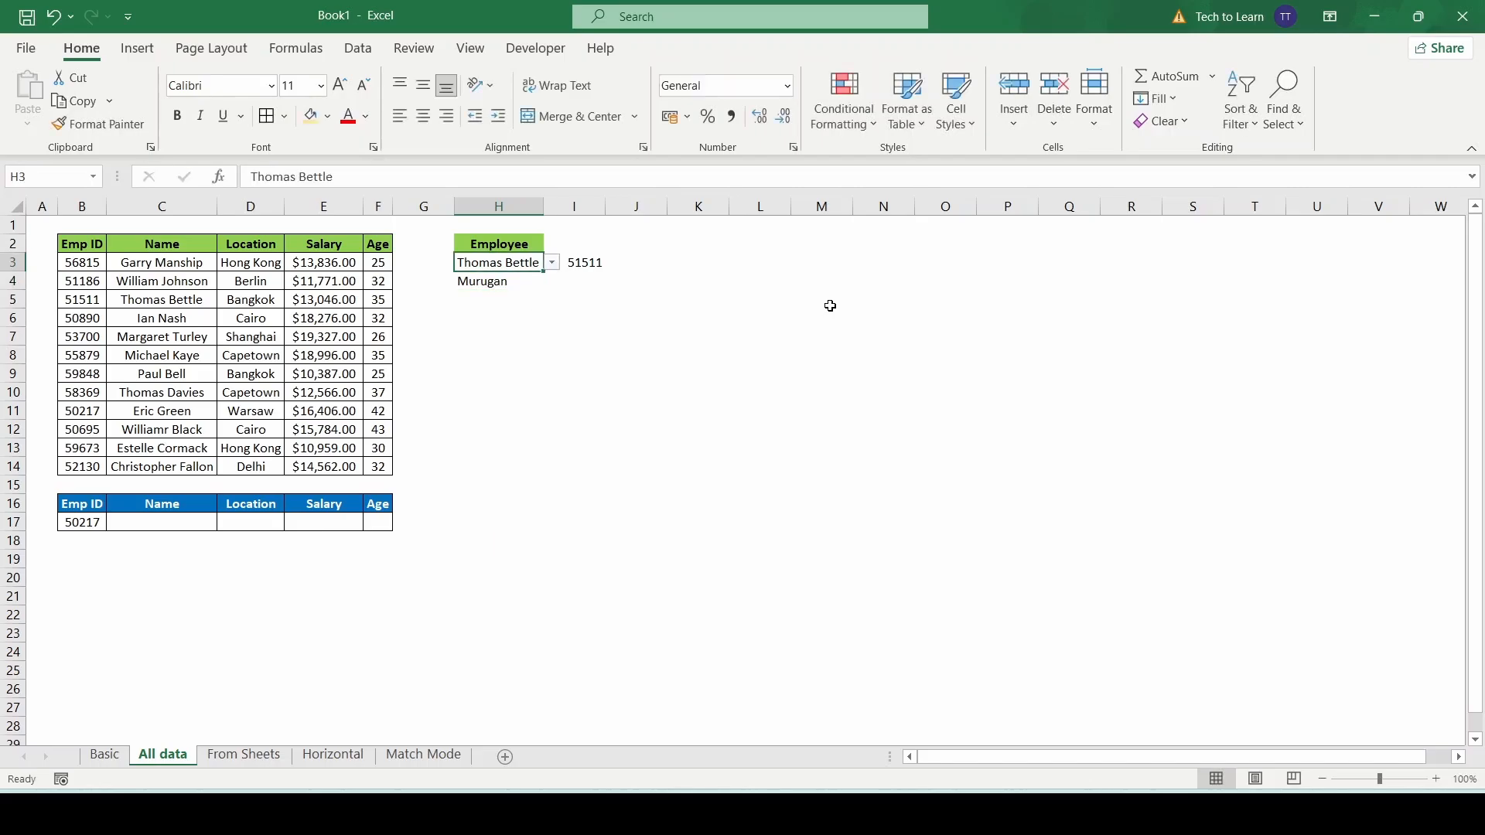
key(Right)
key(ctrl+c)
key(Down)
key(ctrl+v)
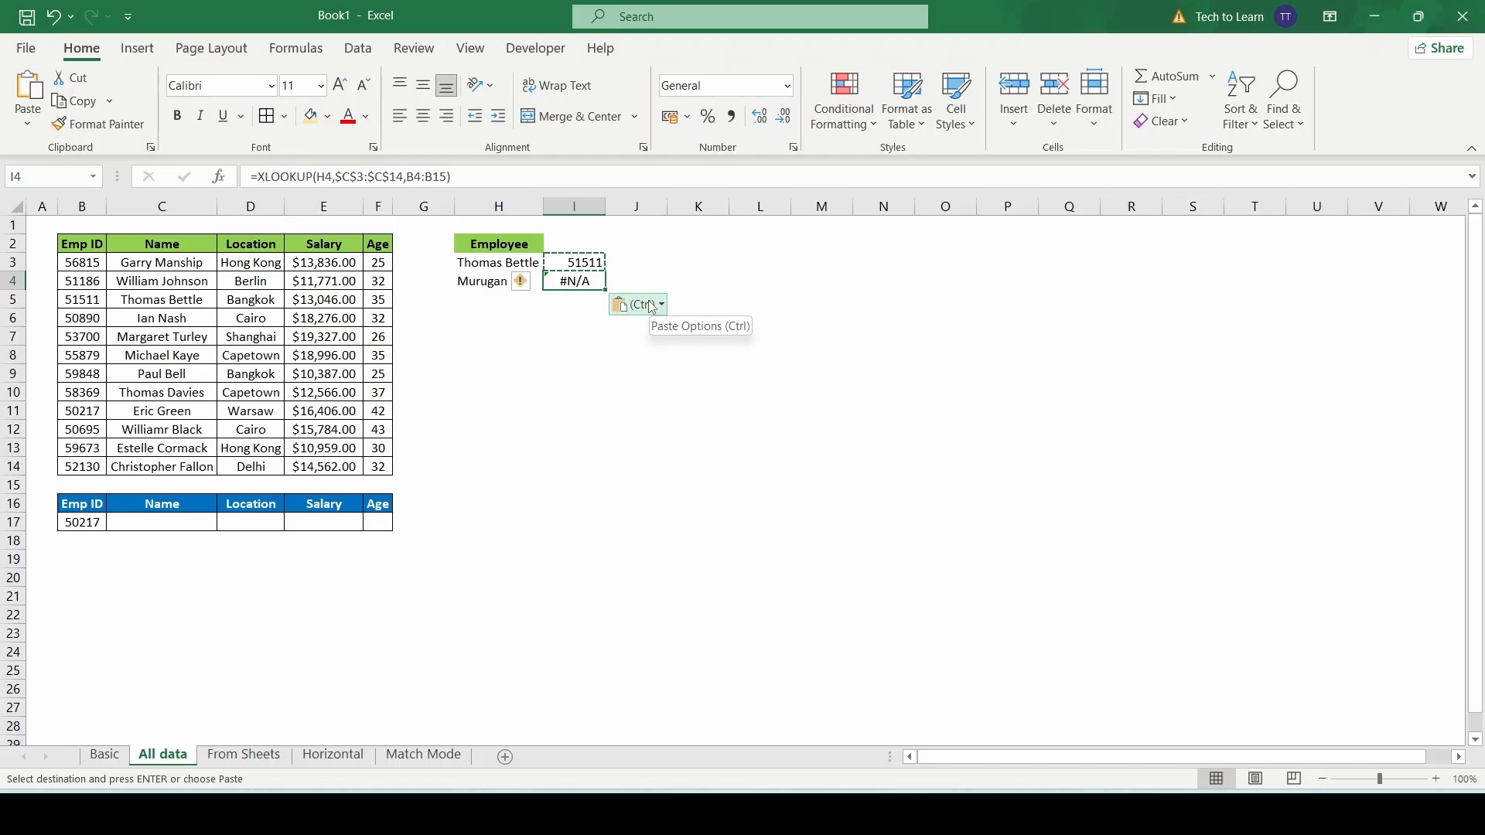
Correct the end of the return array in the I4 formula to B14.
key(F2)
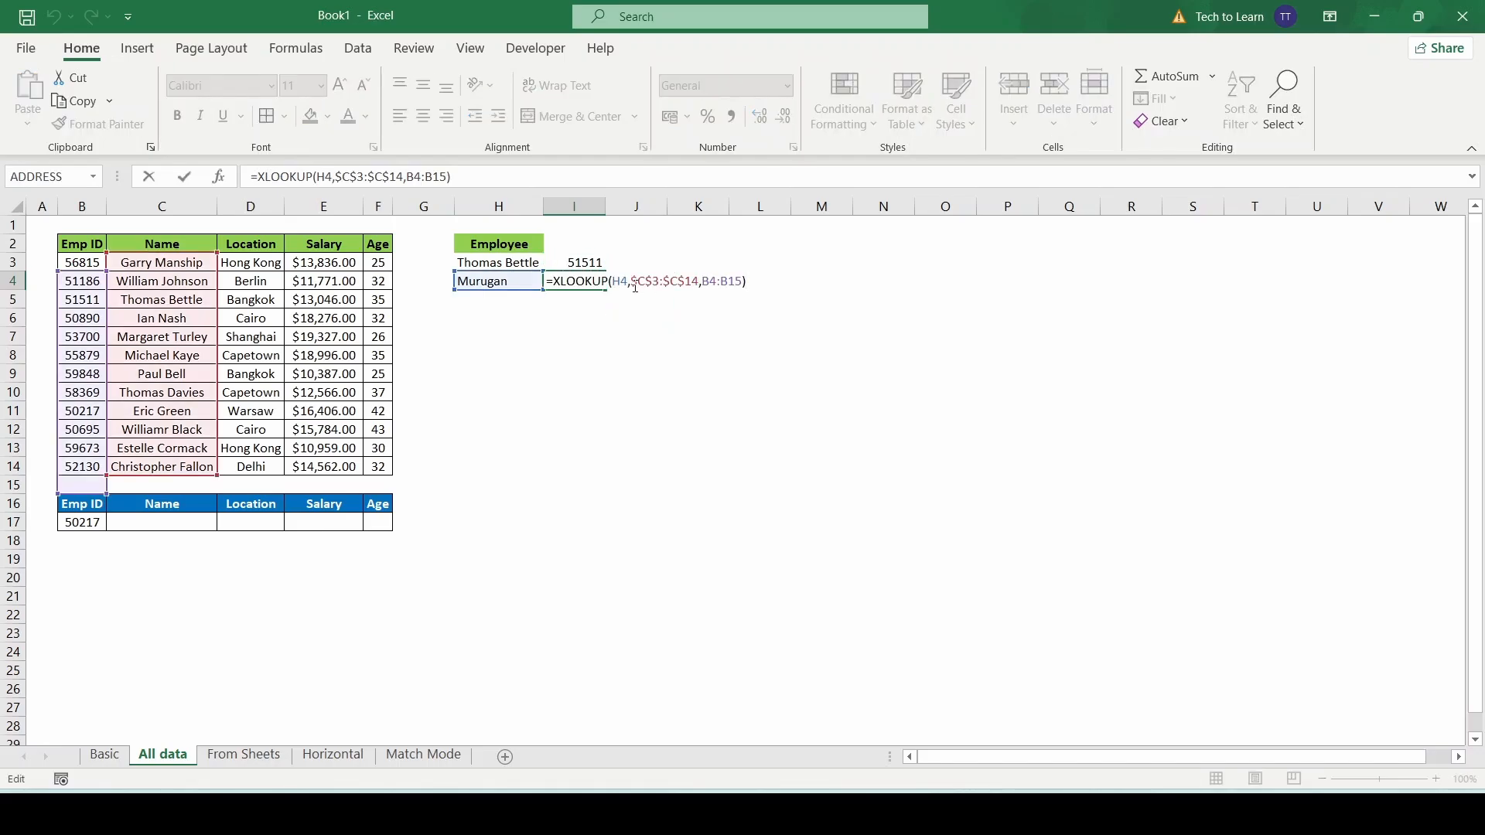
click(739, 280)
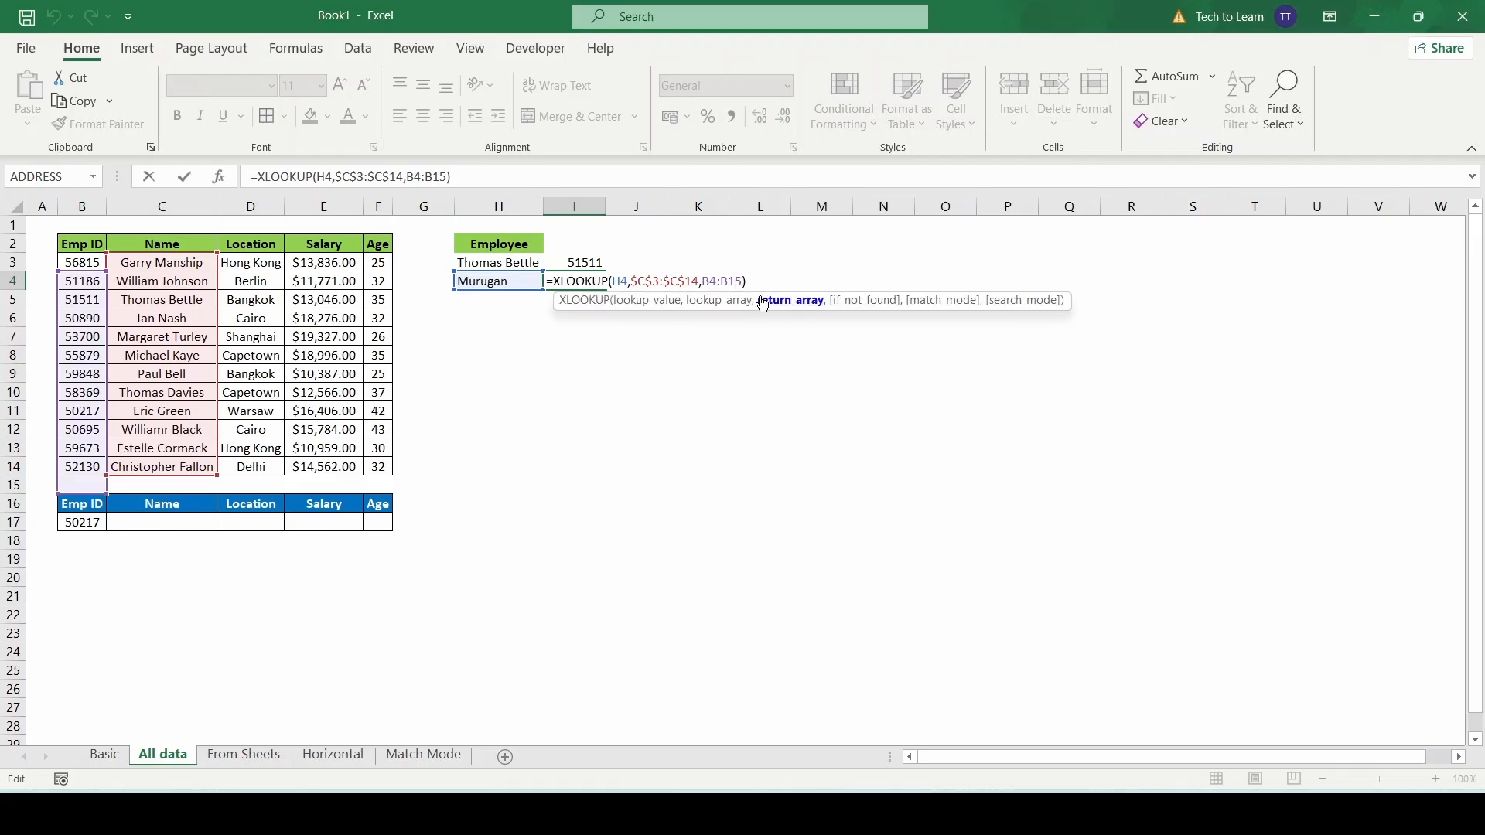
key(Delete)
text(4)
key(Return)
Add "Name Not Found" as the if_not_found argument of the I4 XLOOKUP formula.
key(Up)
key(F2)
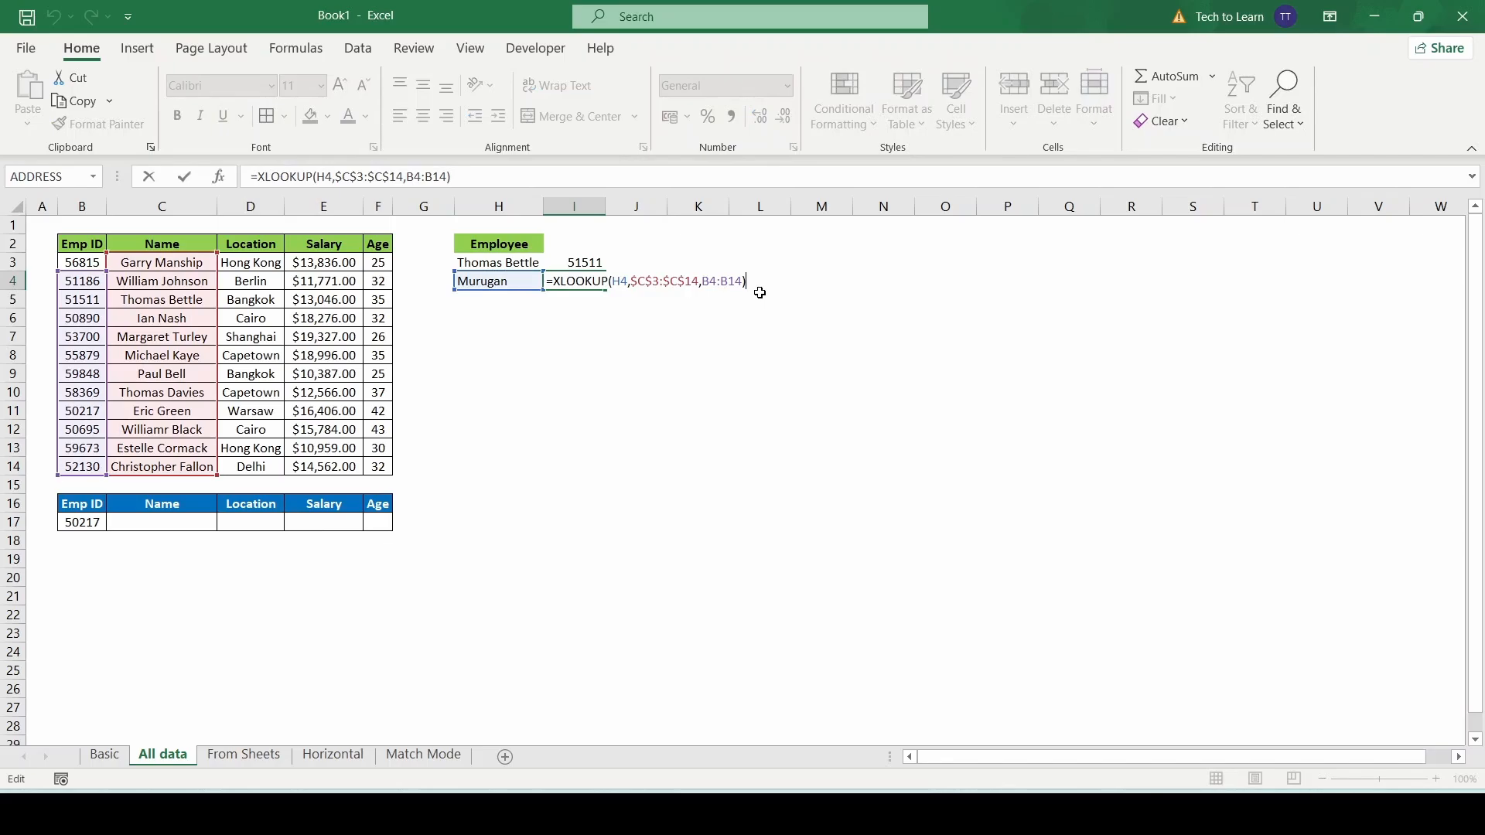
key(BackSpace)
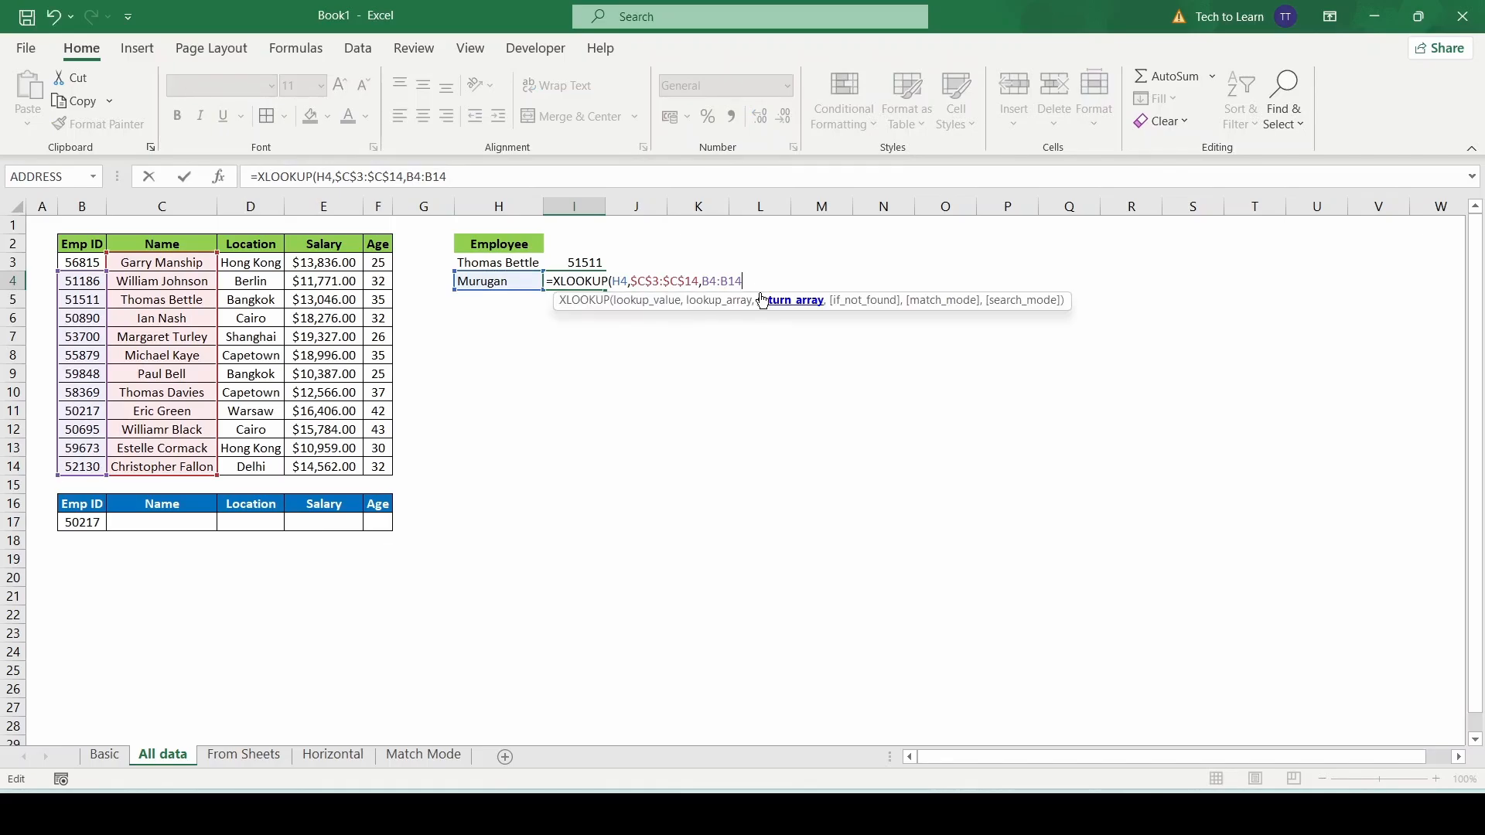
text(,)
text(Name Not Fou)
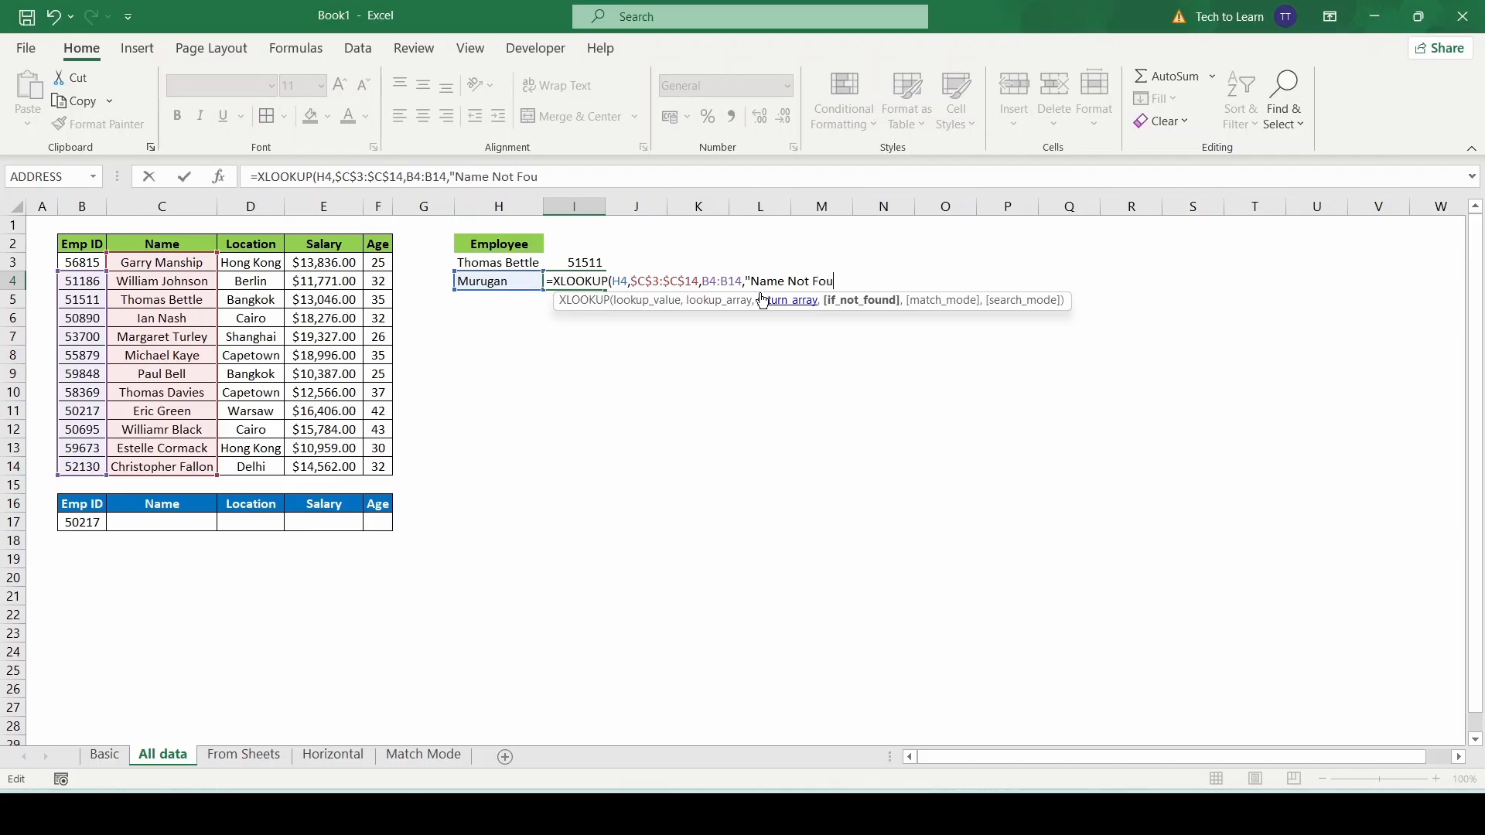
text(nd"))
key(ctrl+Return)
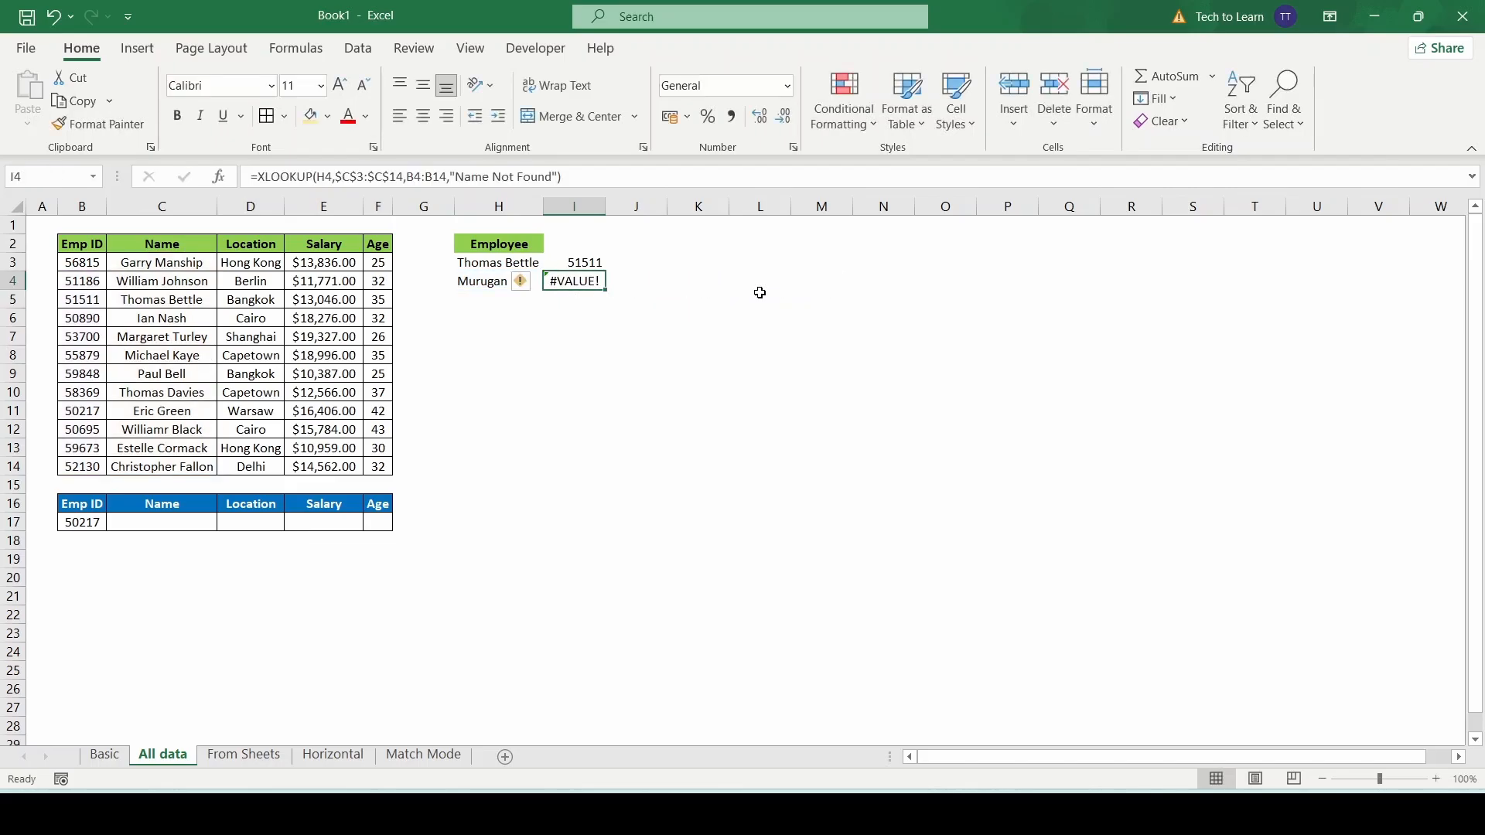
Change the if_not_found text in the I4 formula to "ID Not Found".
key(F2)
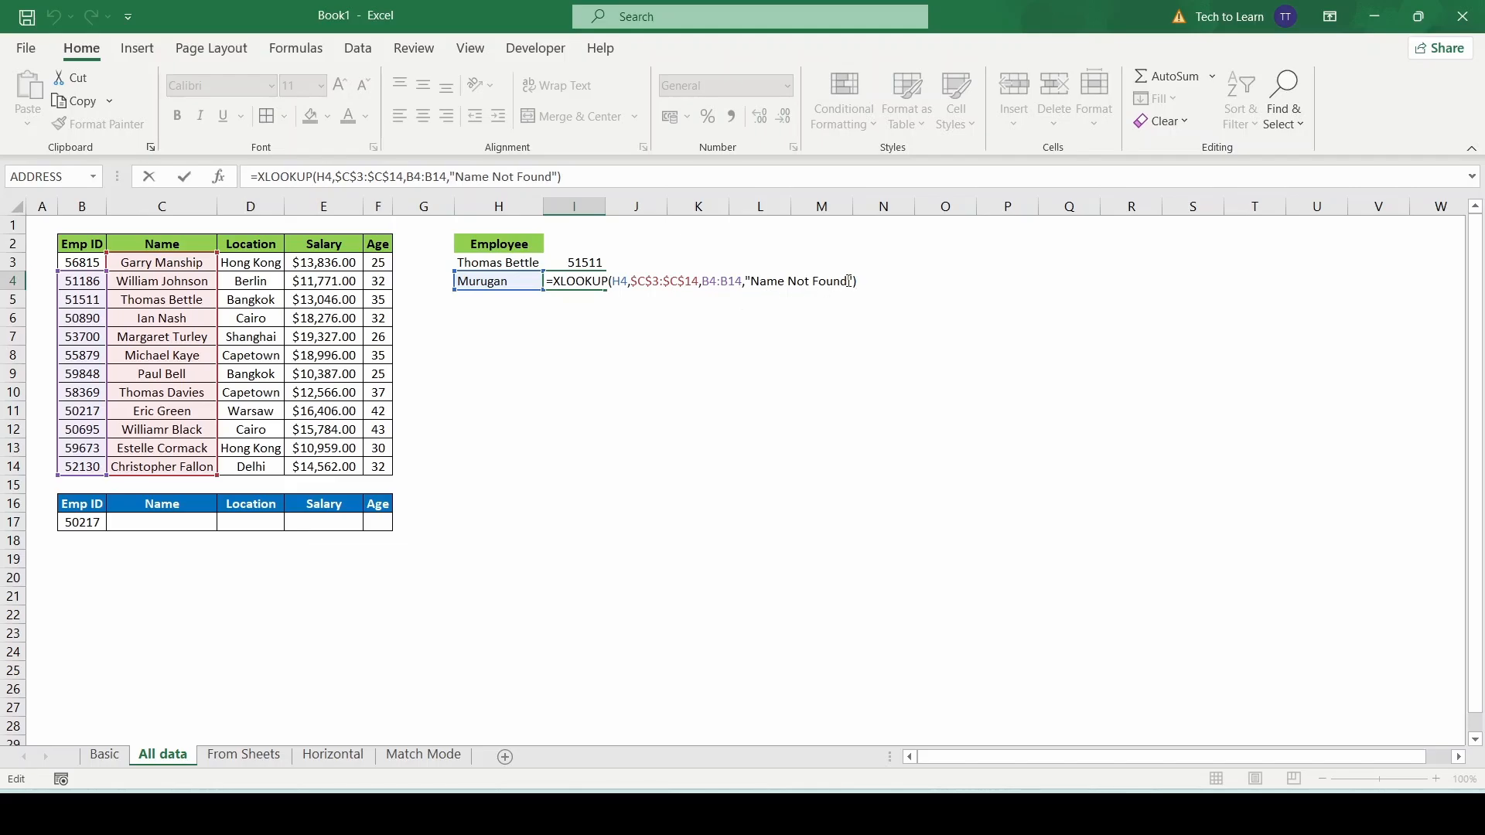
drag(849, 281, 786, 281)
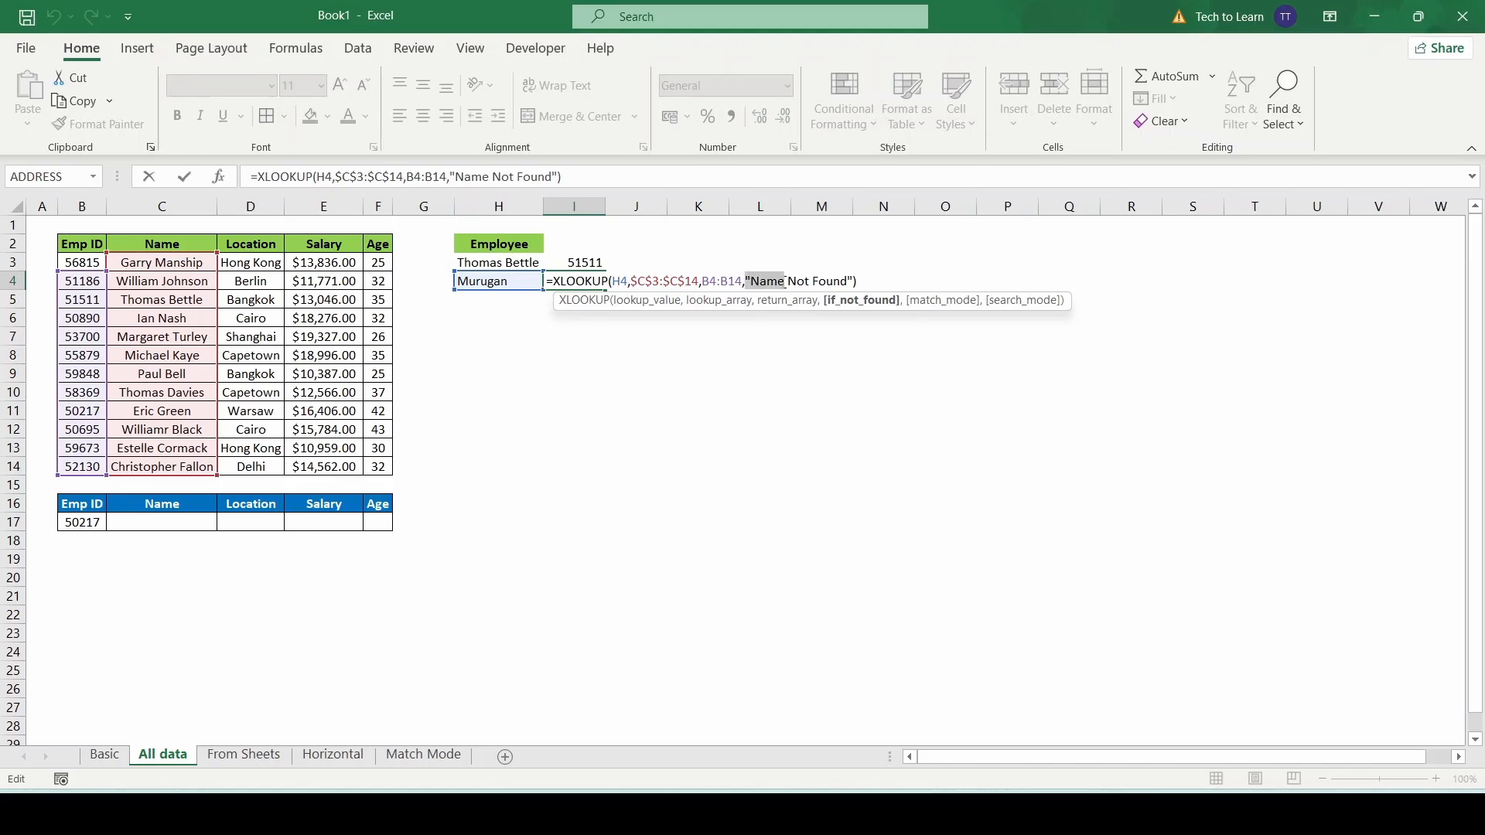
key(shift+Right)
text(ID)
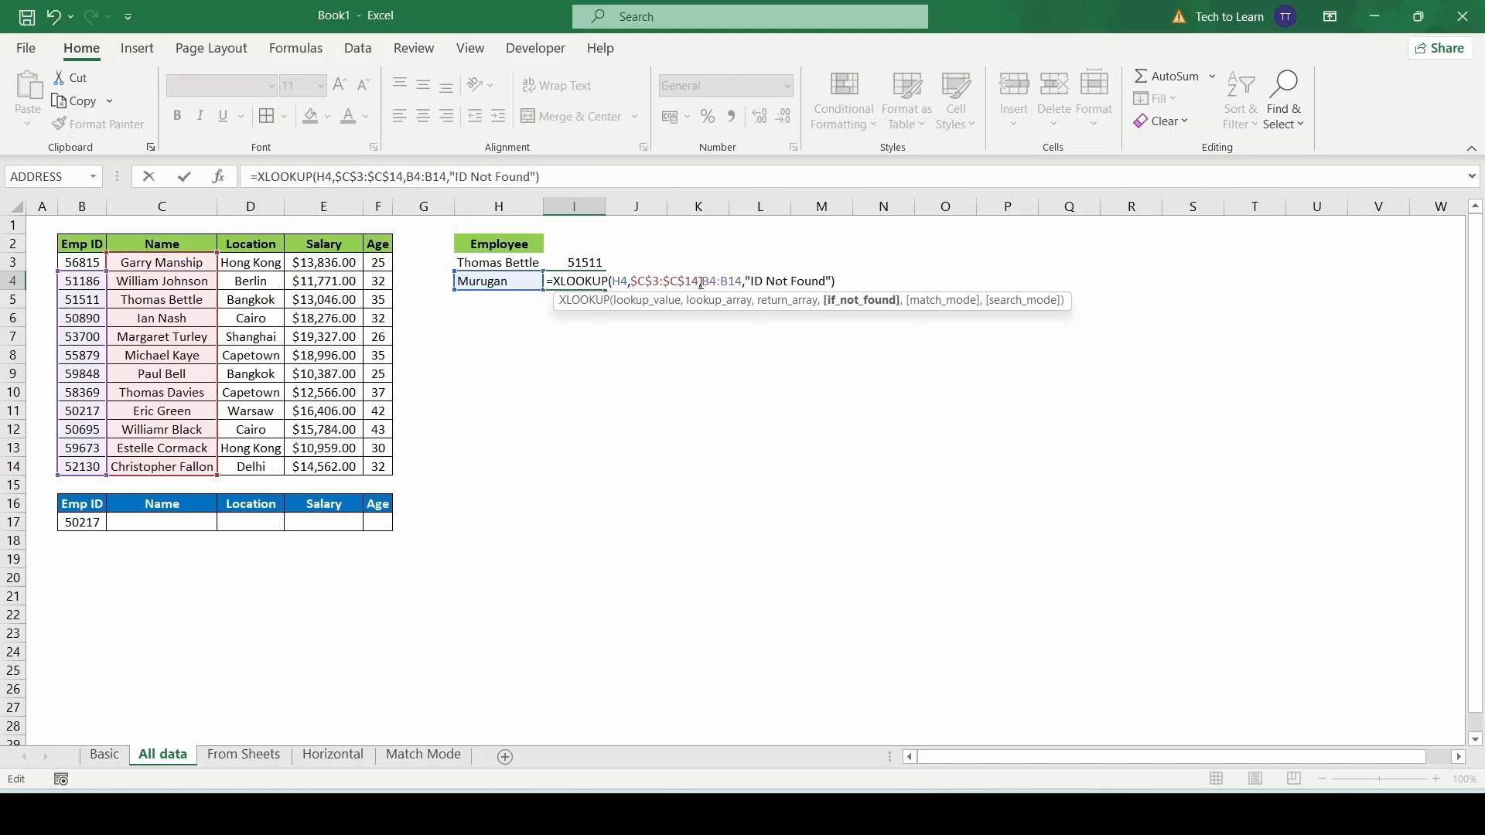
Set the return array in the I4 formula to $B$3:$B$14 and fit column I's width to its contents.
click(718, 281)
key(BackSpace)
key(BackSpace)
text(B3)
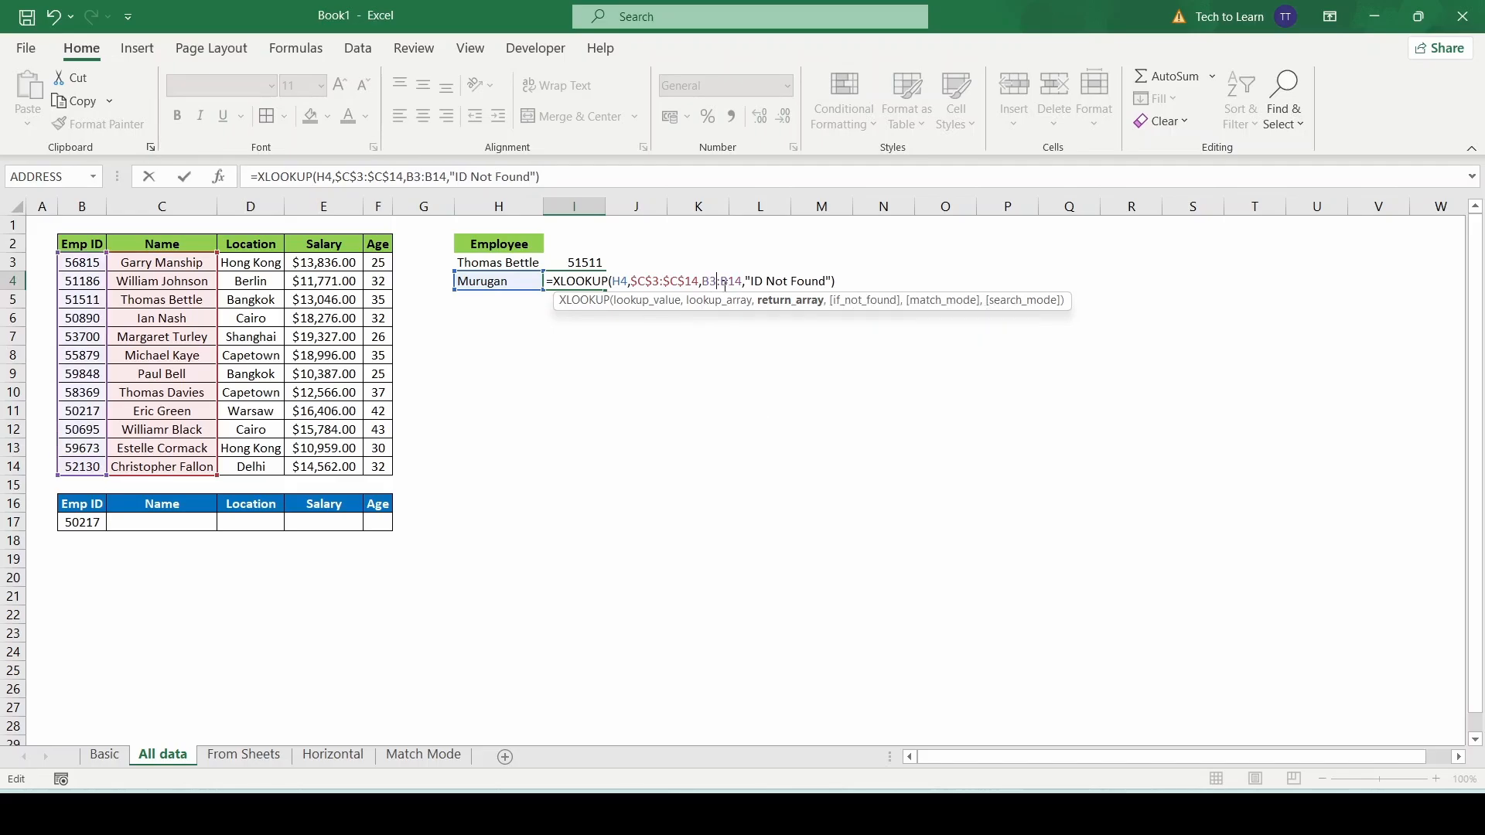
key(F4)
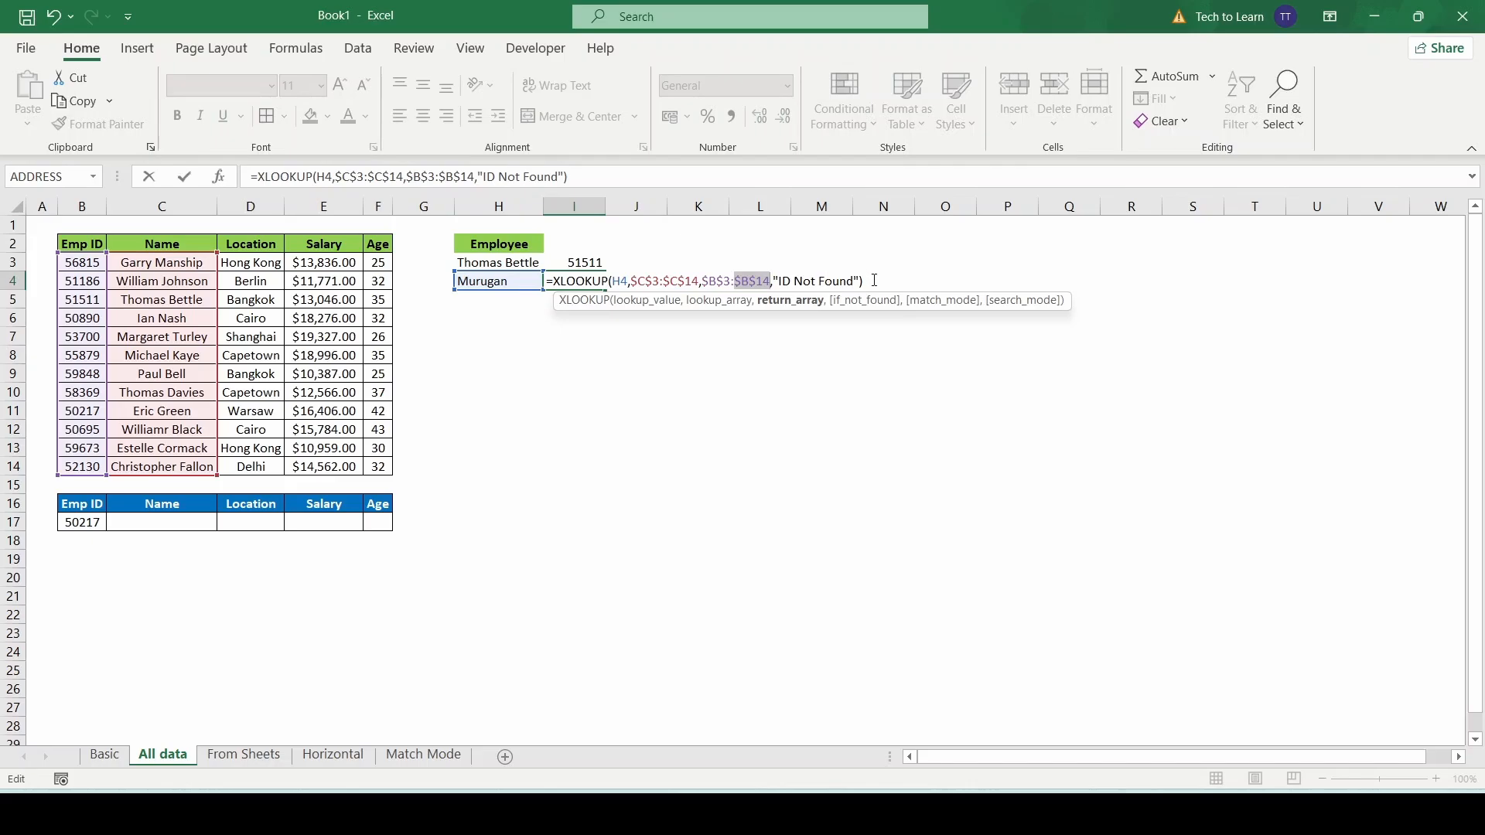
key(ctrl+Return)
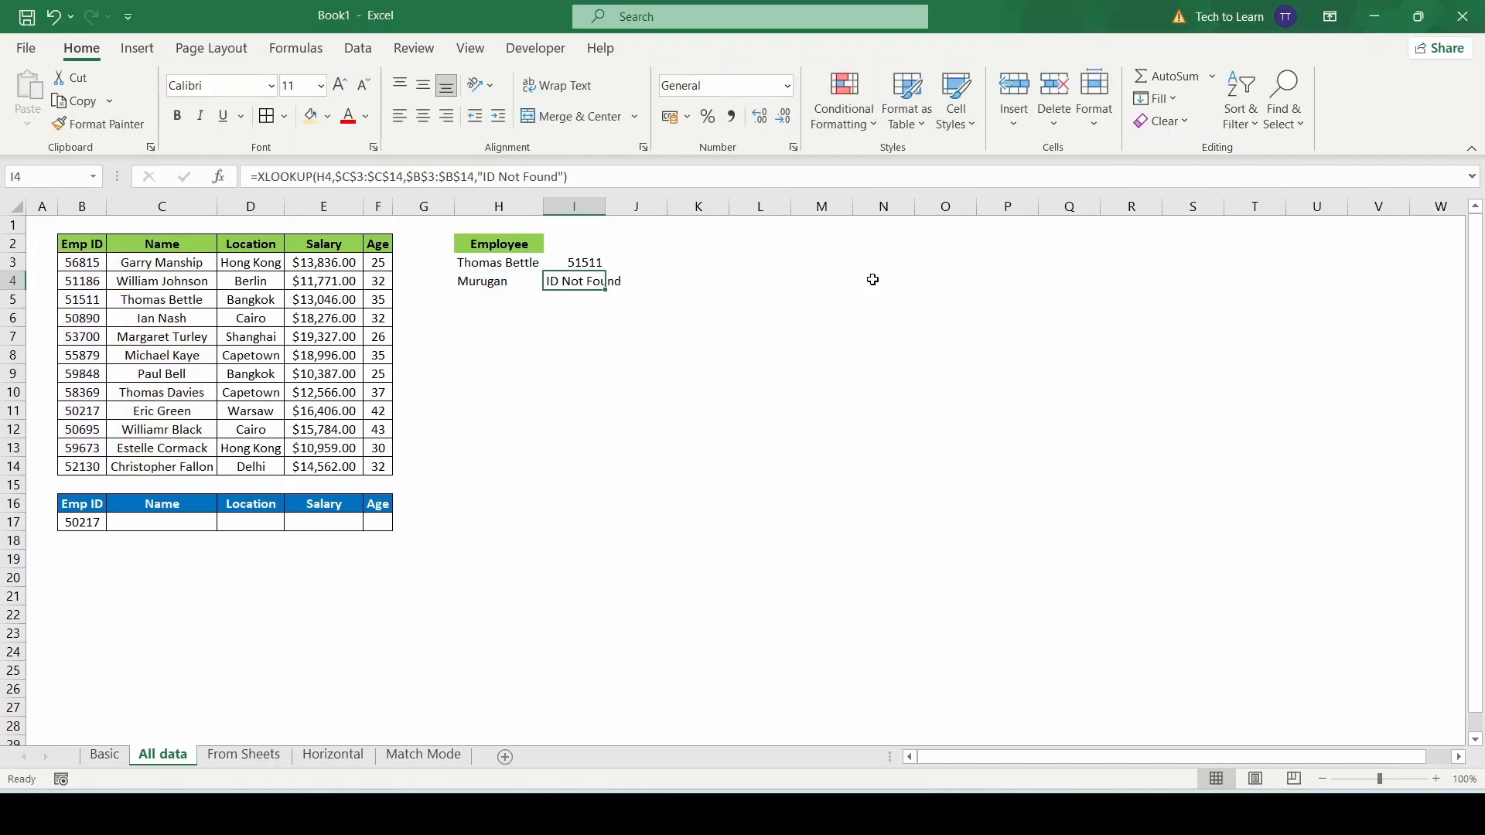
double_click(606, 207)
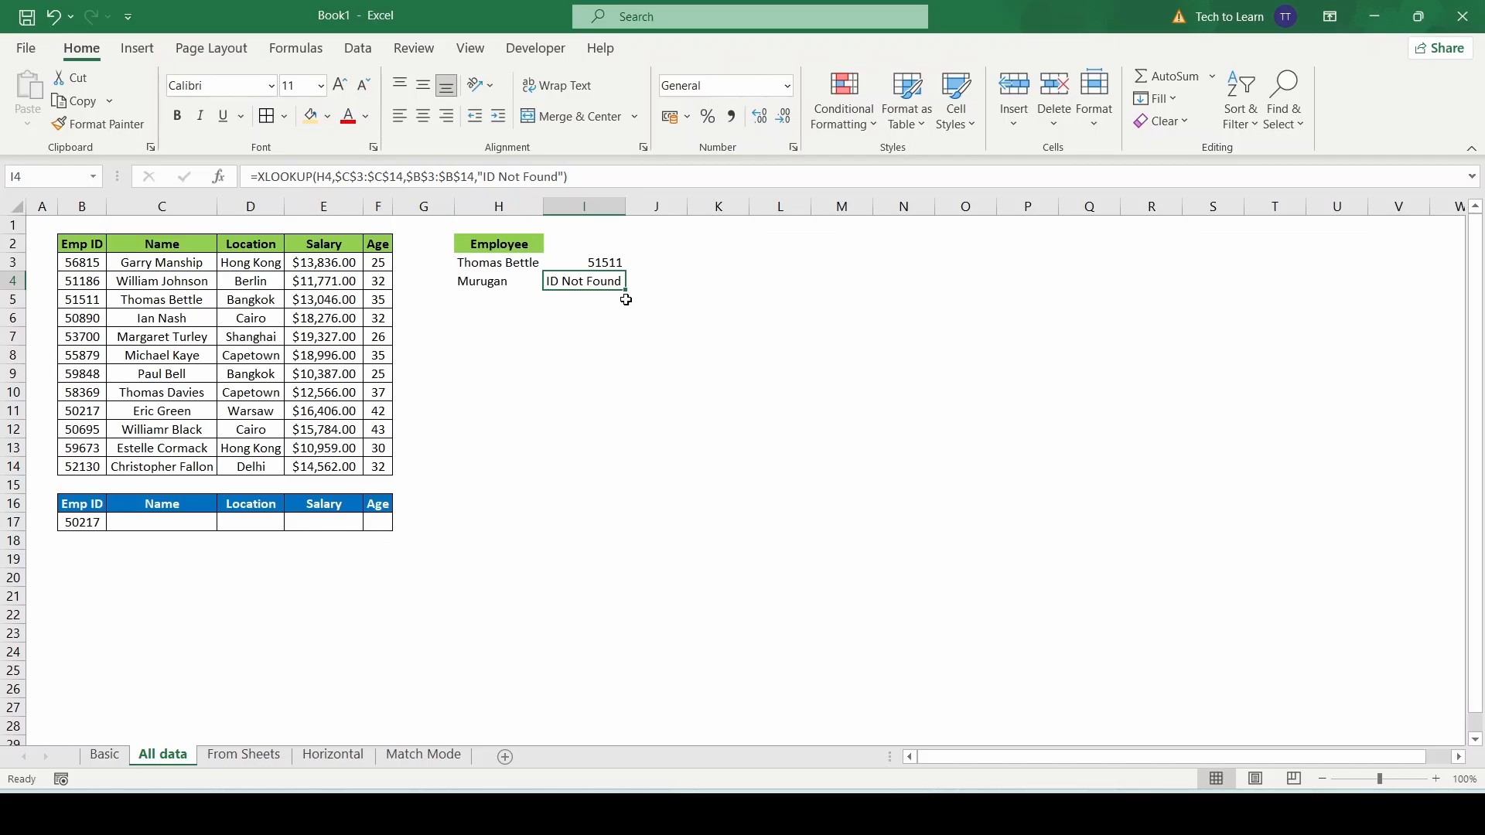
Start an XLOOKUP in C17 with B17 as lookup value and the Emp ID range $B$3:$B$14 as lookup array.
click(178, 528)
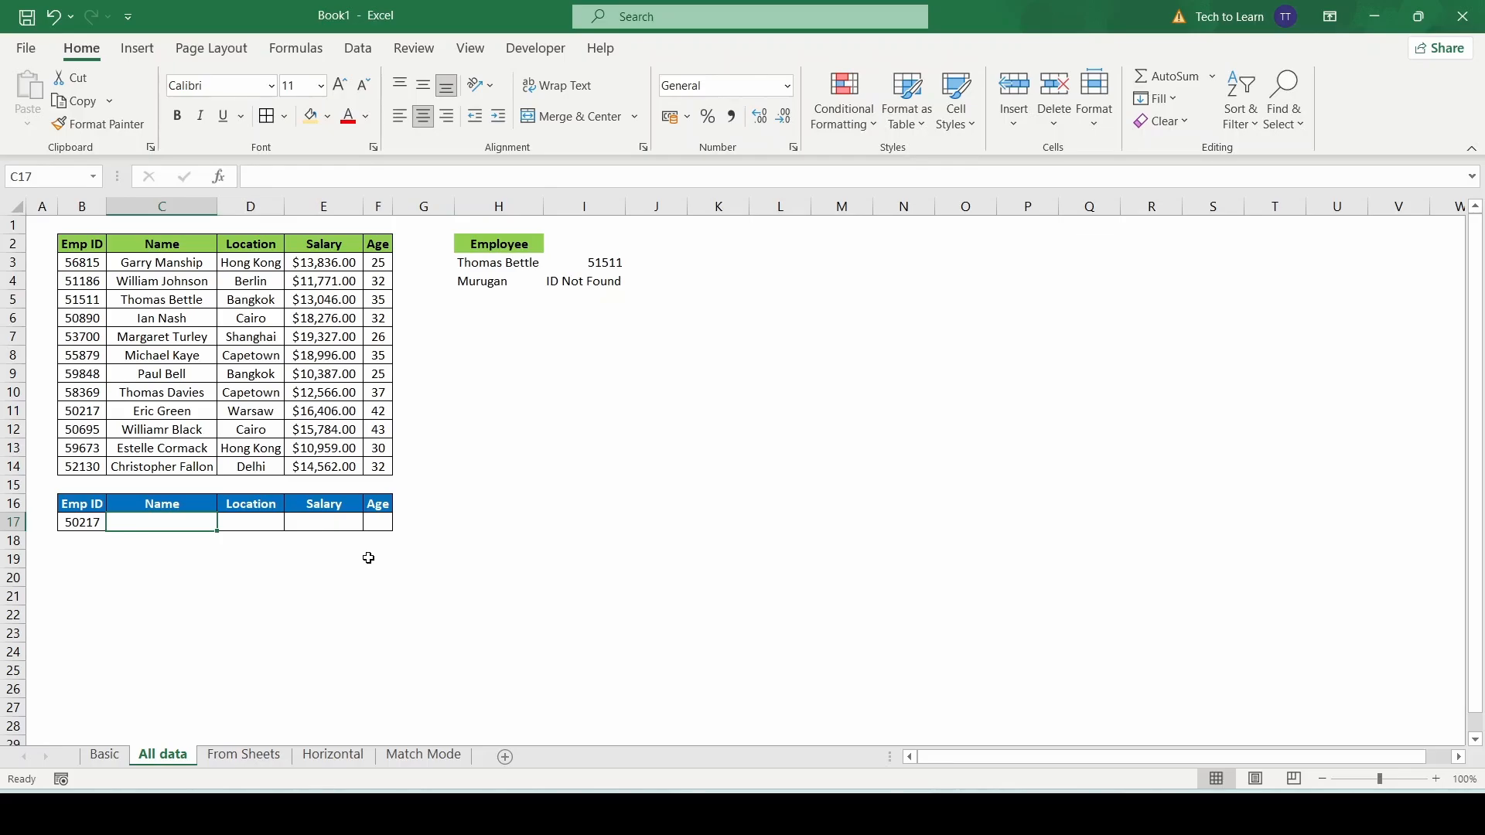
text(=)
text(x)
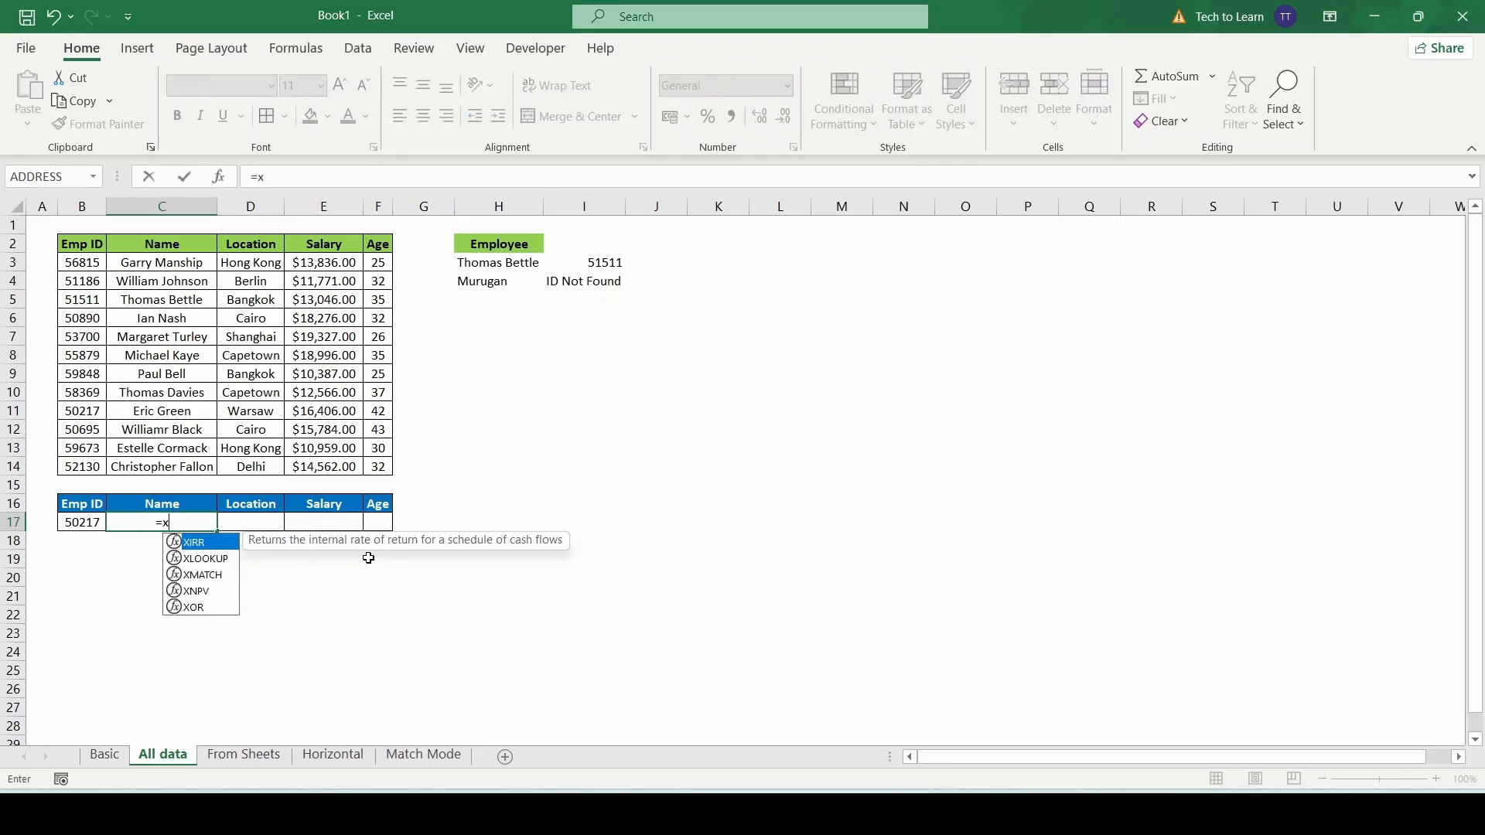
text(lookup()
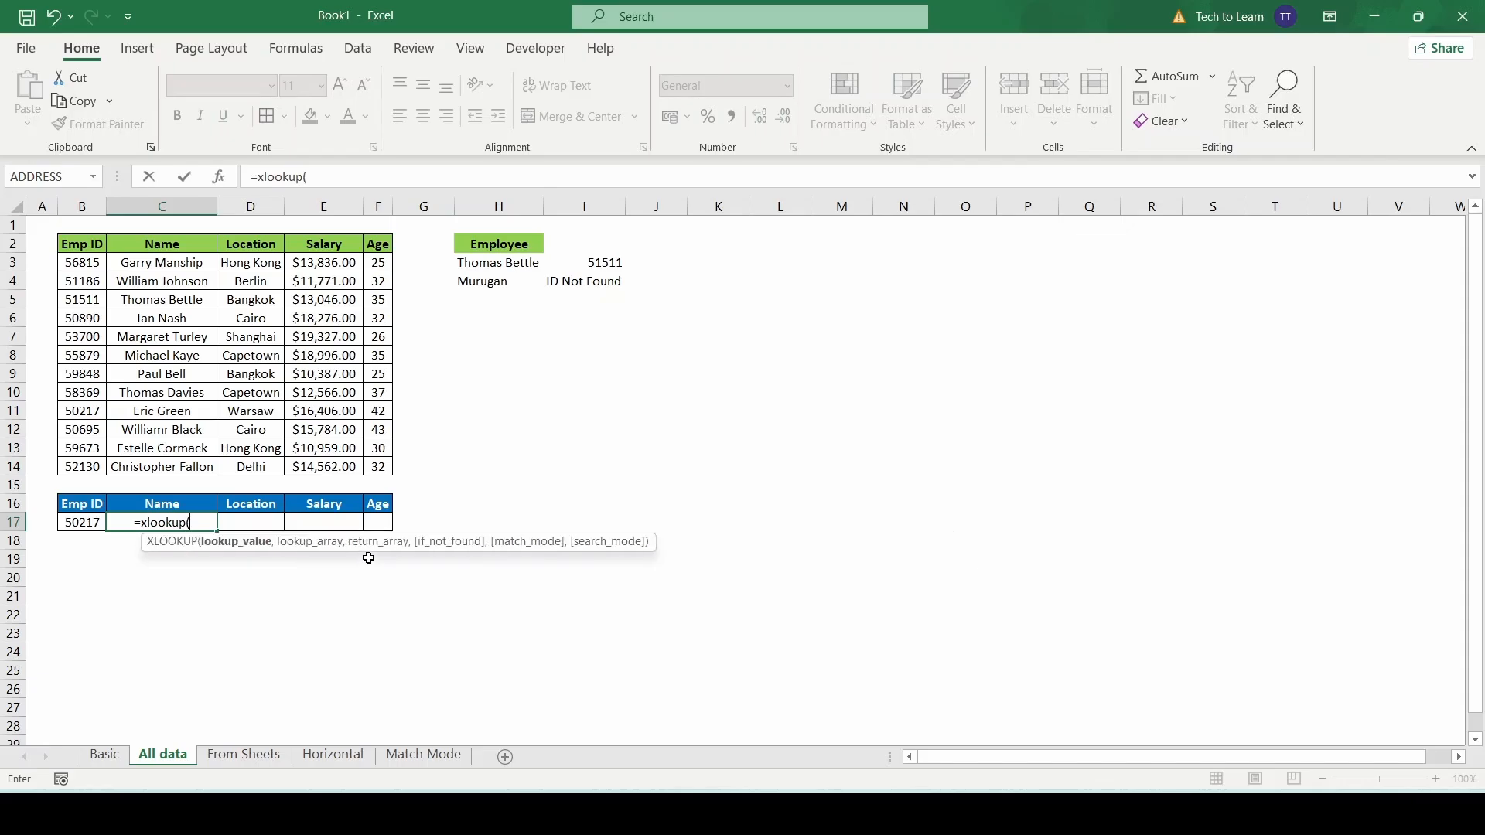
click(85, 521)
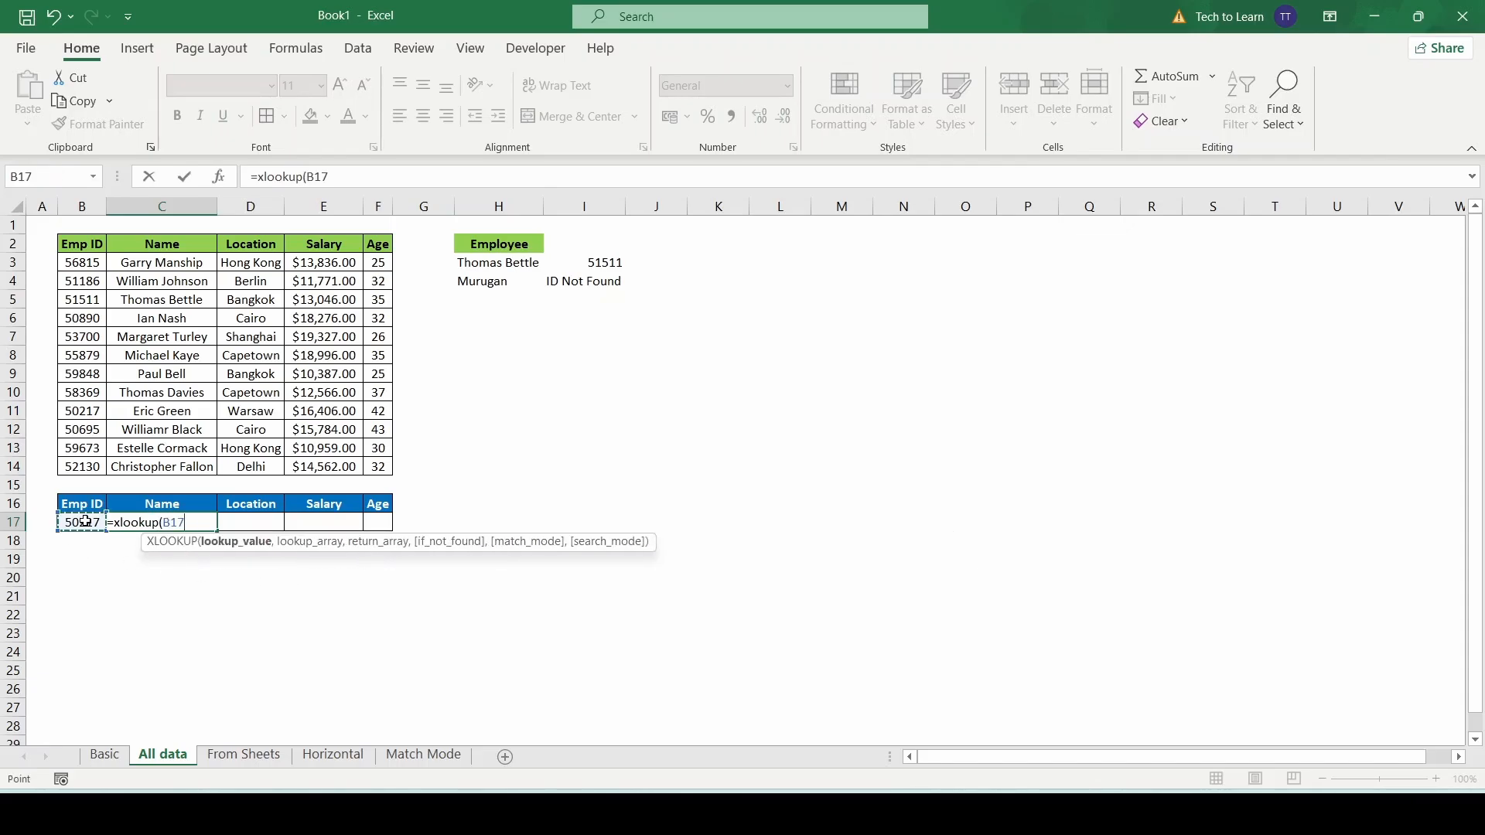
text(,)
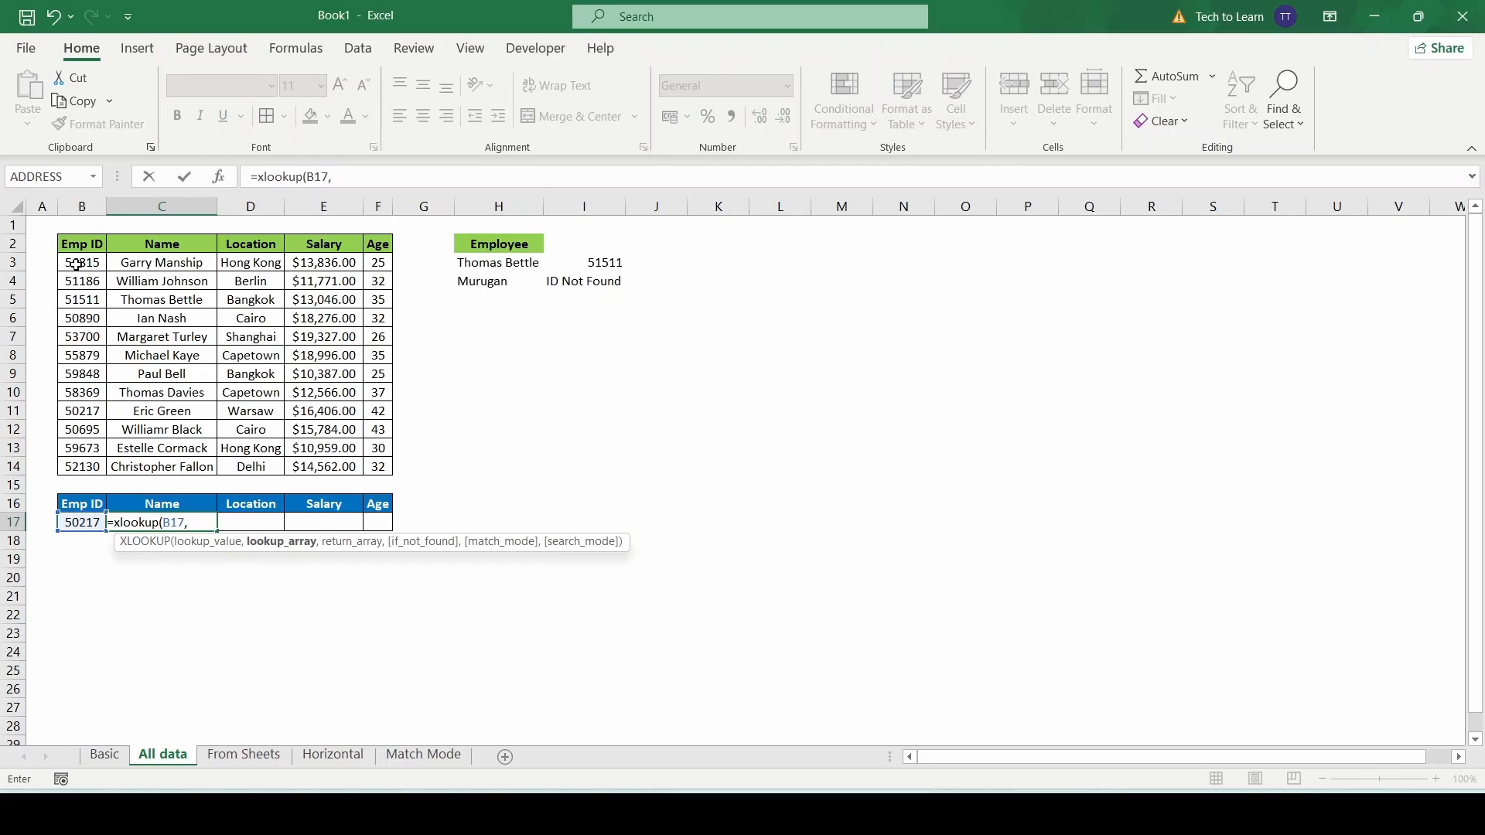
drag(81, 263, 86, 467)
key(F4)
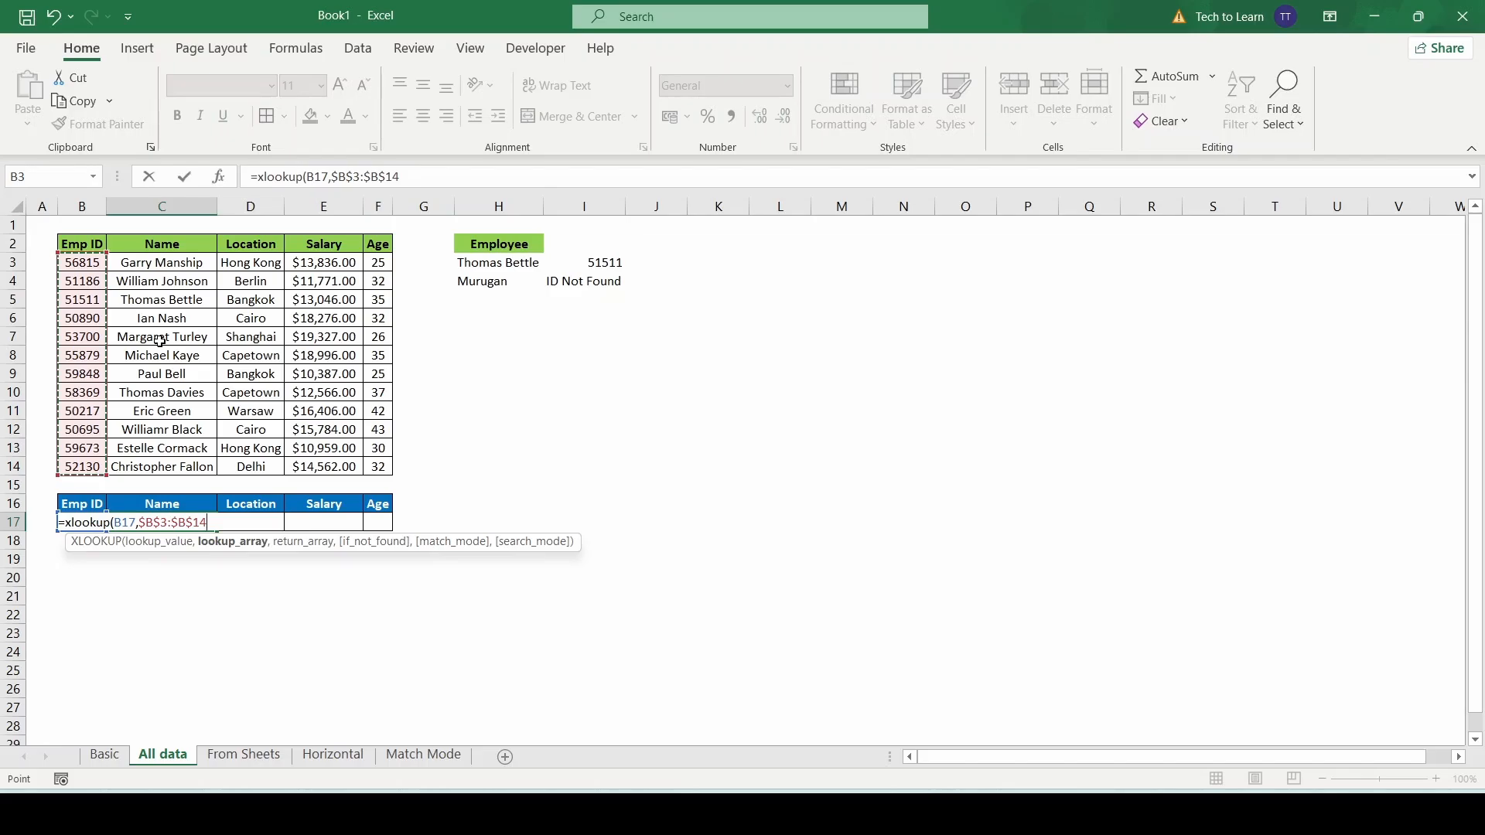
Finish the C17 formula with the Name to Age columns $C$3:$F$14 as the return array.
text(,)
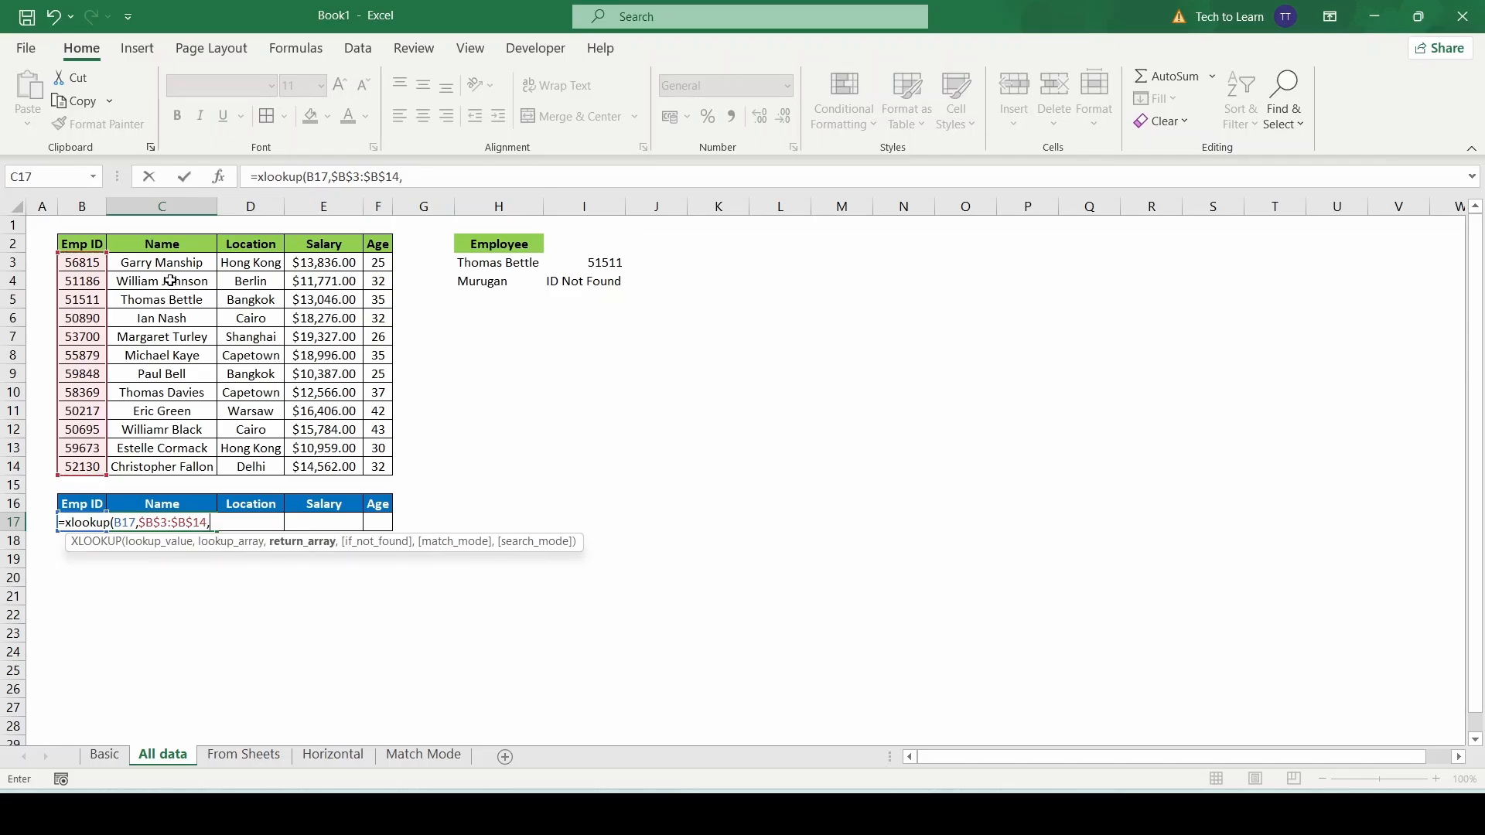
drag(155, 265, 372, 464)
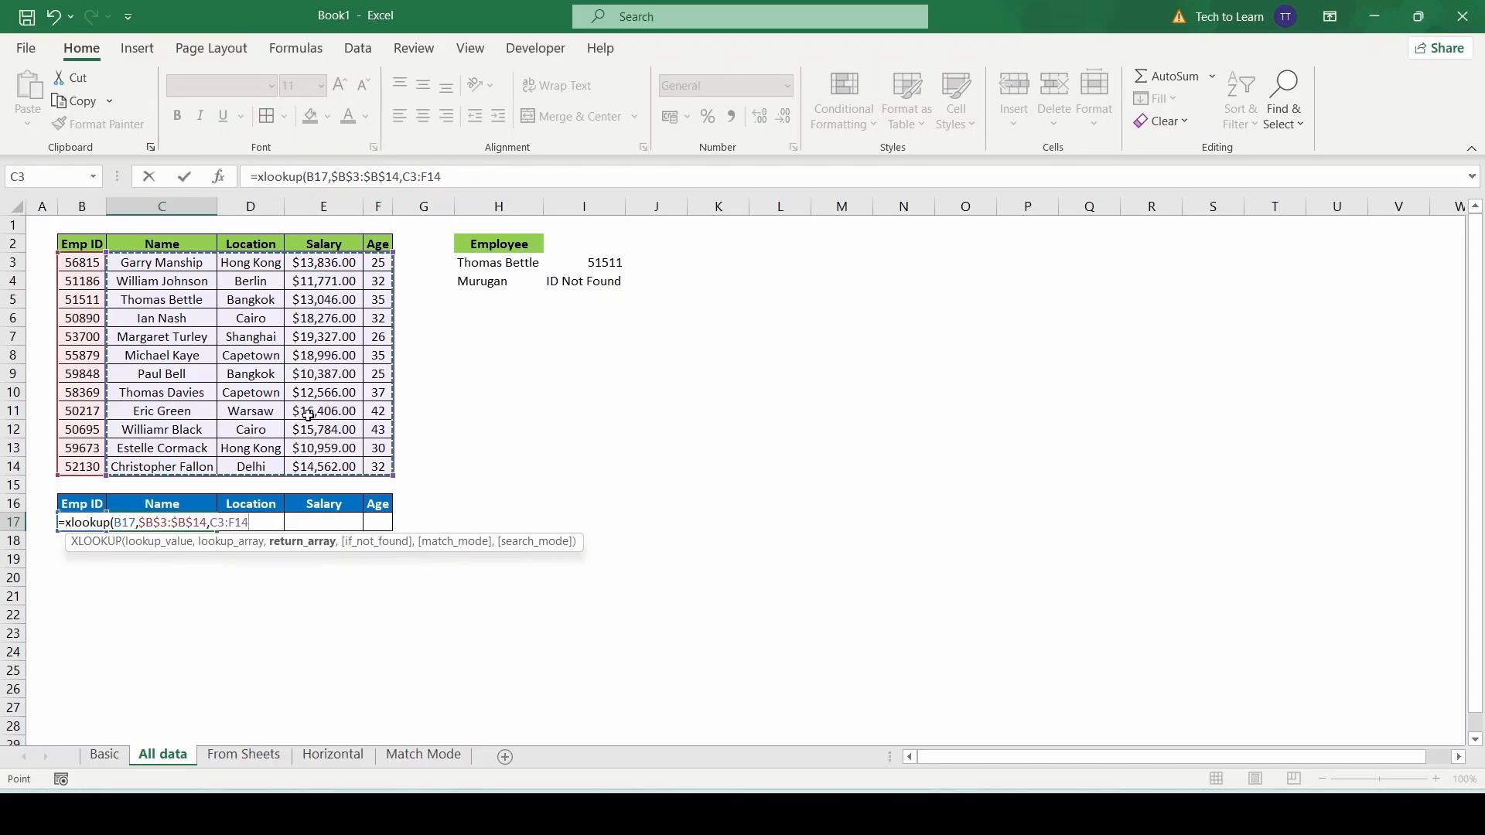
key(F4)
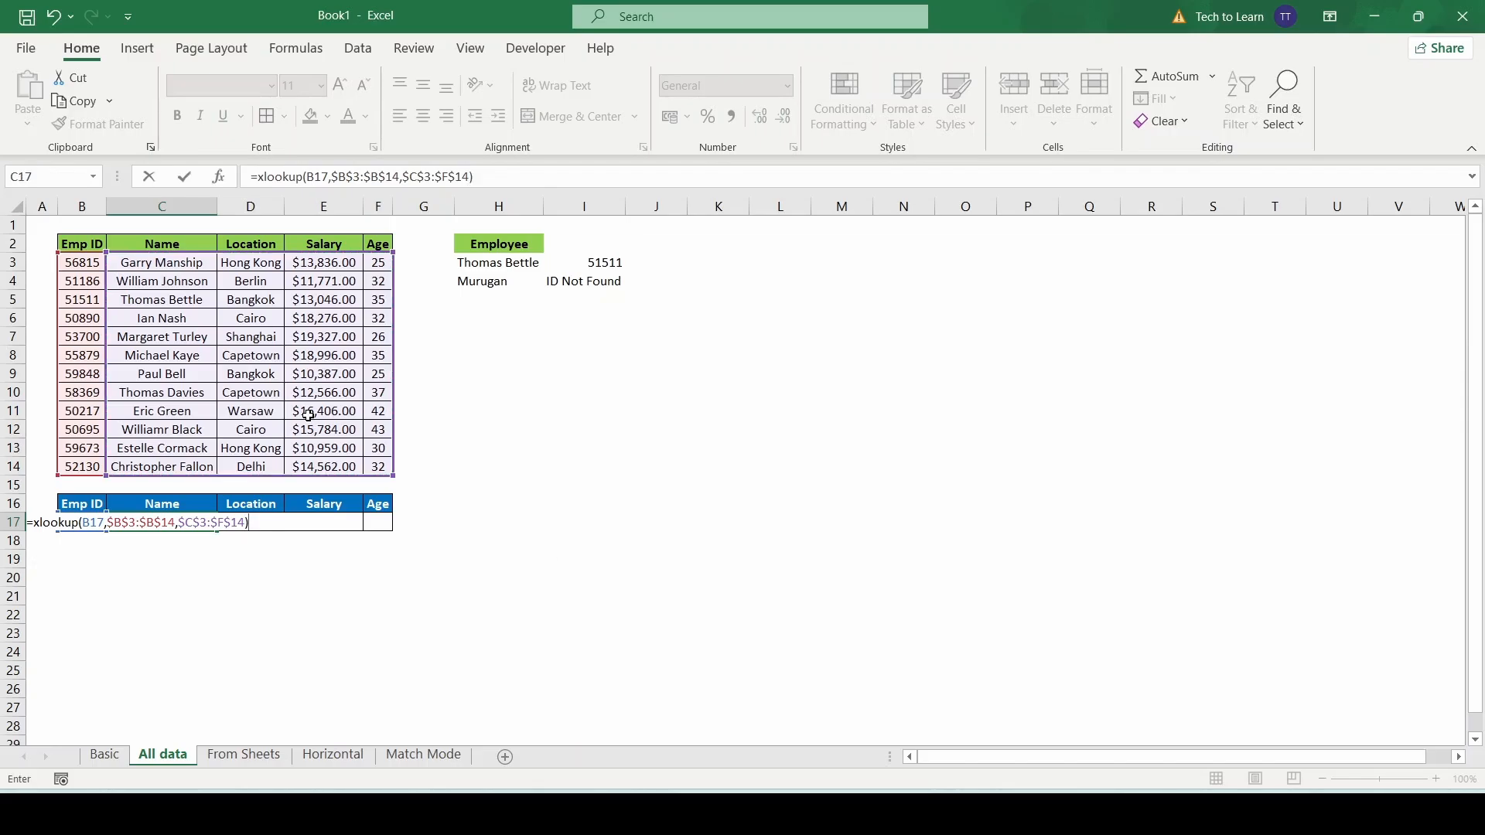
key(Return)
key(Up)
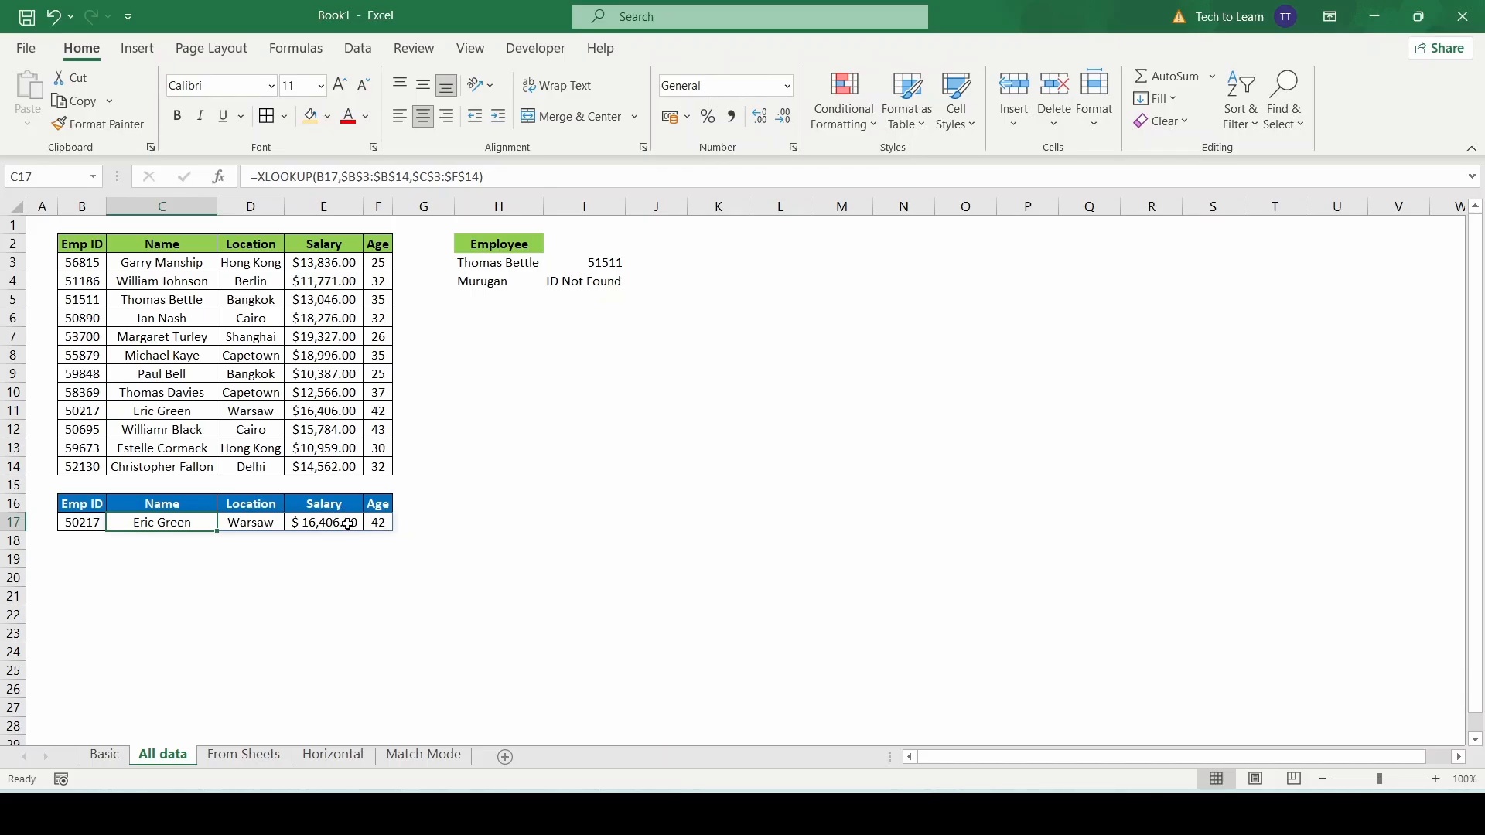
Test the lookup row by choosing in B17 the employee IDs from table rows 12, 13 and finally 8.
click(80, 519)
click(114, 522)
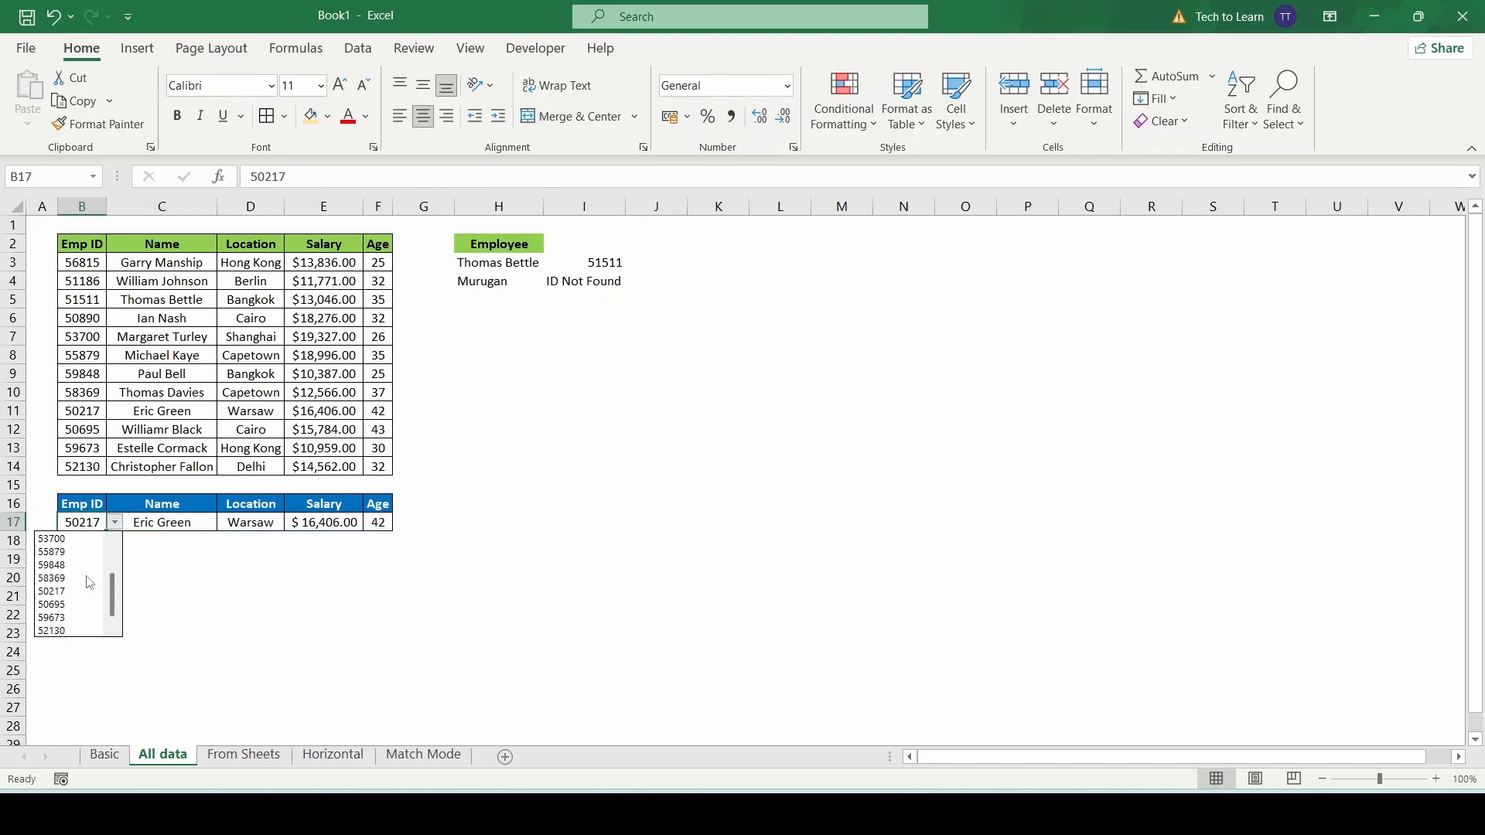
click(65, 605)
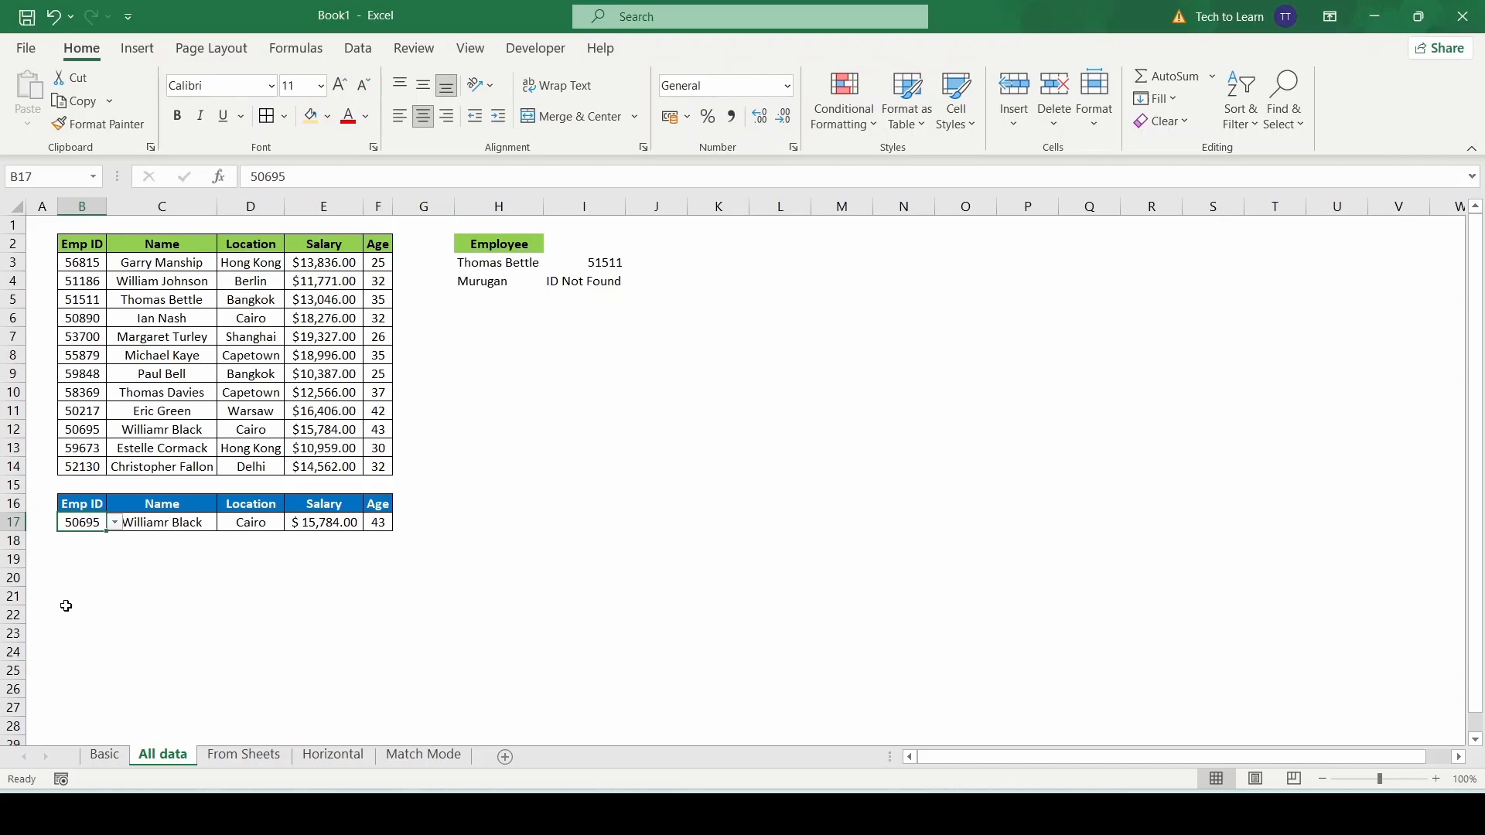
click(114, 523)
click(82, 618)
click(114, 524)
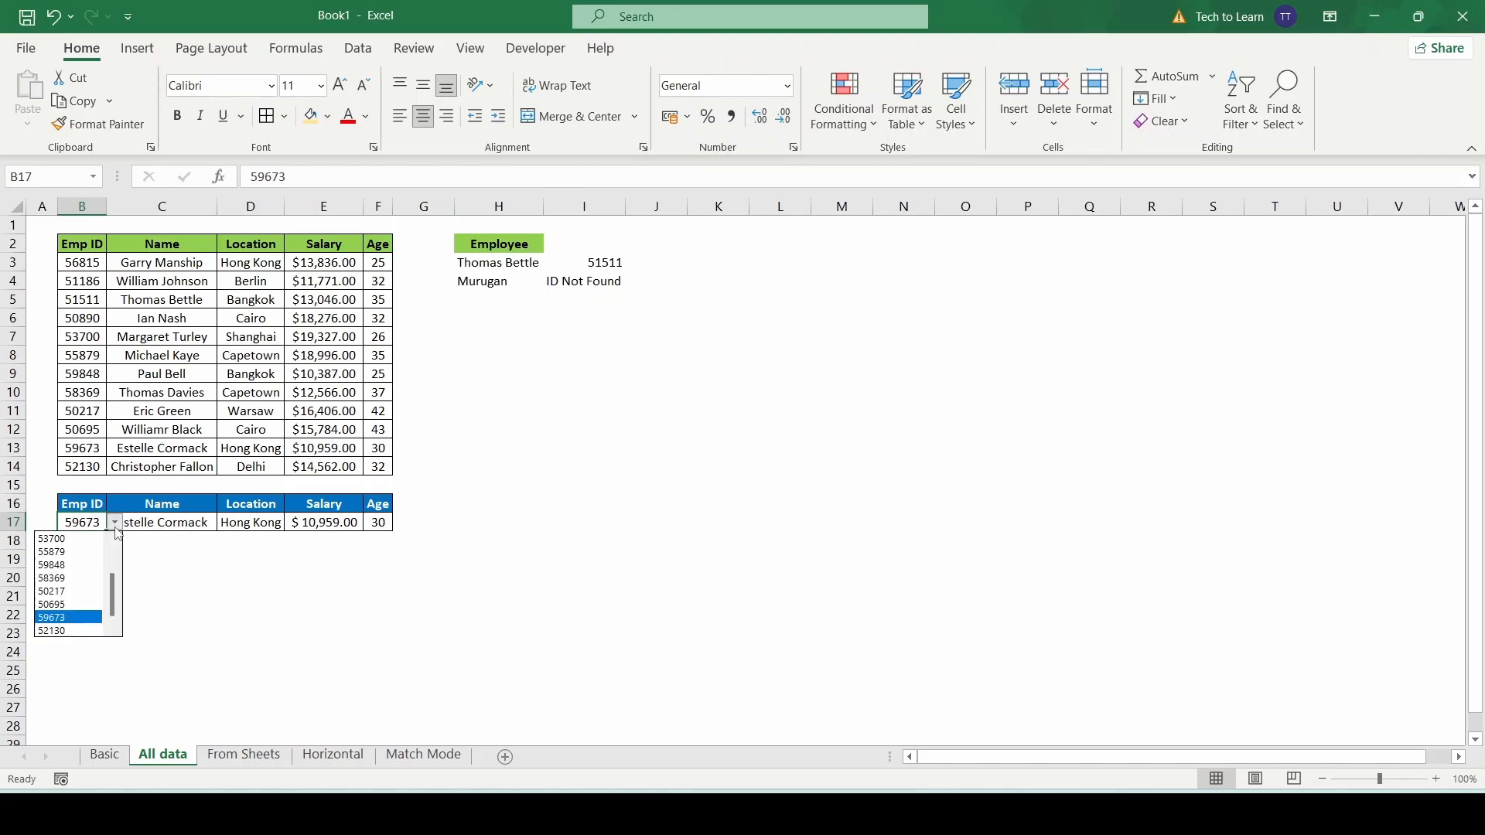
click(65, 551)
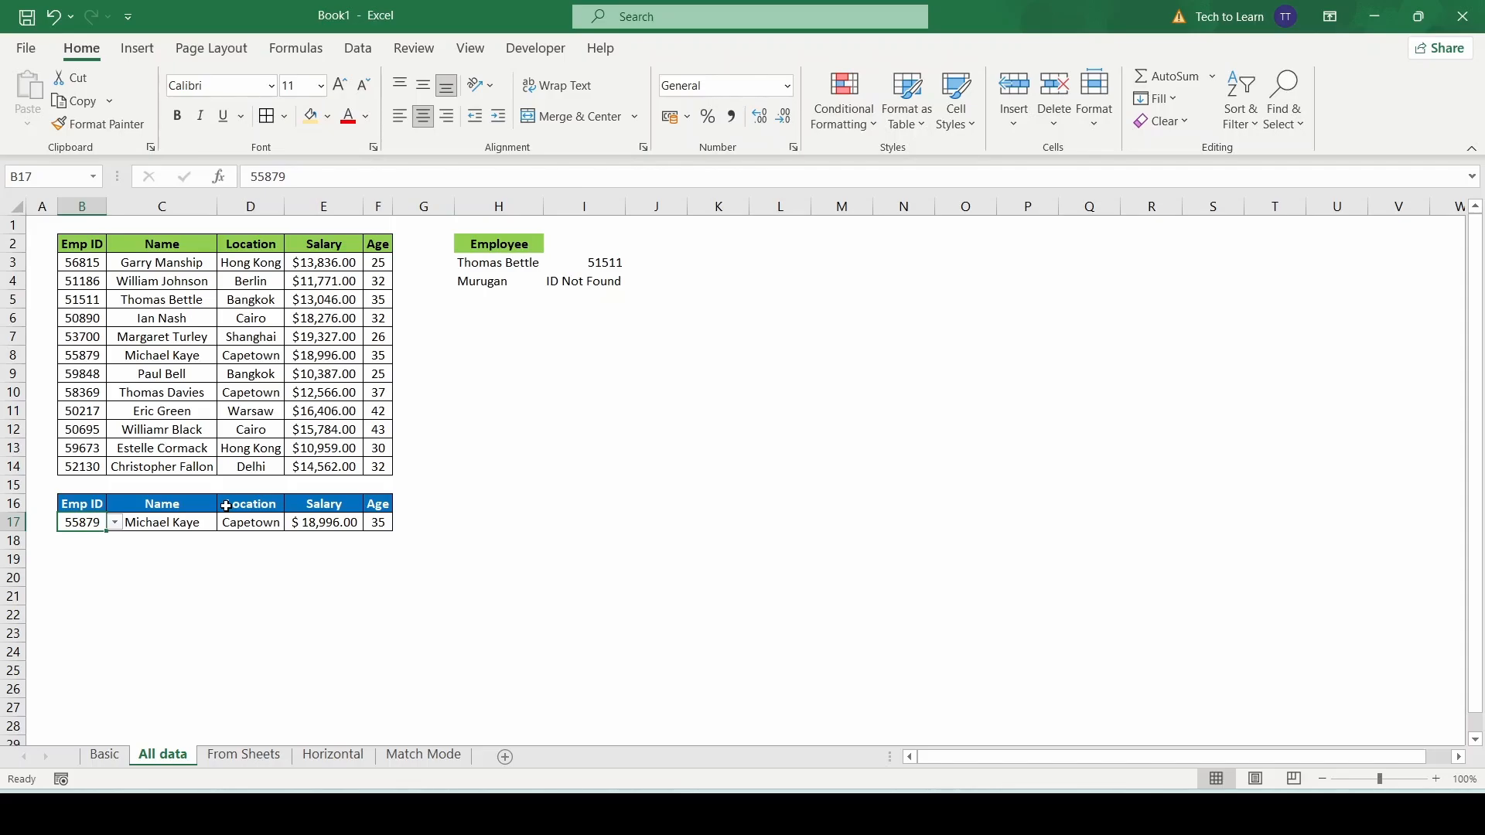
On the From Sheets sheet, start an XLOOKUP in C3 with B3 as the lookup value.
click(242, 756)
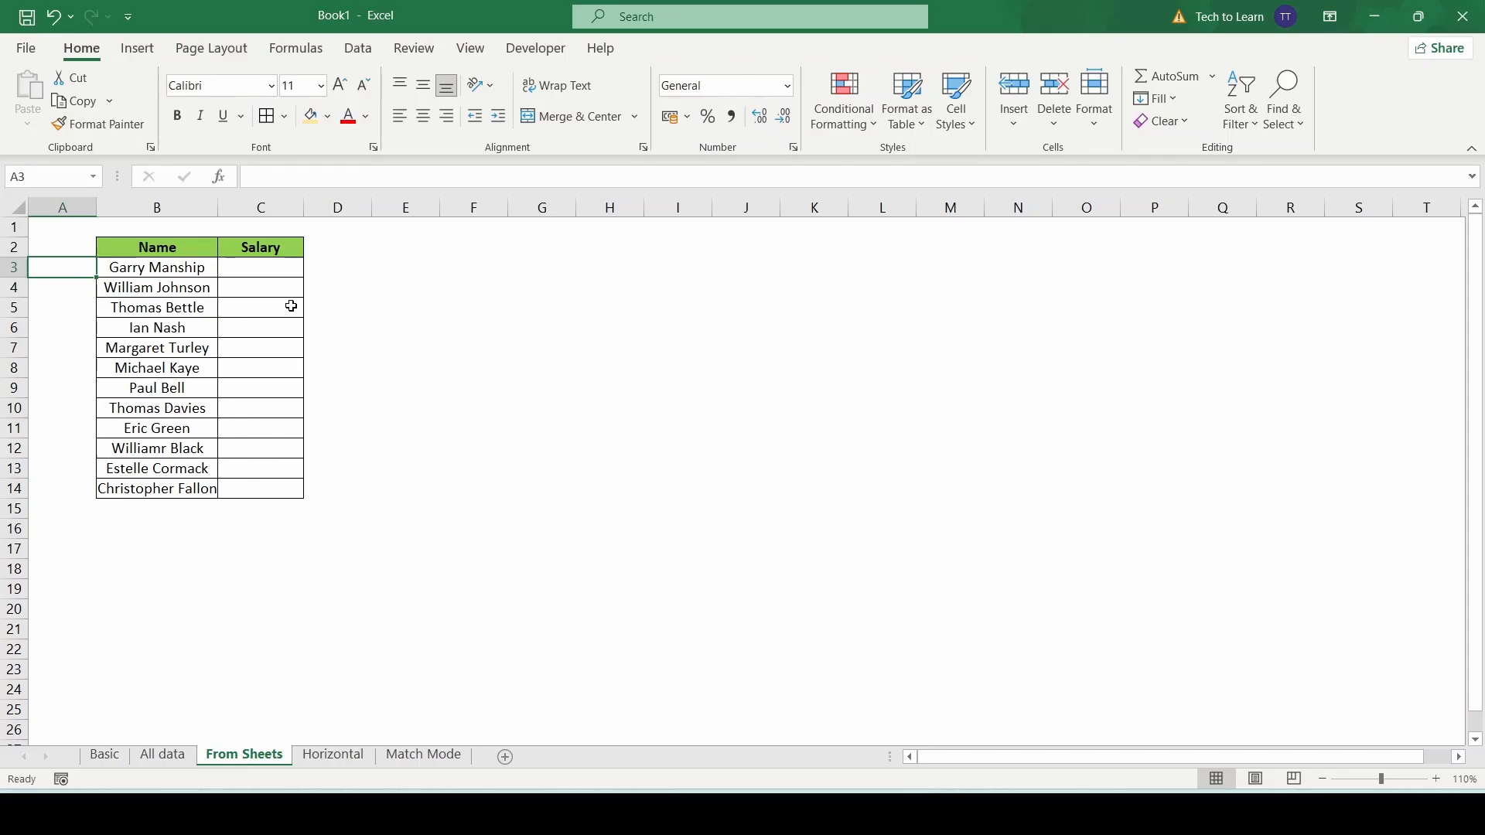
click(273, 272)
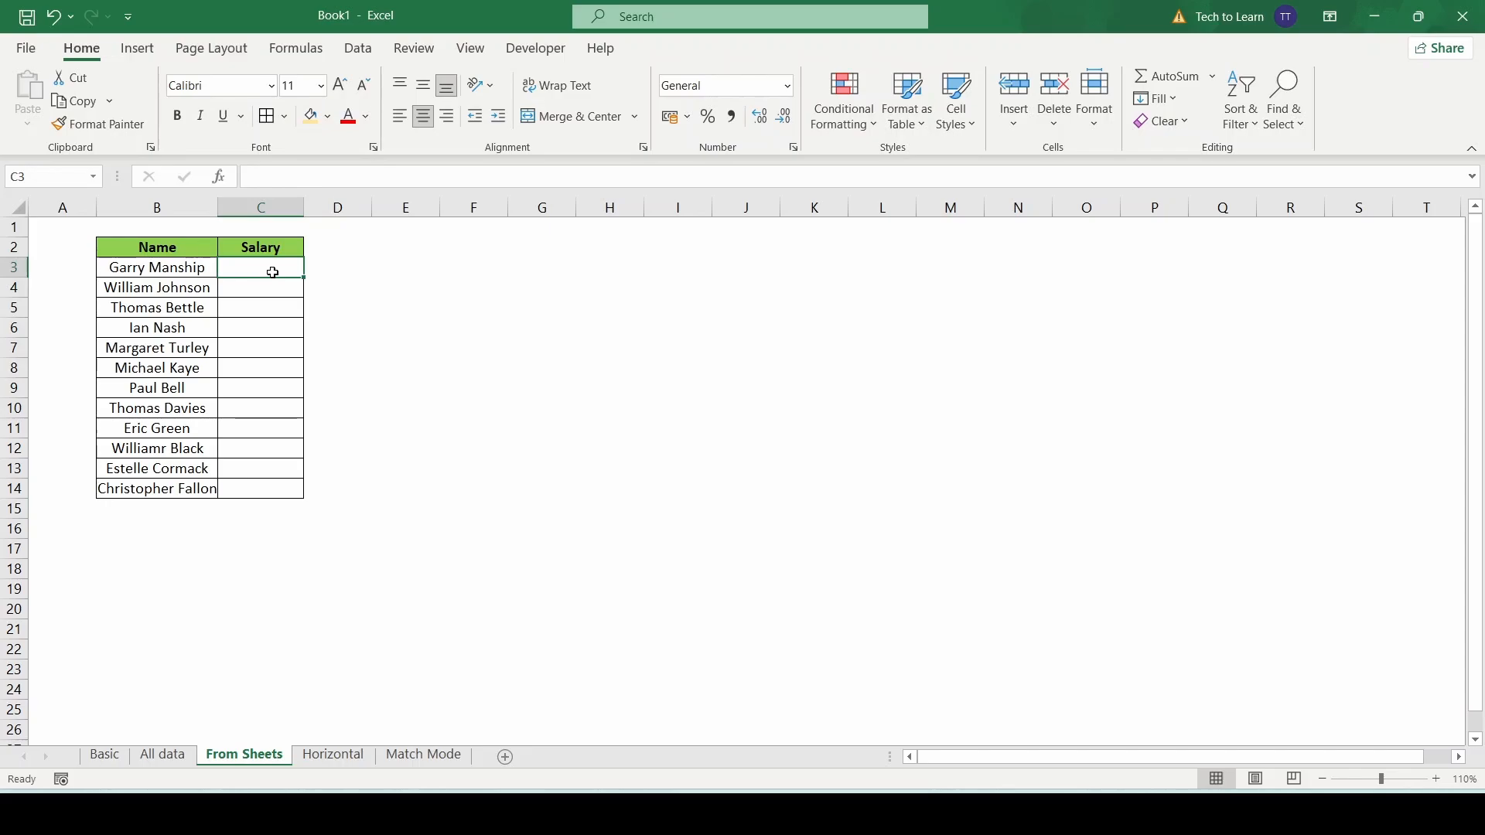
text(=)
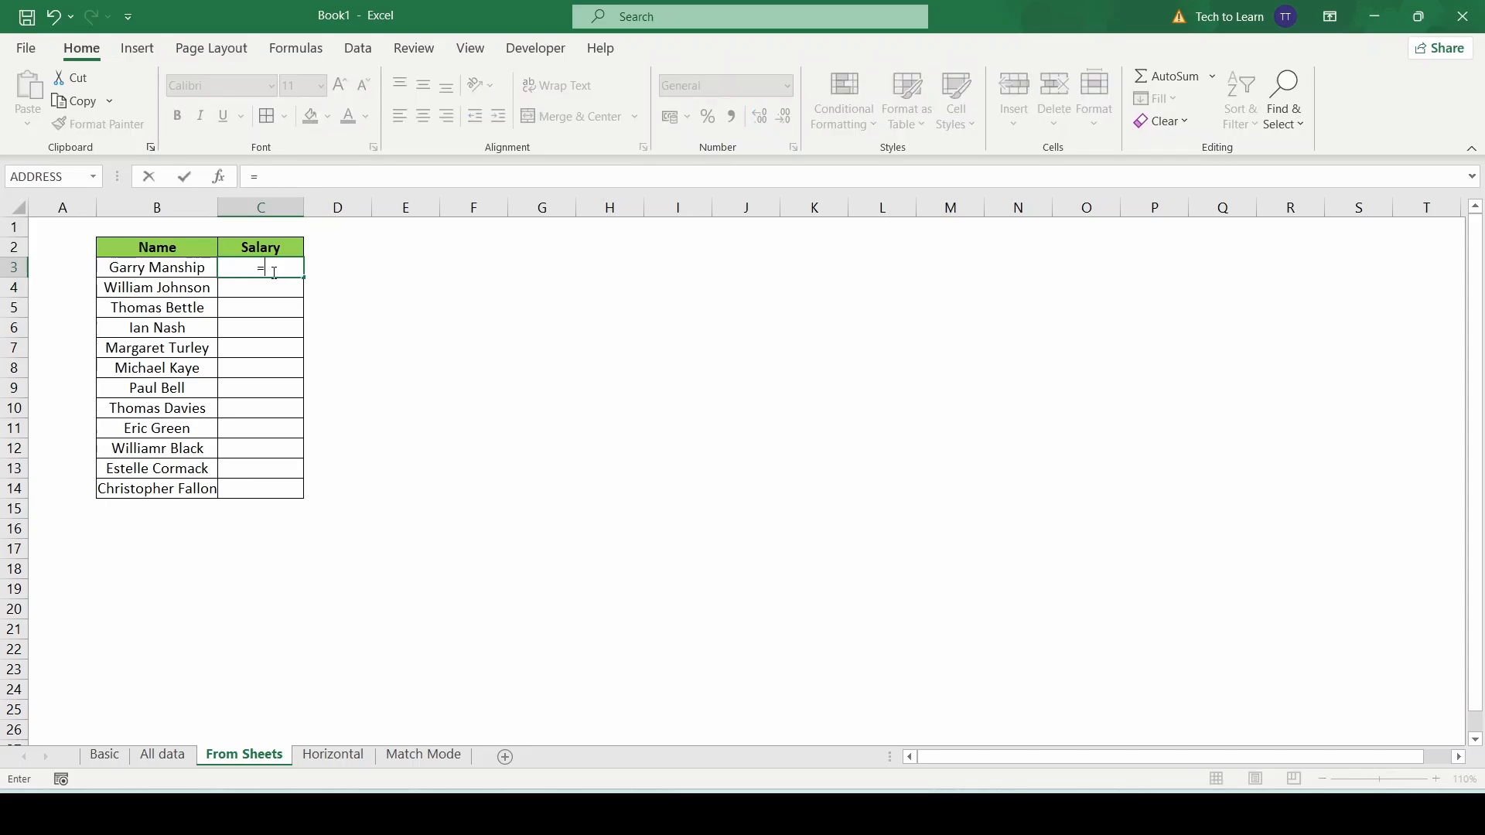
text(xlookup()
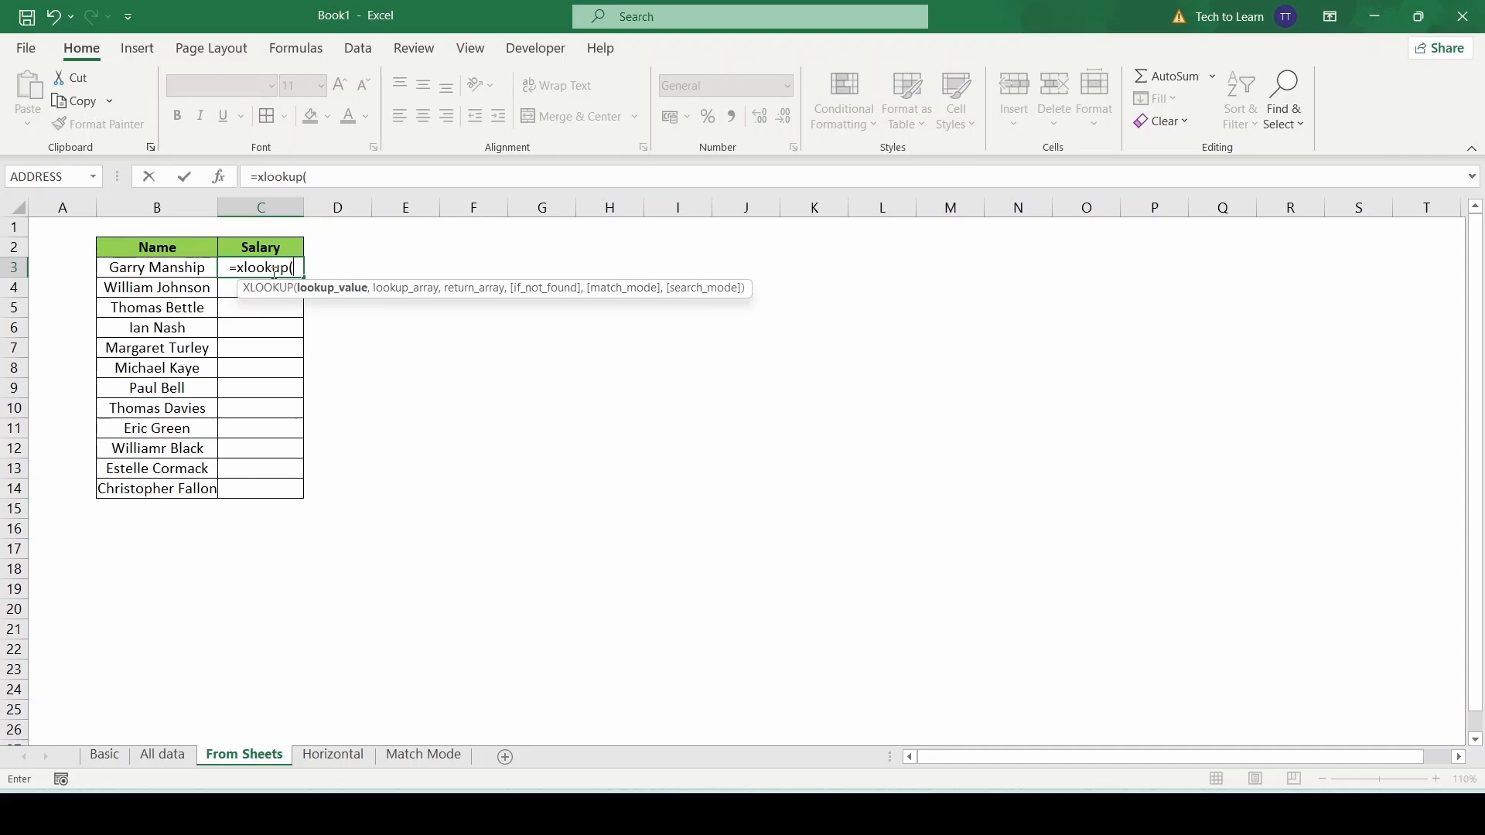
click(182, 269)
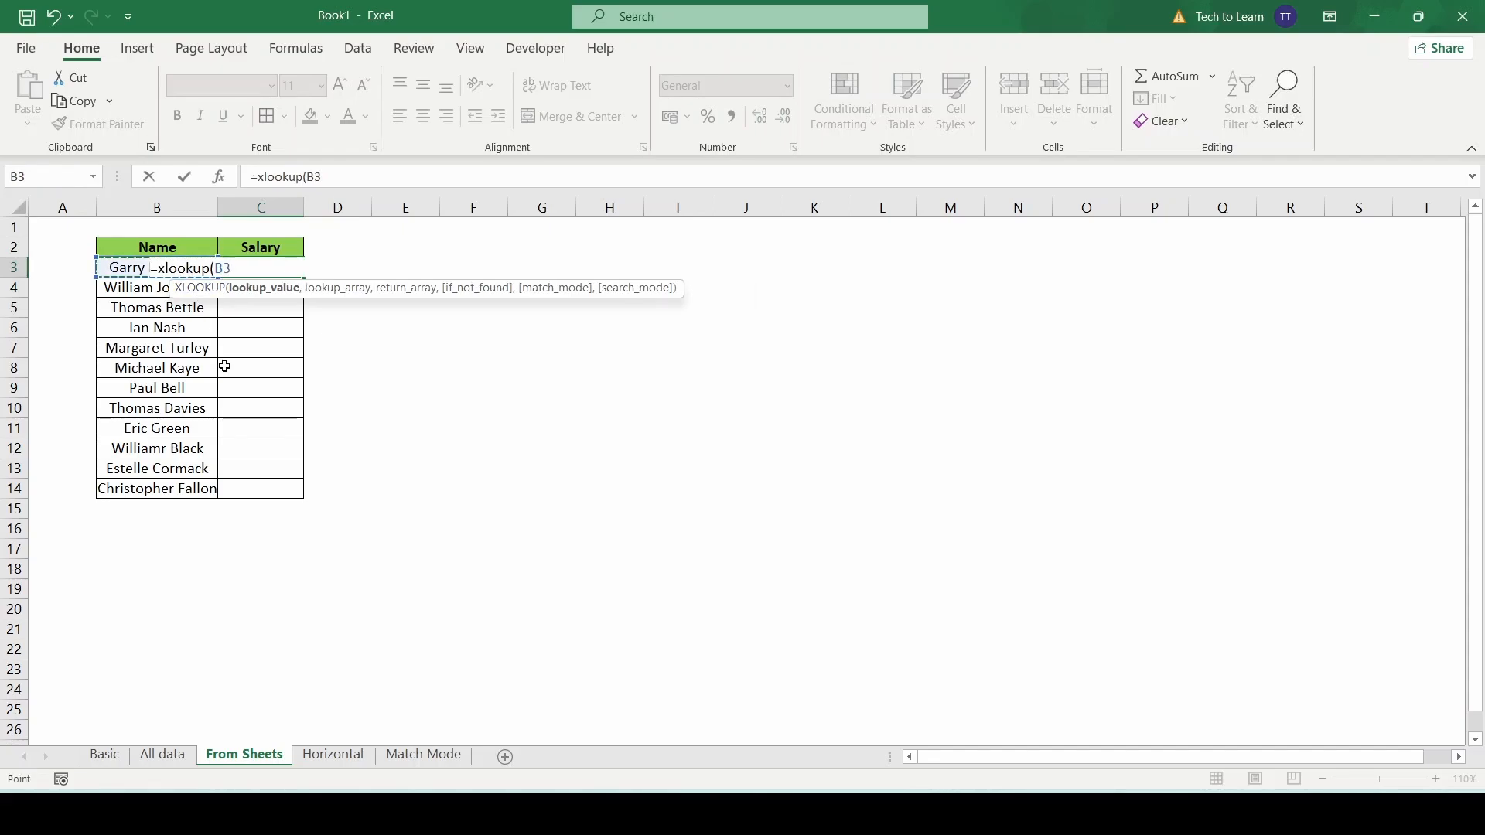
text(,)
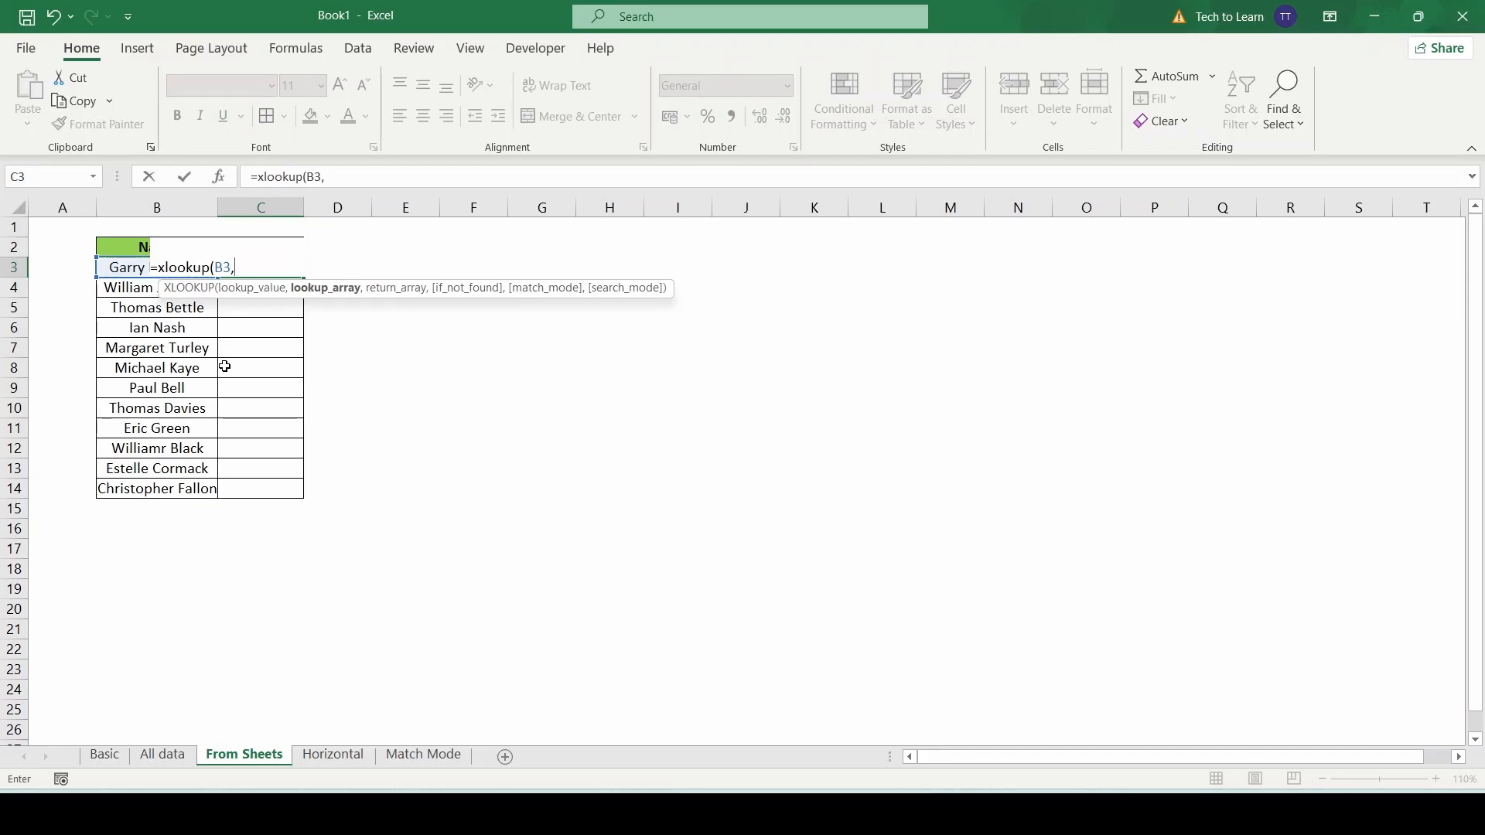
Set the lookup array of the C3 formula to the Name range 'All data'!$C$3:$C$14 with absolute references.
click(180, 758)
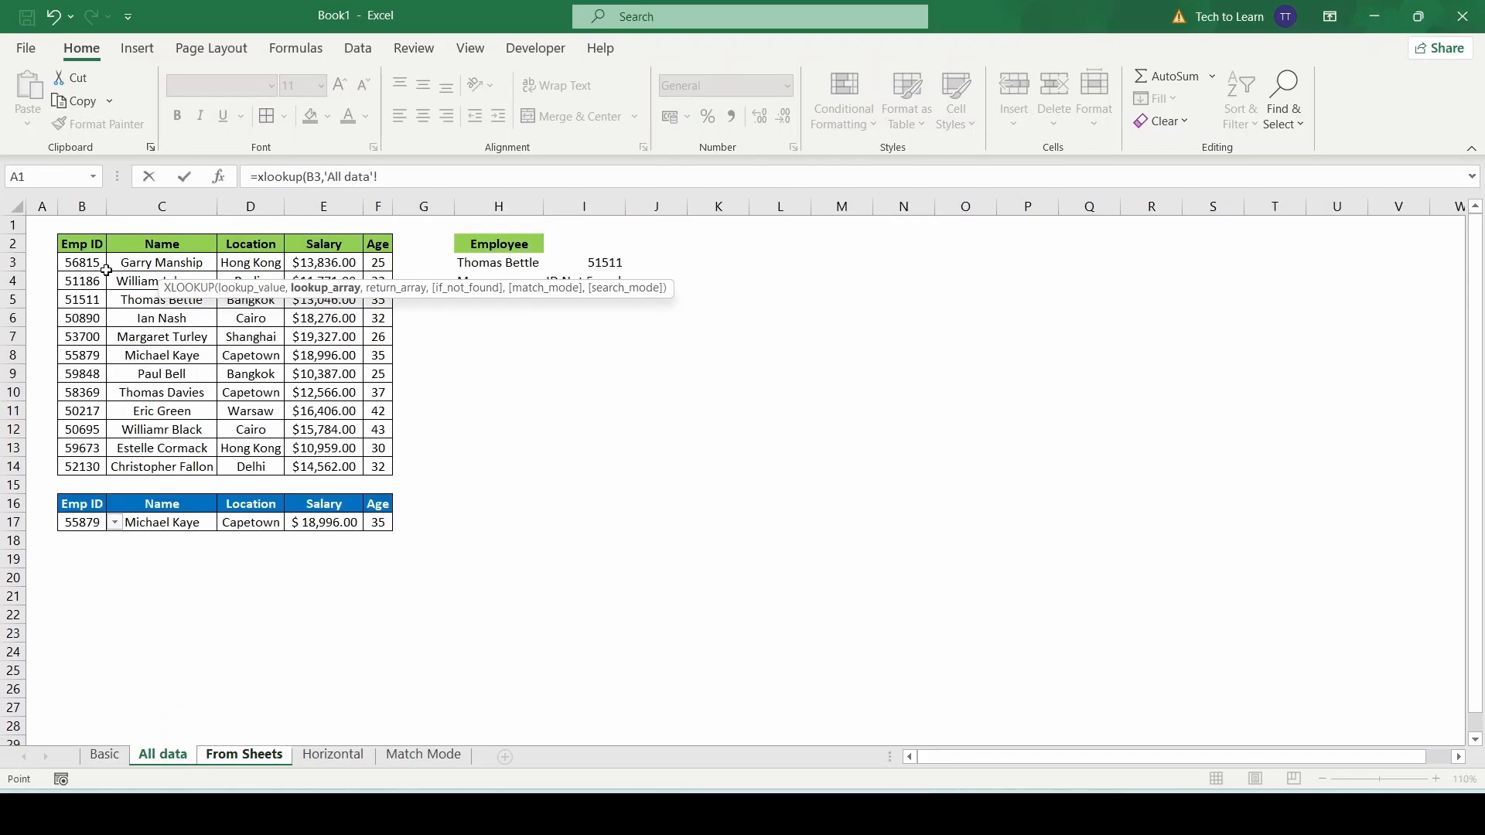
drag(139, 265, 152, 465)
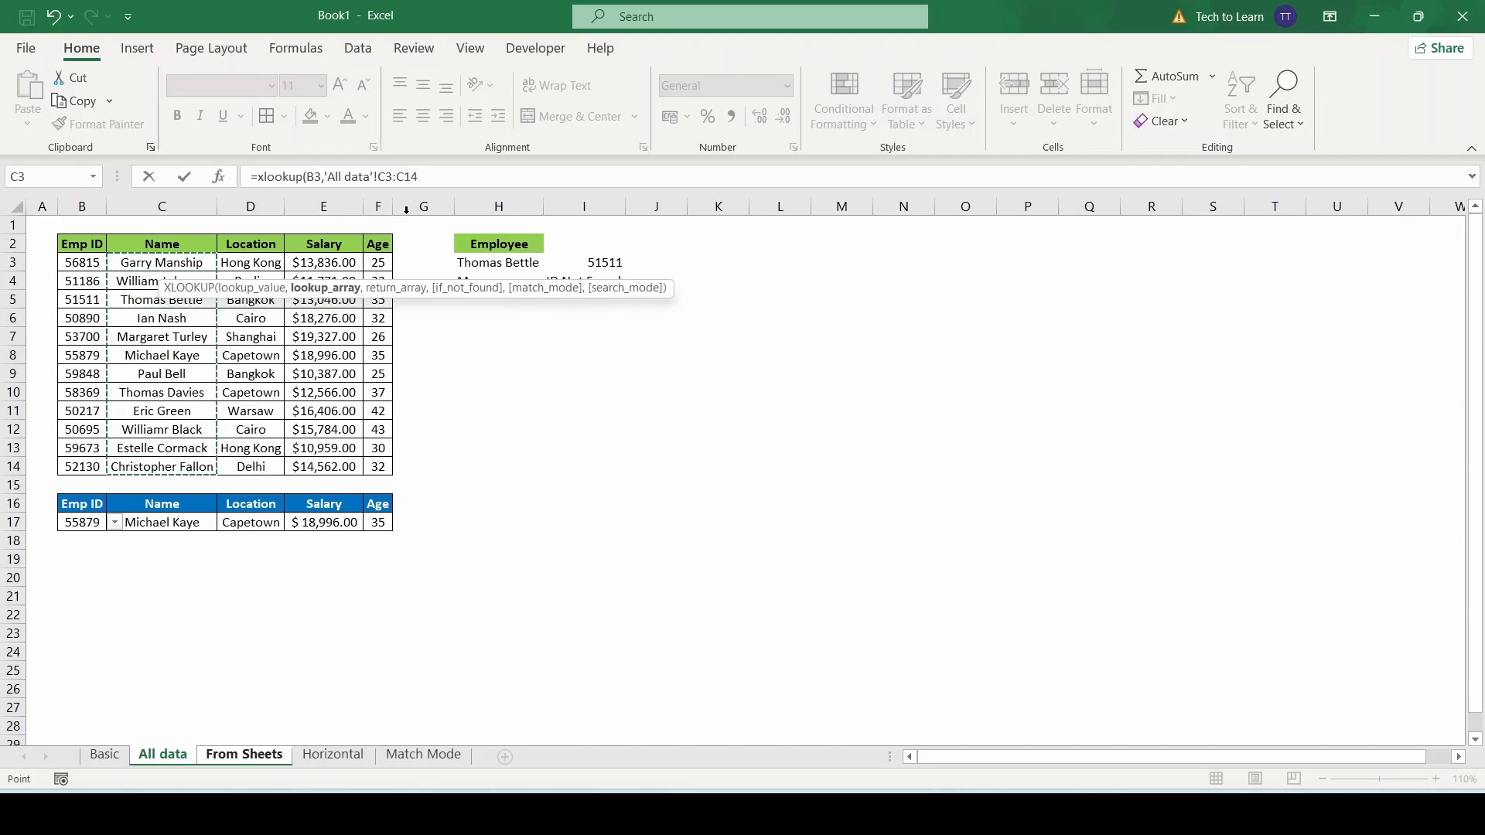
click(437, 176)
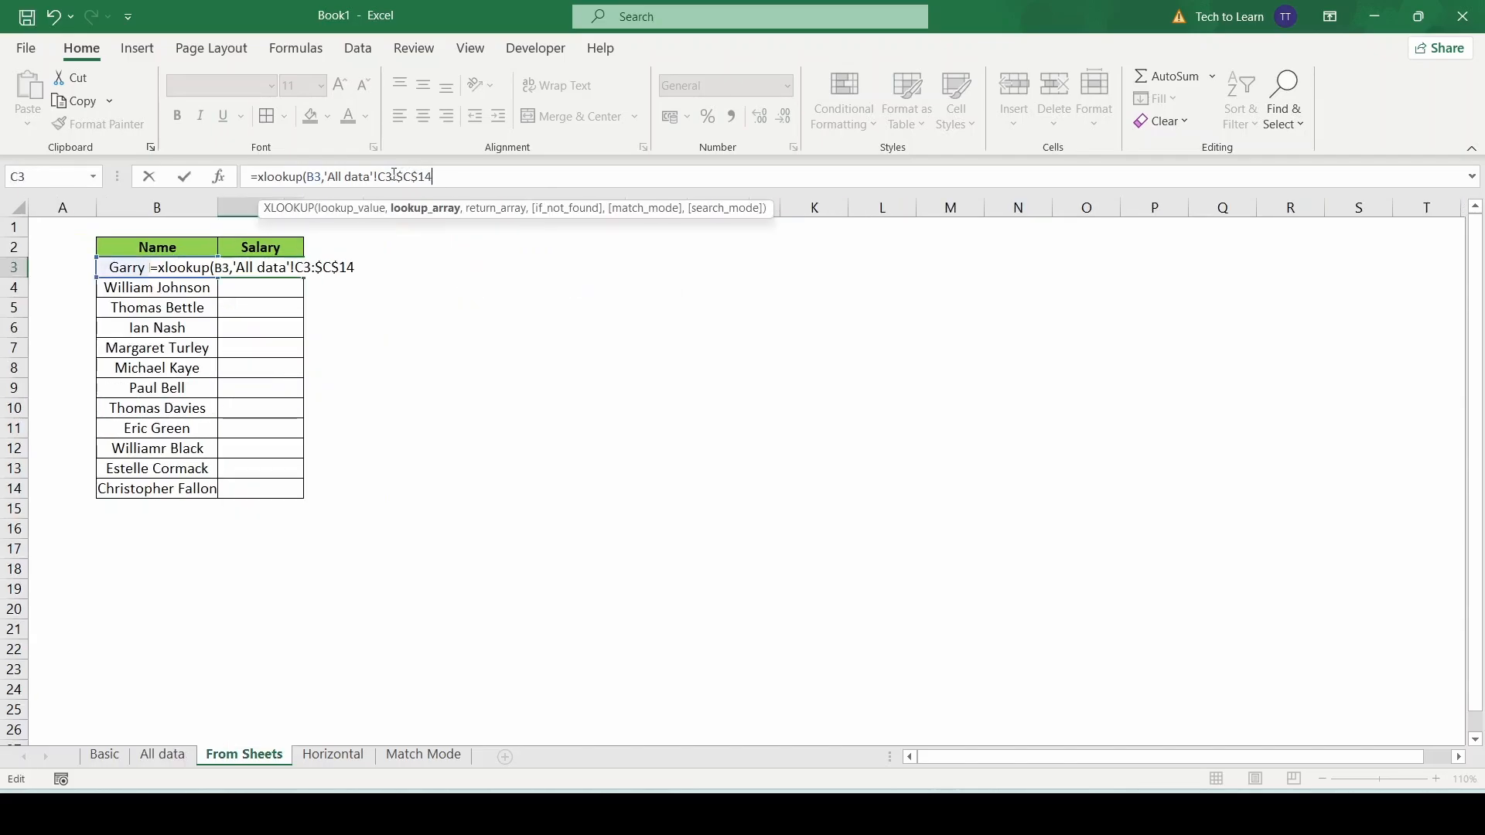
key(F4)
click(450, 176)
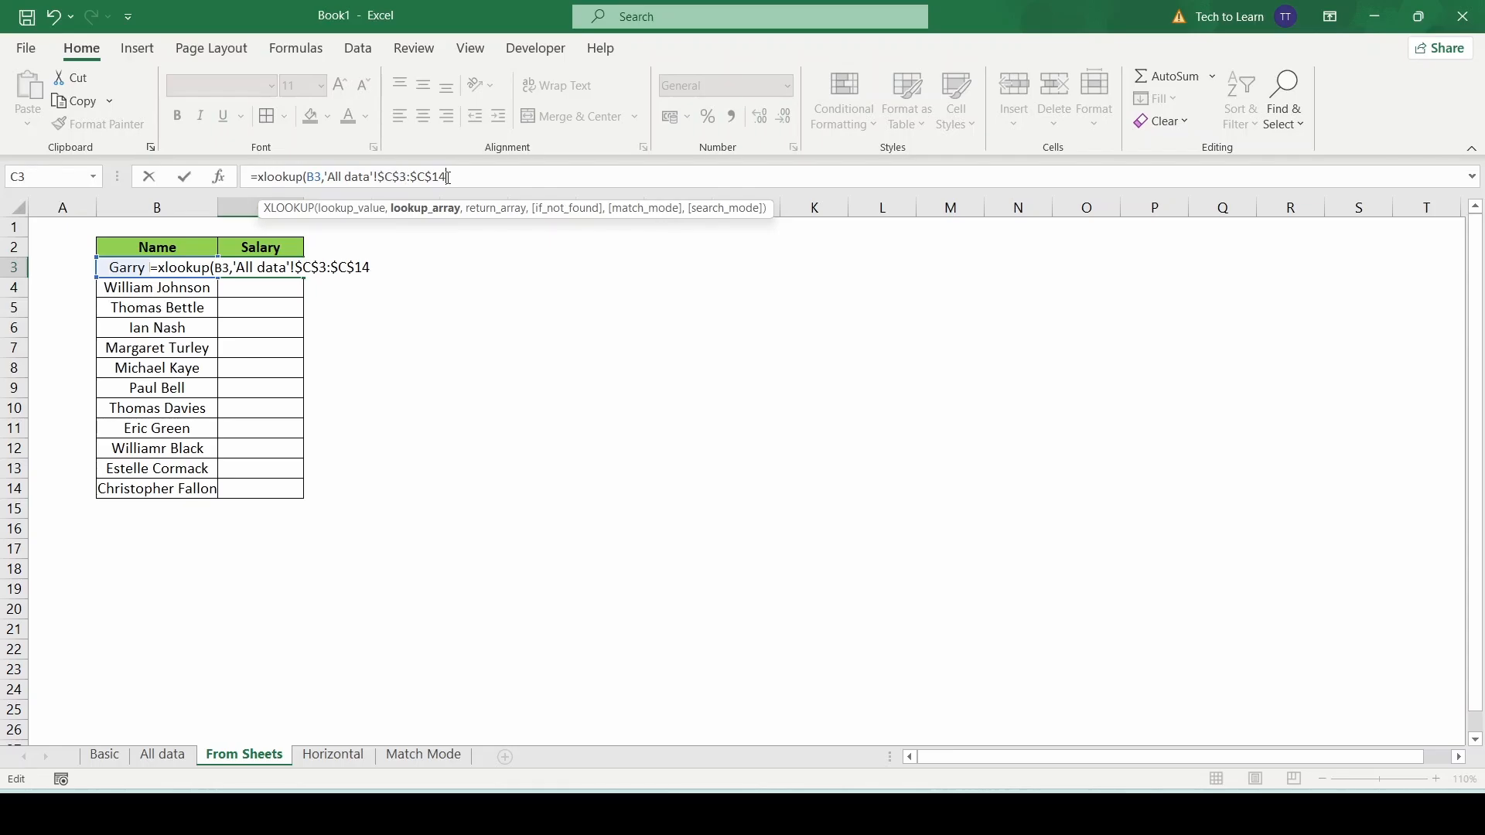
text(,)
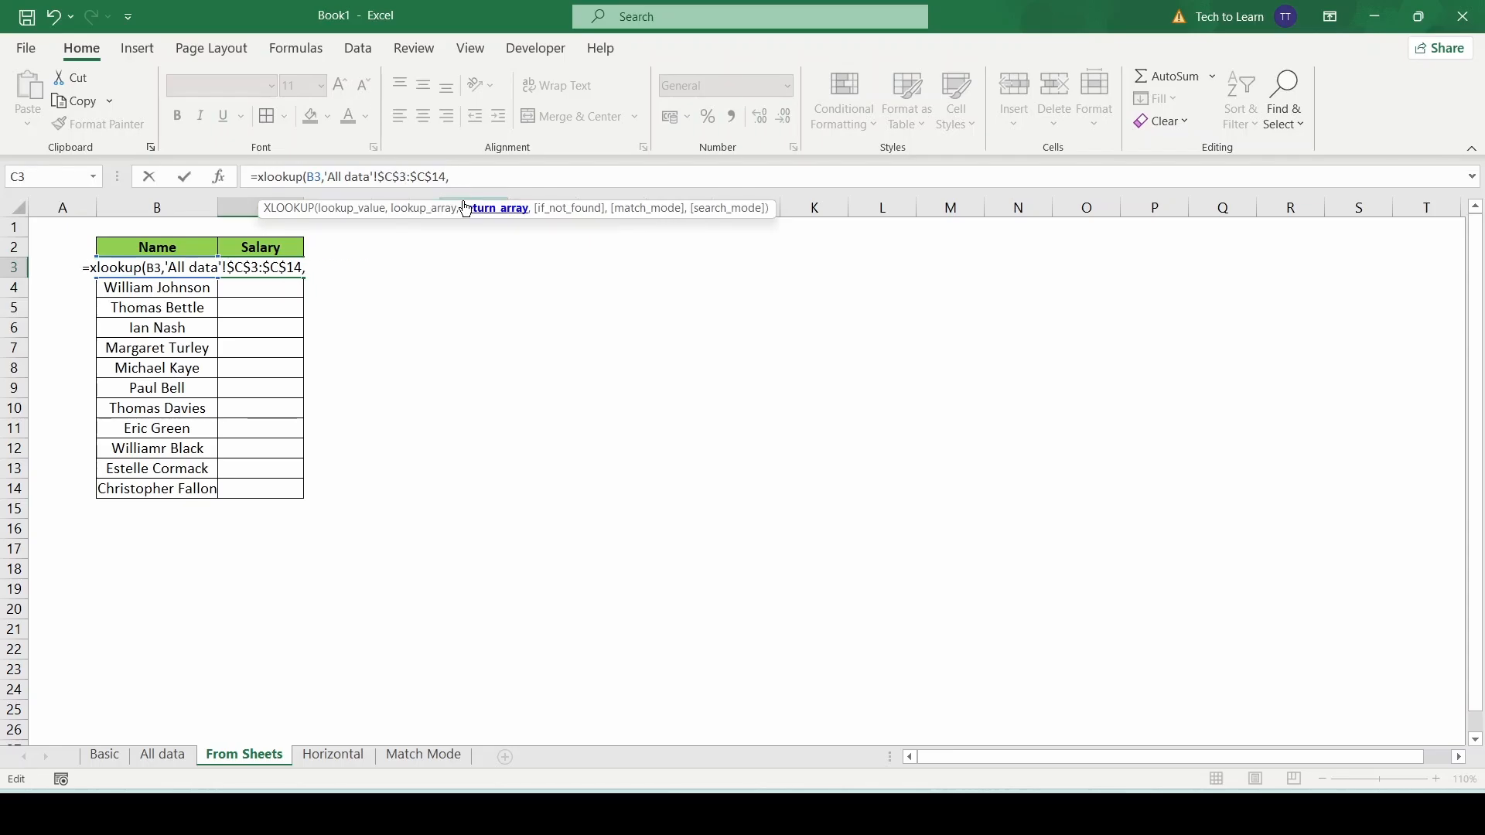
Finish the C3 formula with the Salary range 'All data'!$E$3:$E$14 as return array and copy it down to C14.
click(170, 761)
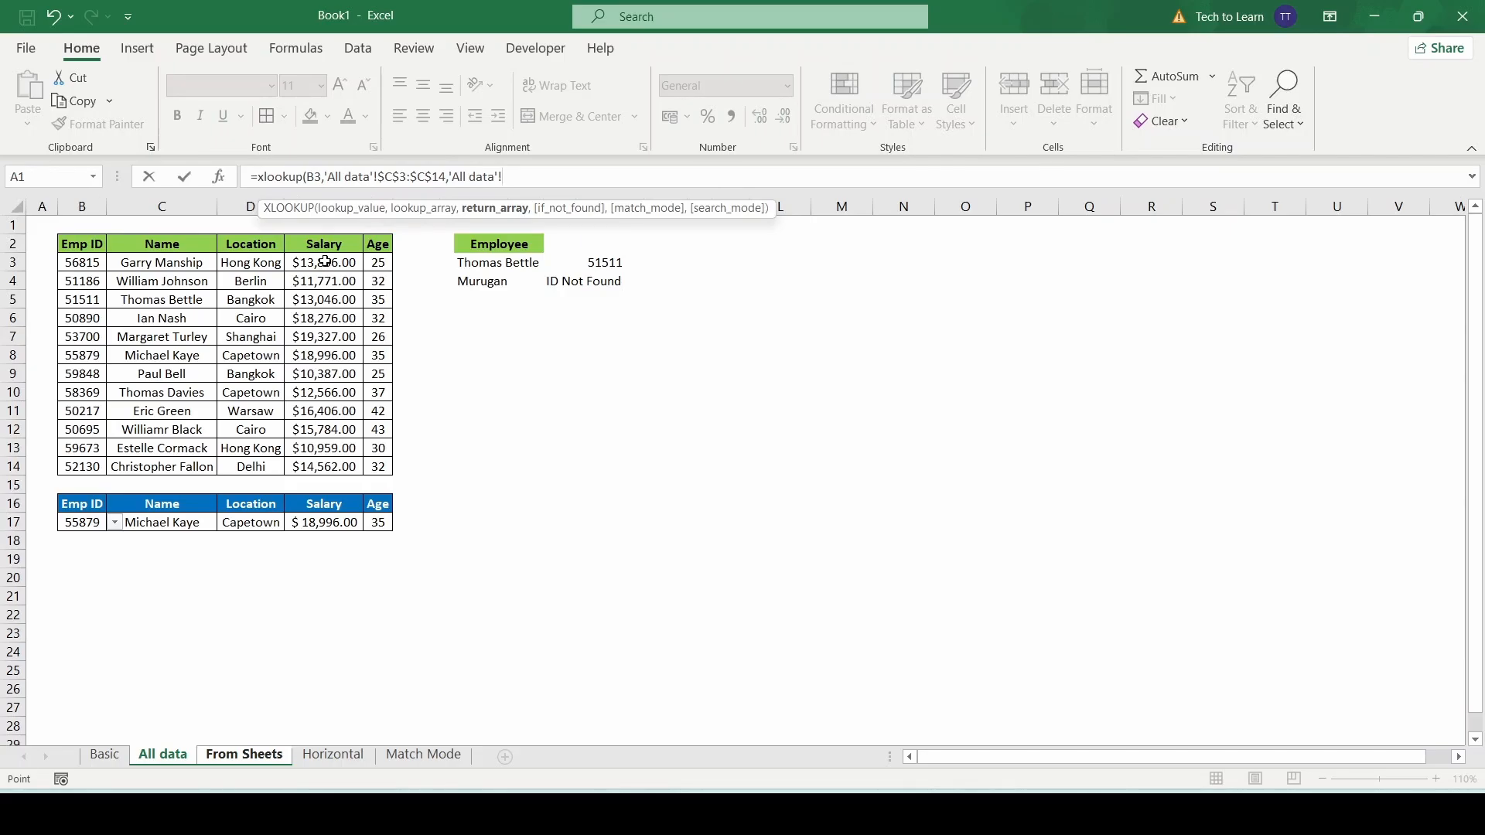
drag(325, 262, 346, 466)
key(F4)
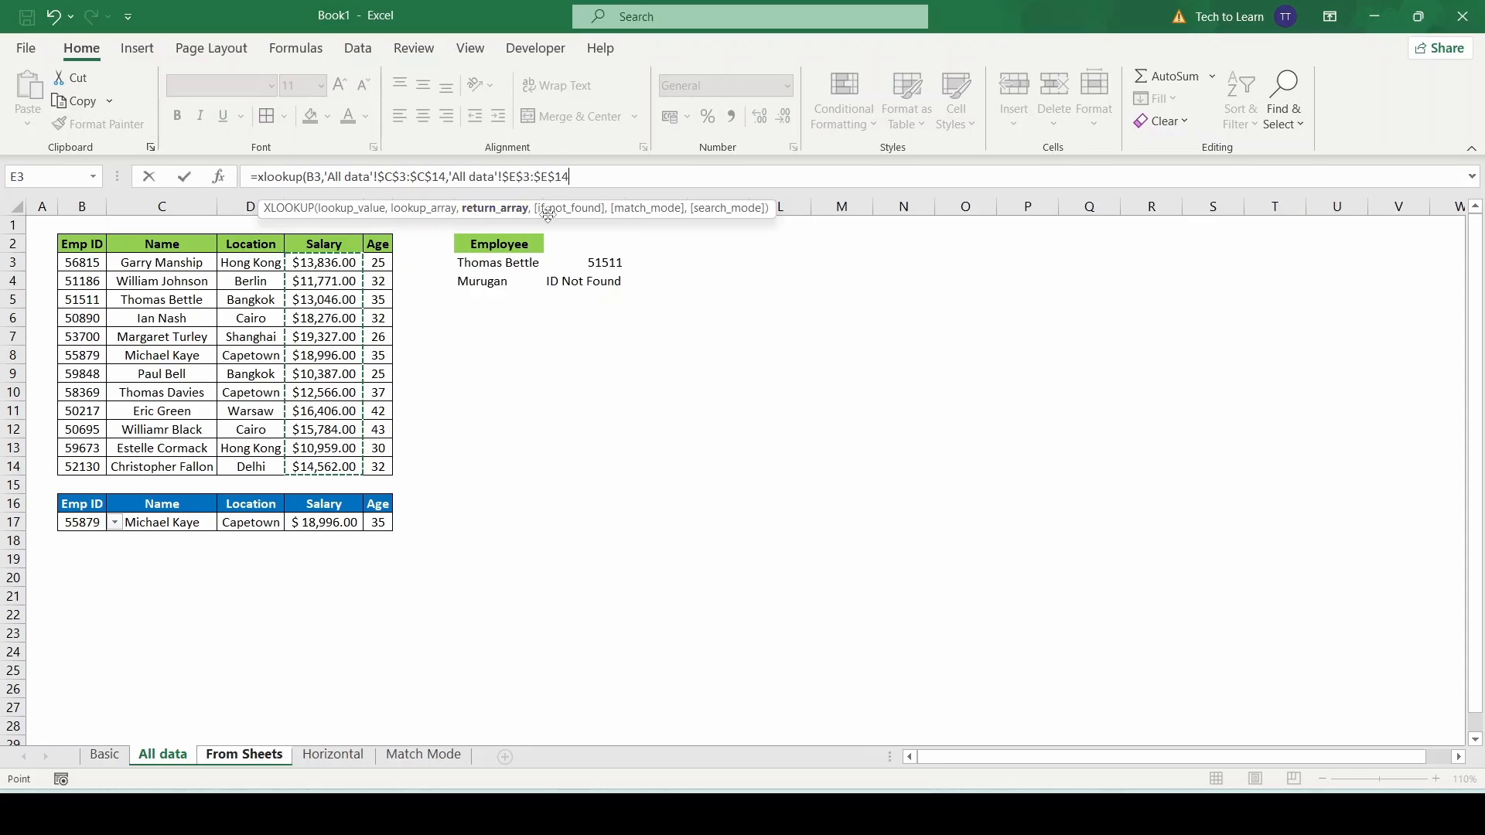
text())
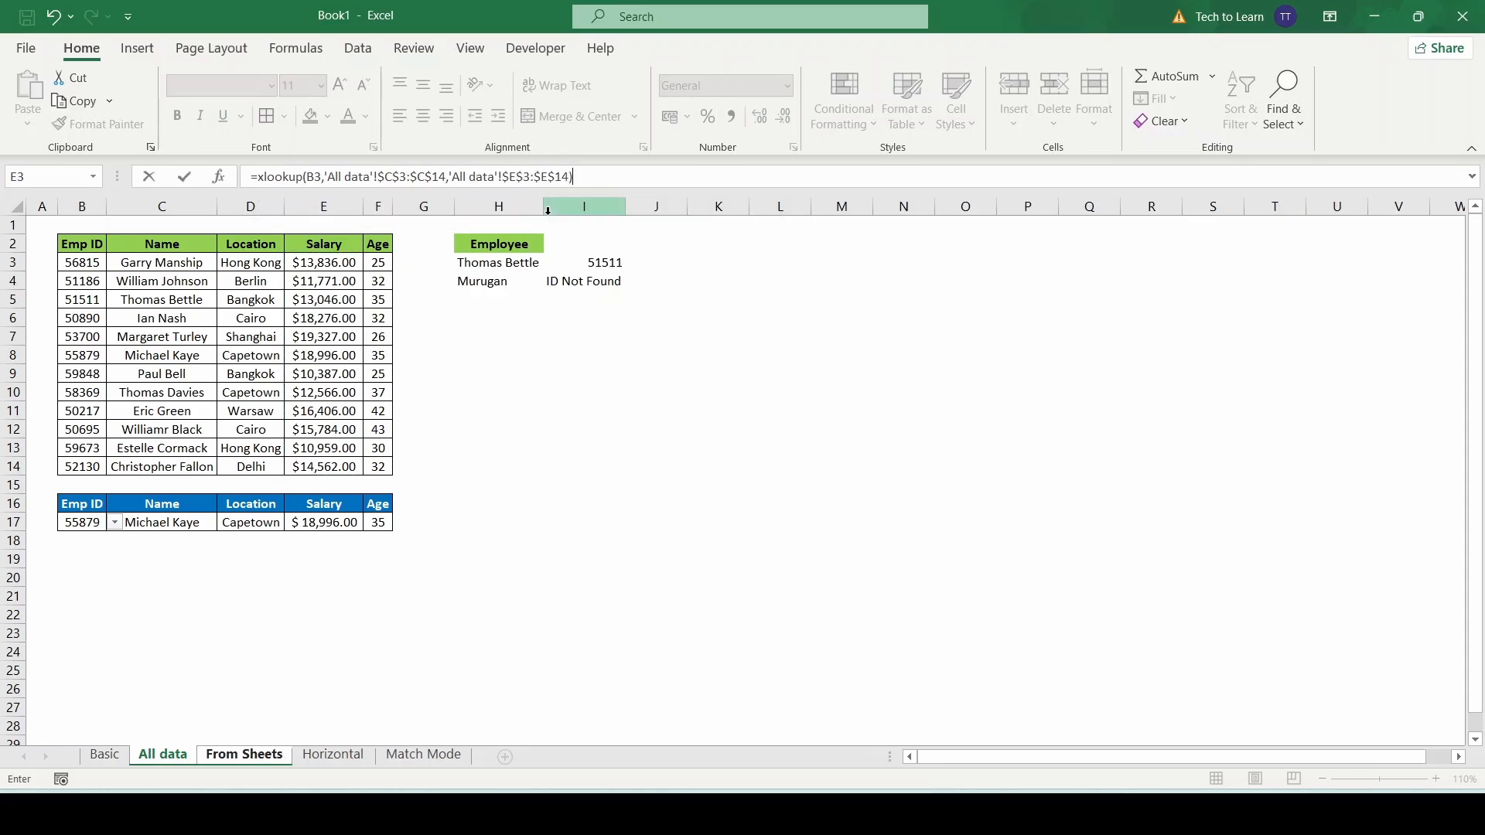
key(Return)
key(Up)
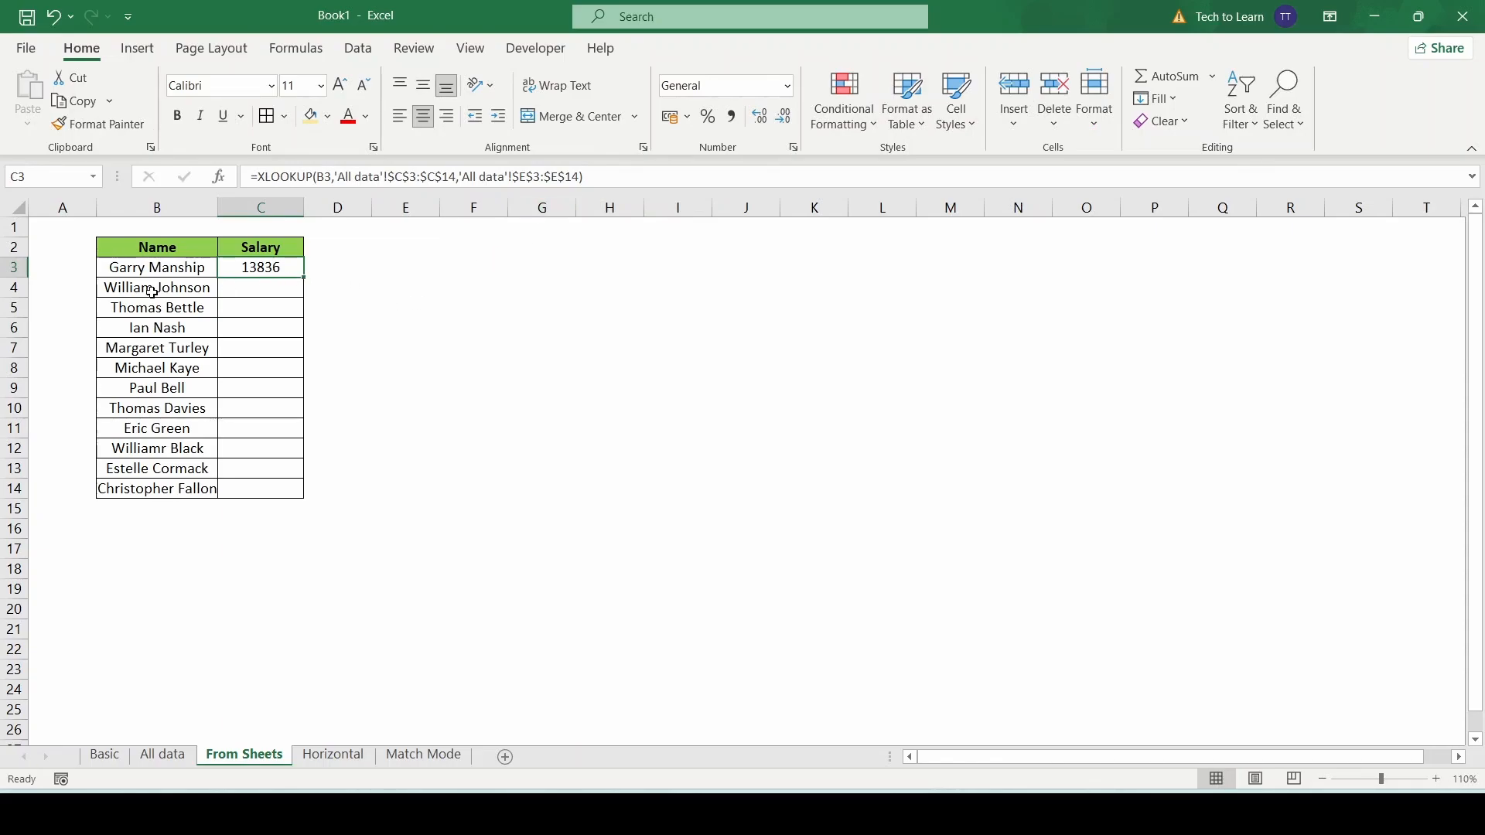
drag(305, 280, 303, 495)
Format the salaries in C3:C14 as English (United States) dollar accounting and fit columns C and B to their contents.
click(277, 270)
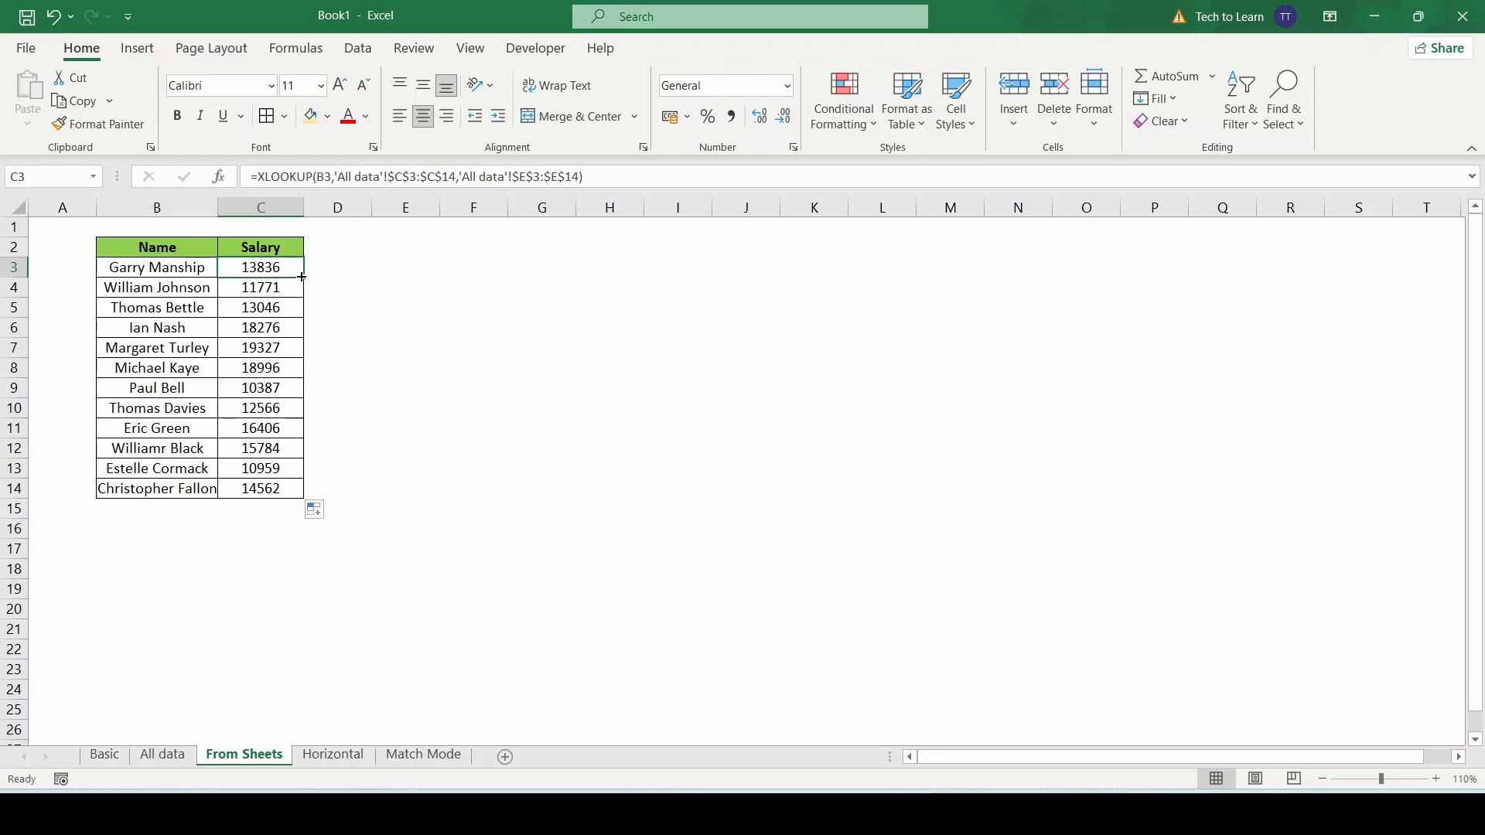
click(686, 122)
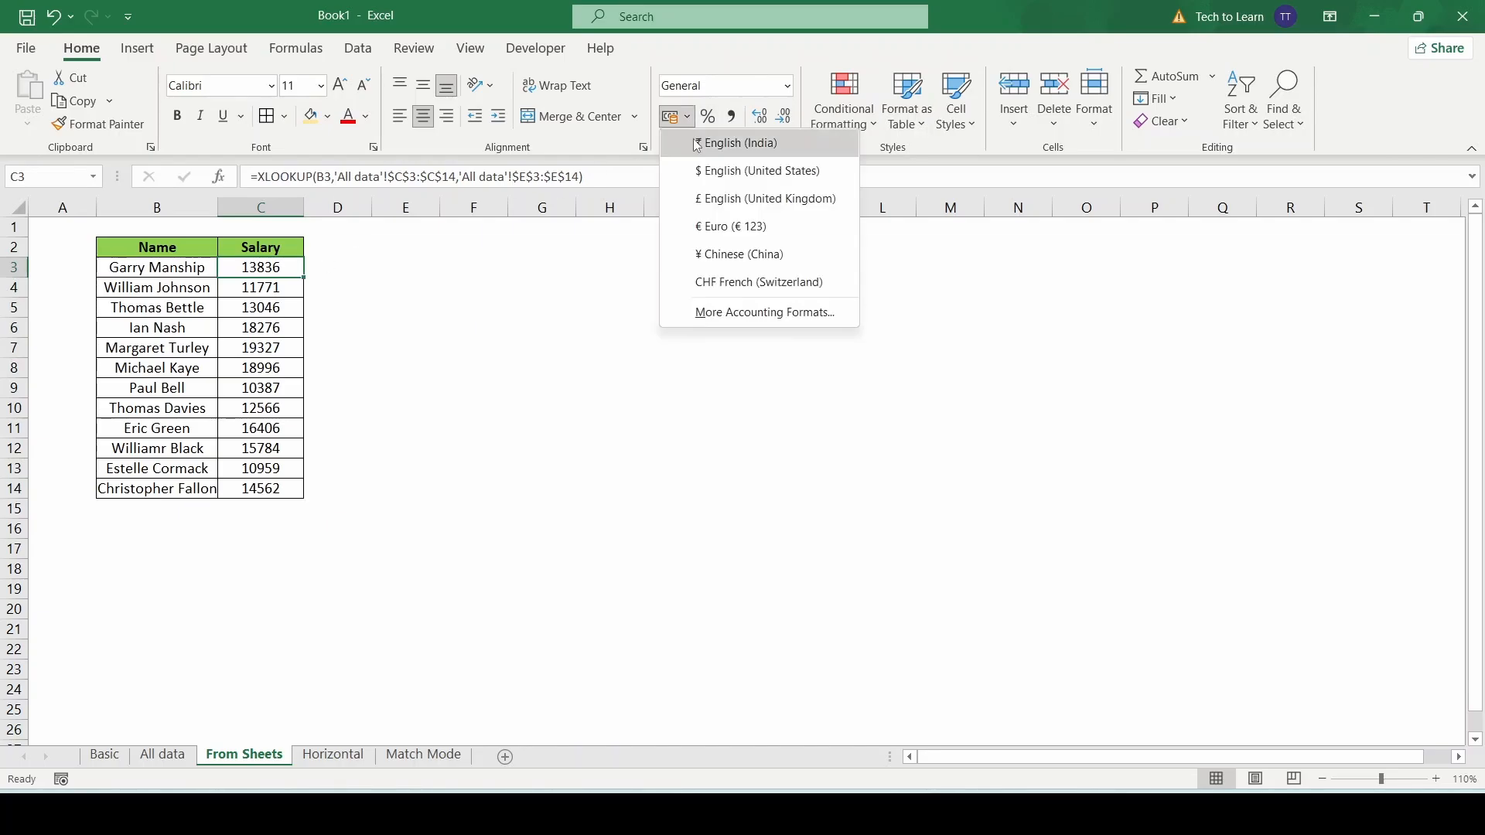
click(723, 171)
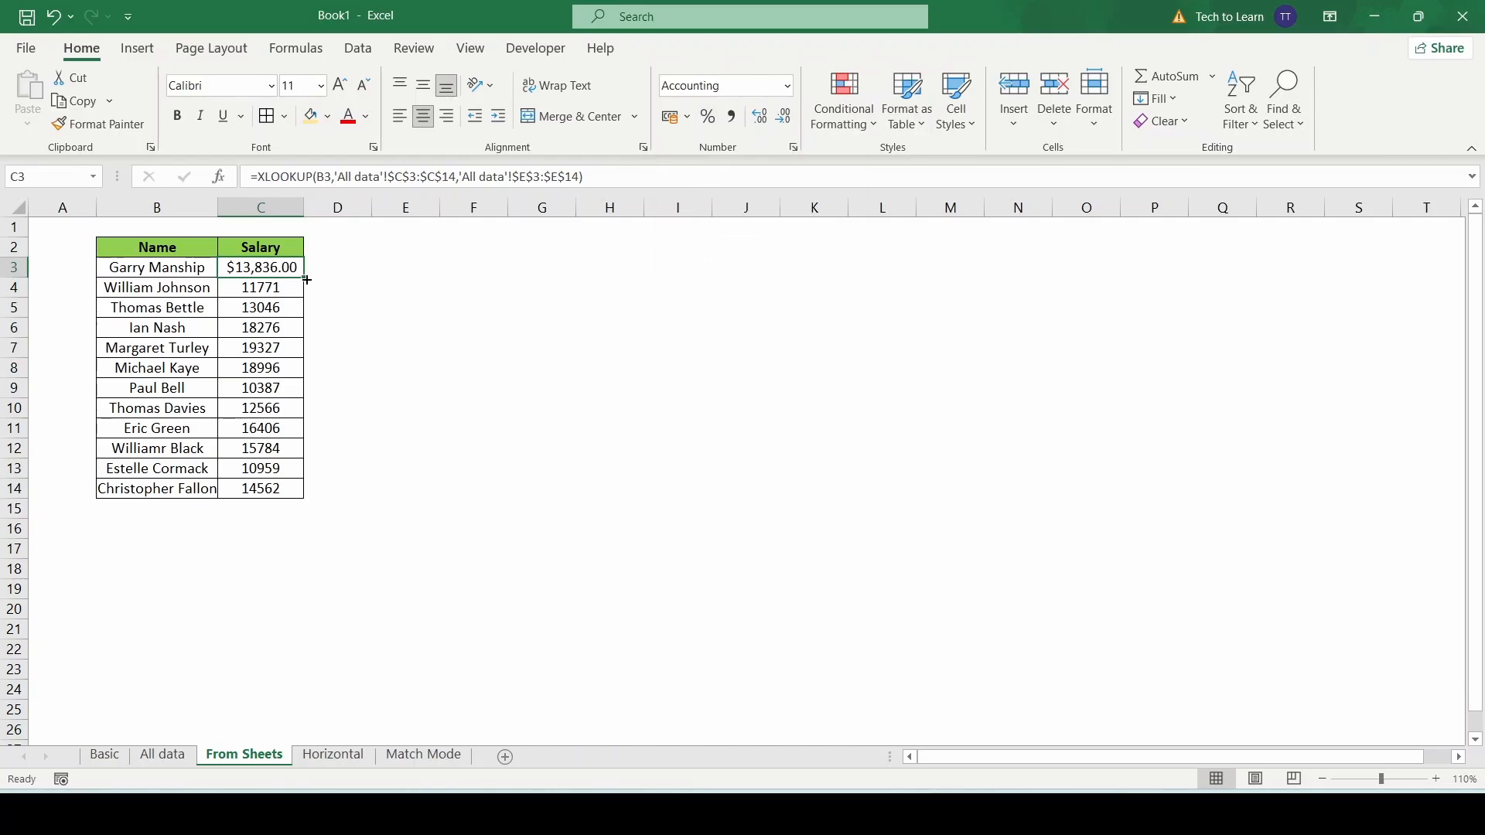
drag(304, 278, 304, 498)
click(274, 389)
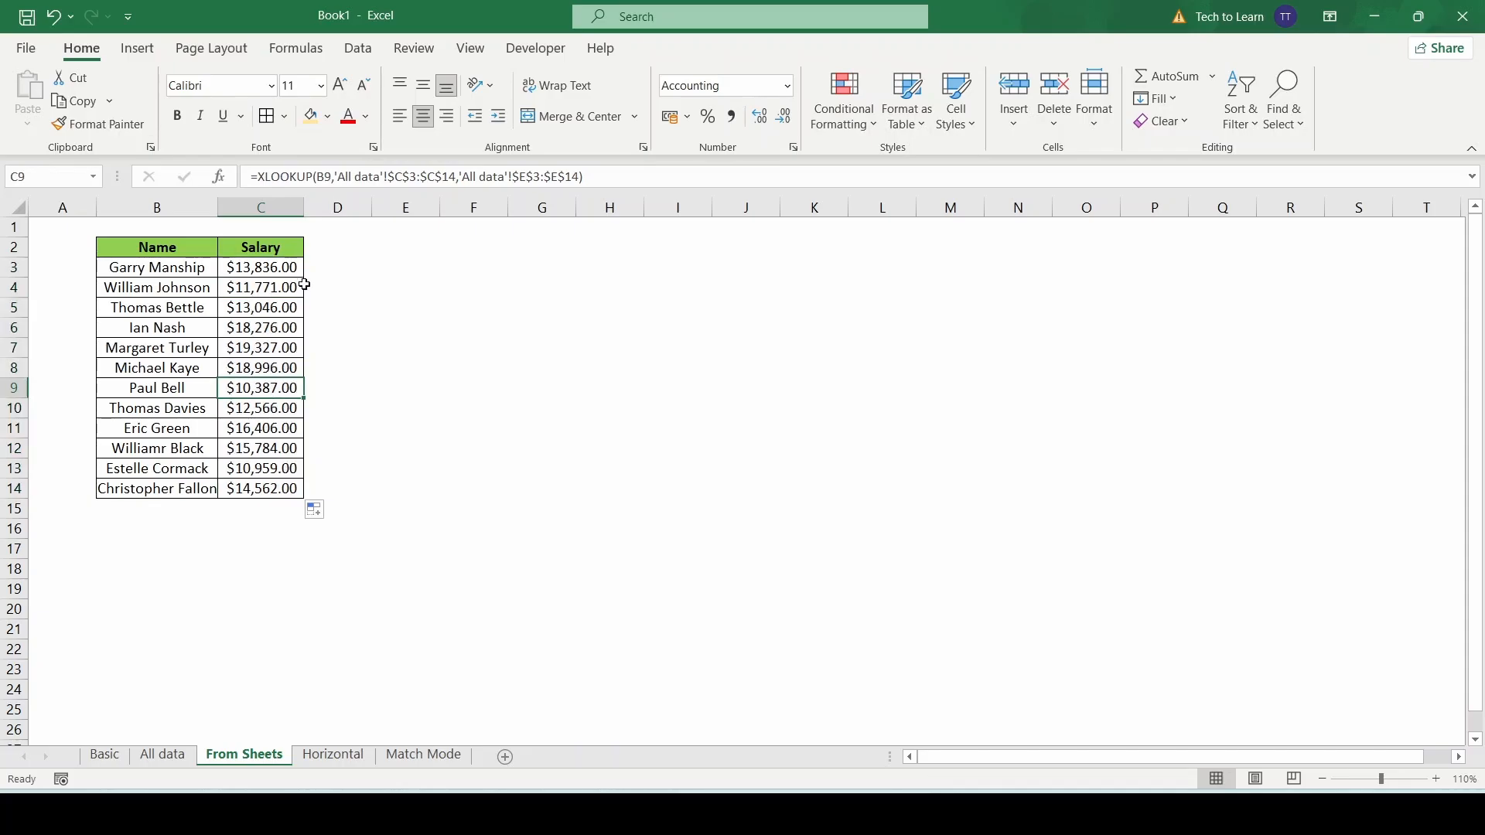
double_click(304, 206)
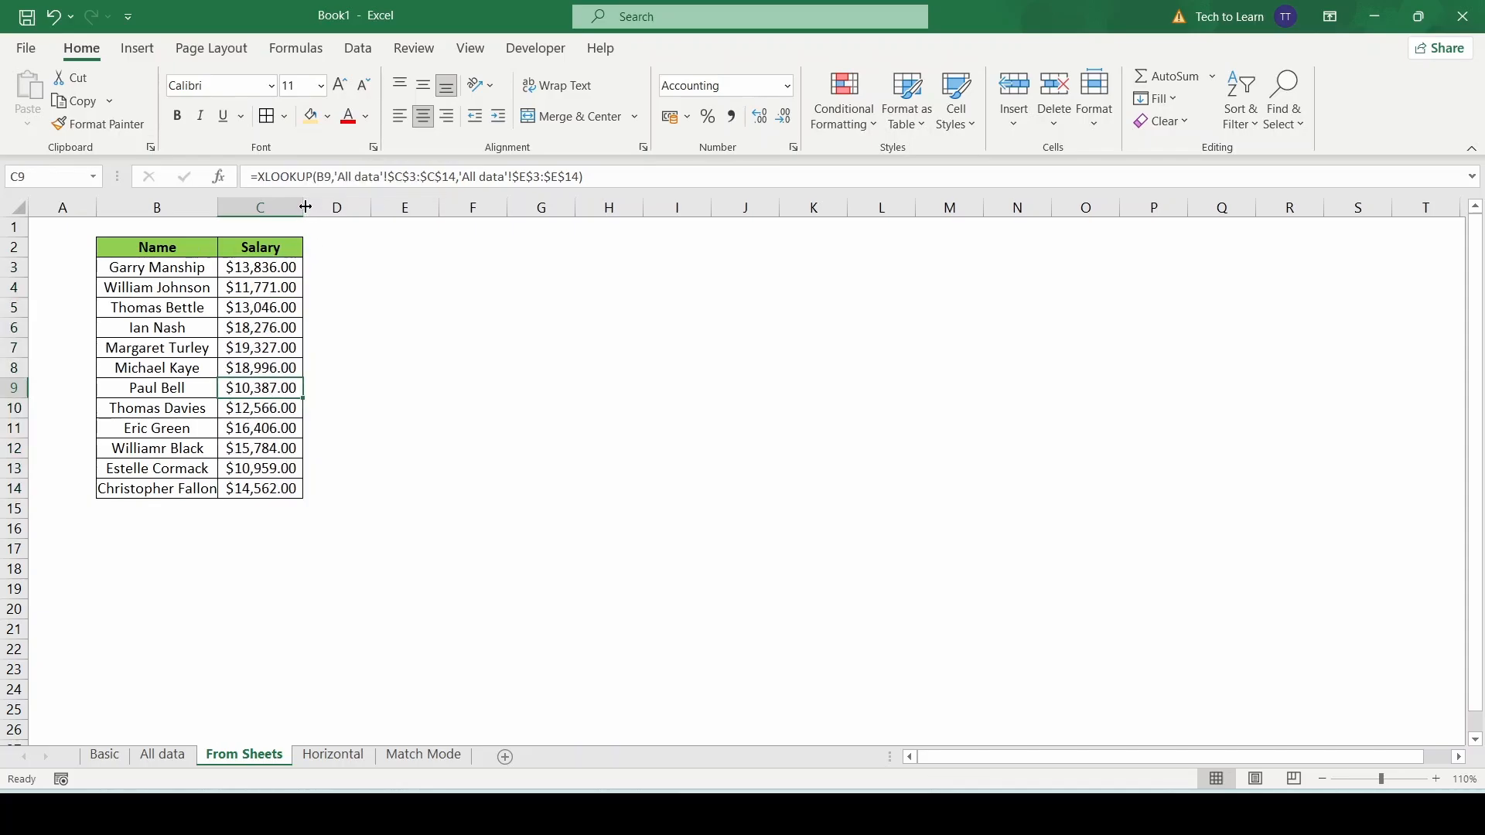
double_click(218, 208)
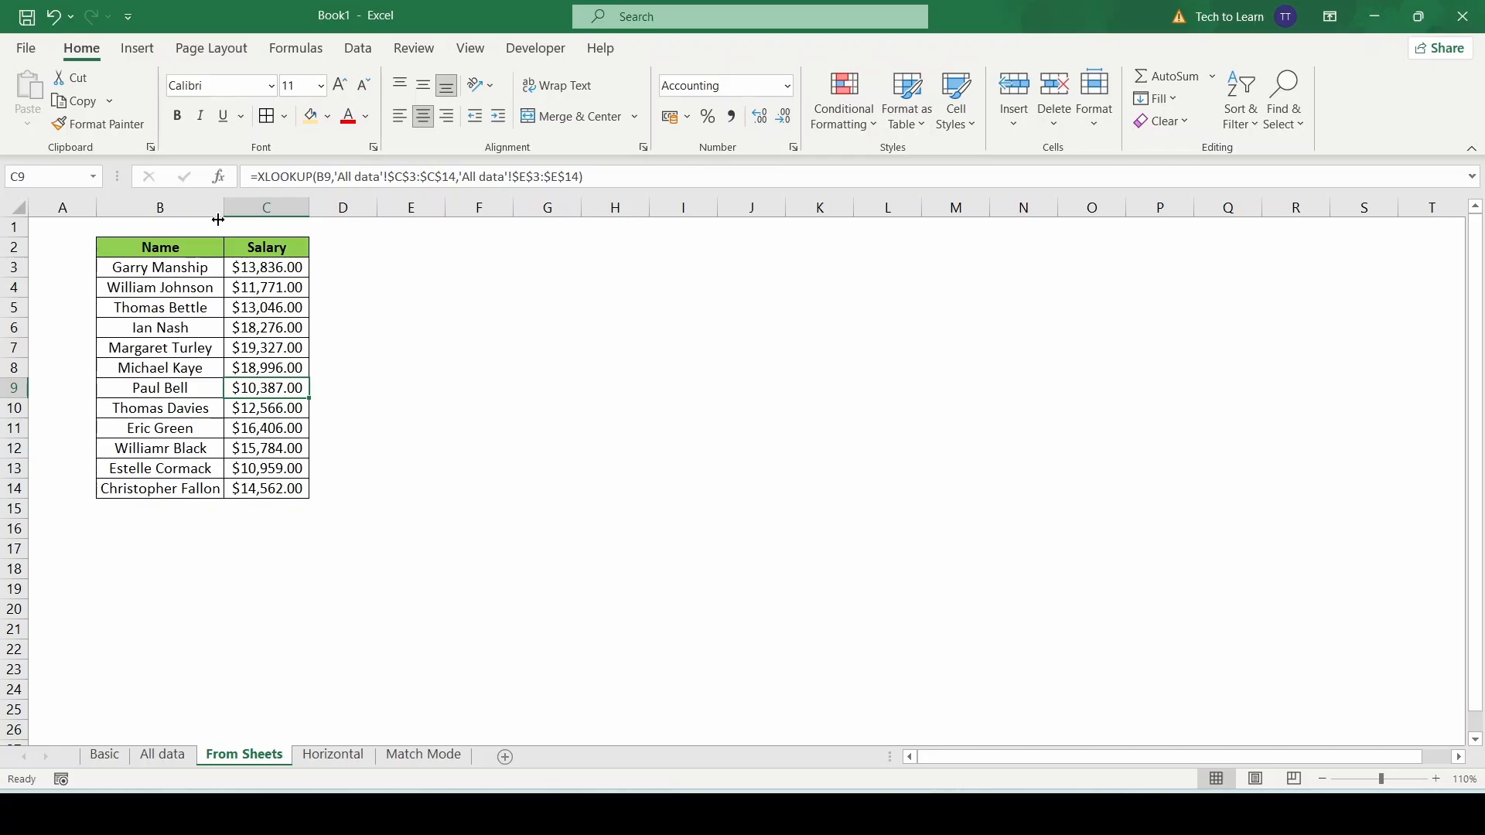
On the Horizontal sheet, enter in B9 the employee name that is listed in D2.
click(329, 758)
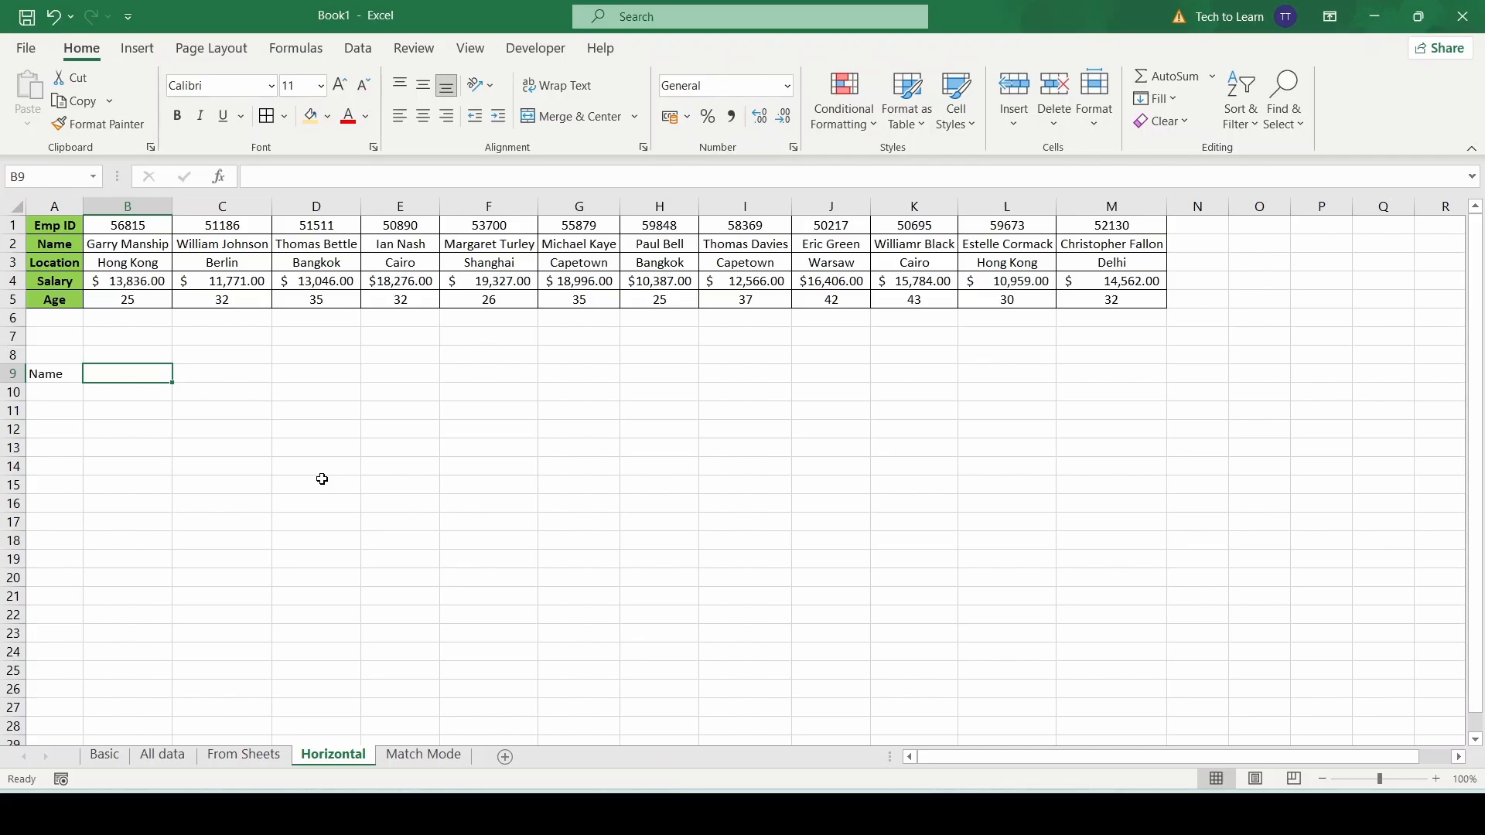
key(Left)
key(Right)
text(Thom)
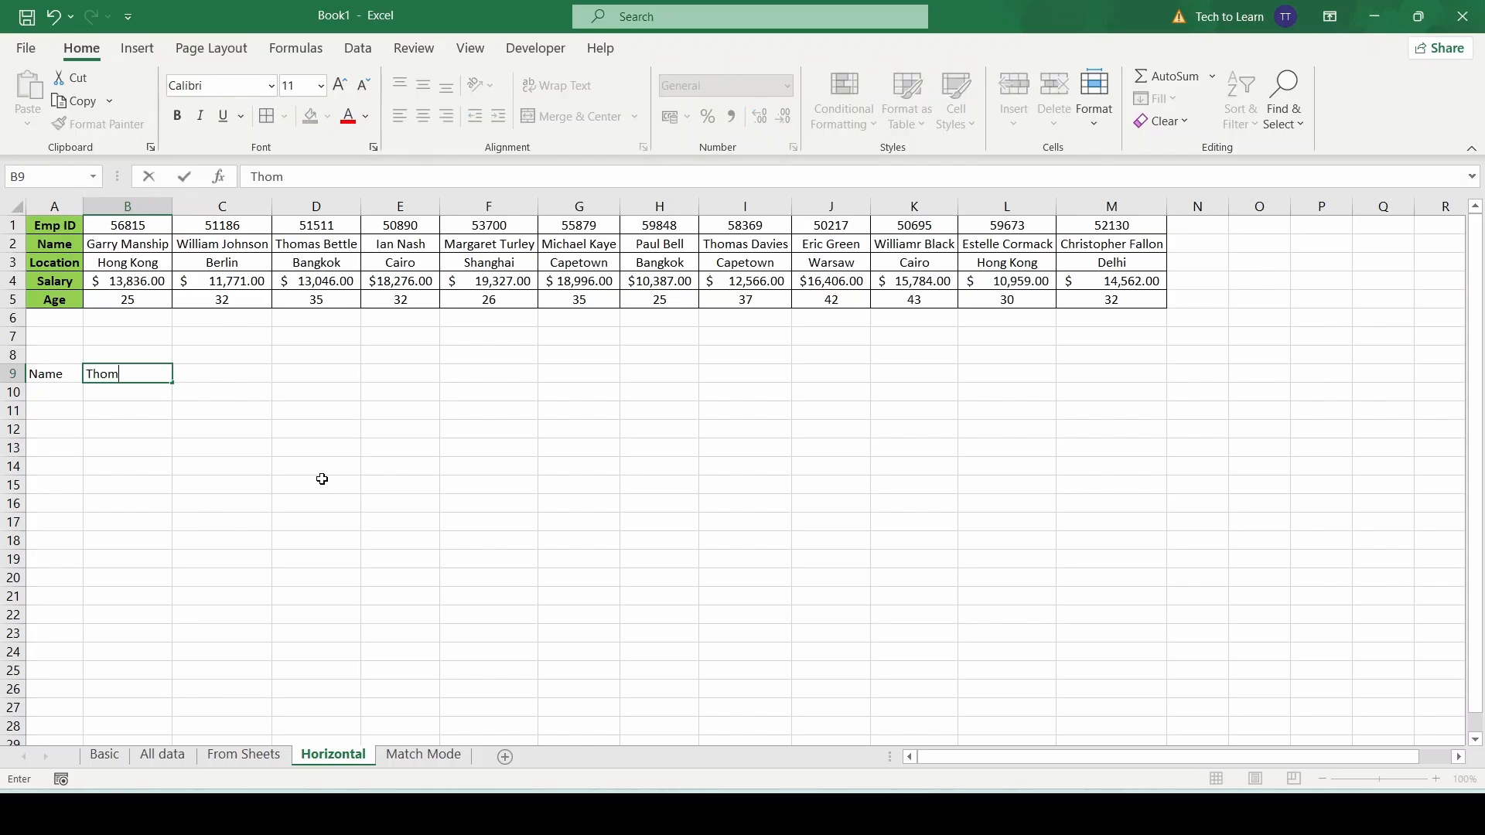
text(as Bettle)
key(Return)
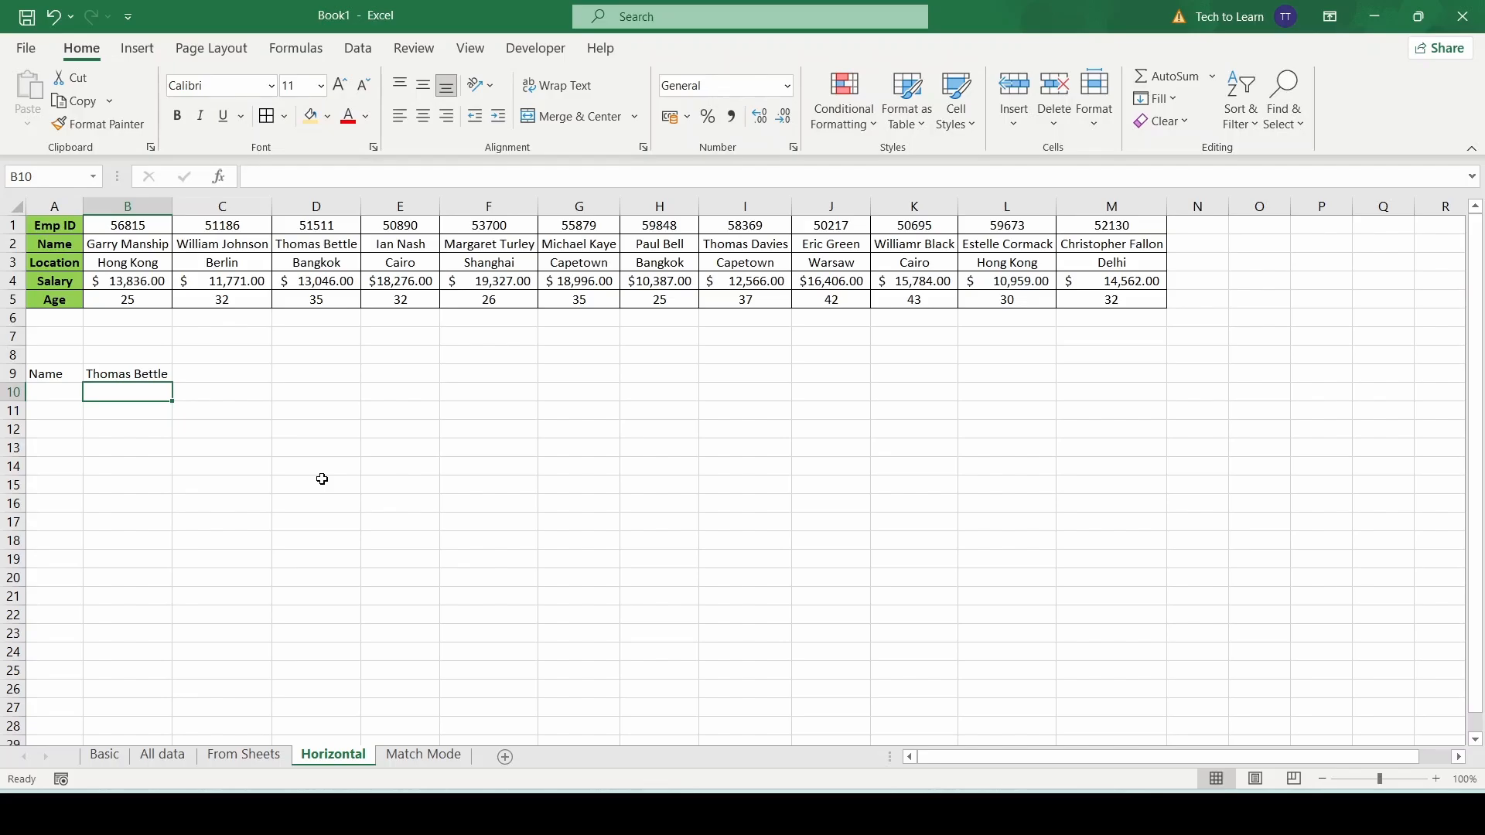
Start an XLOOKUP in B10 with B9 as lookup value and the Name row $B$2:$M$2 as lookup array.
text(=xloo)
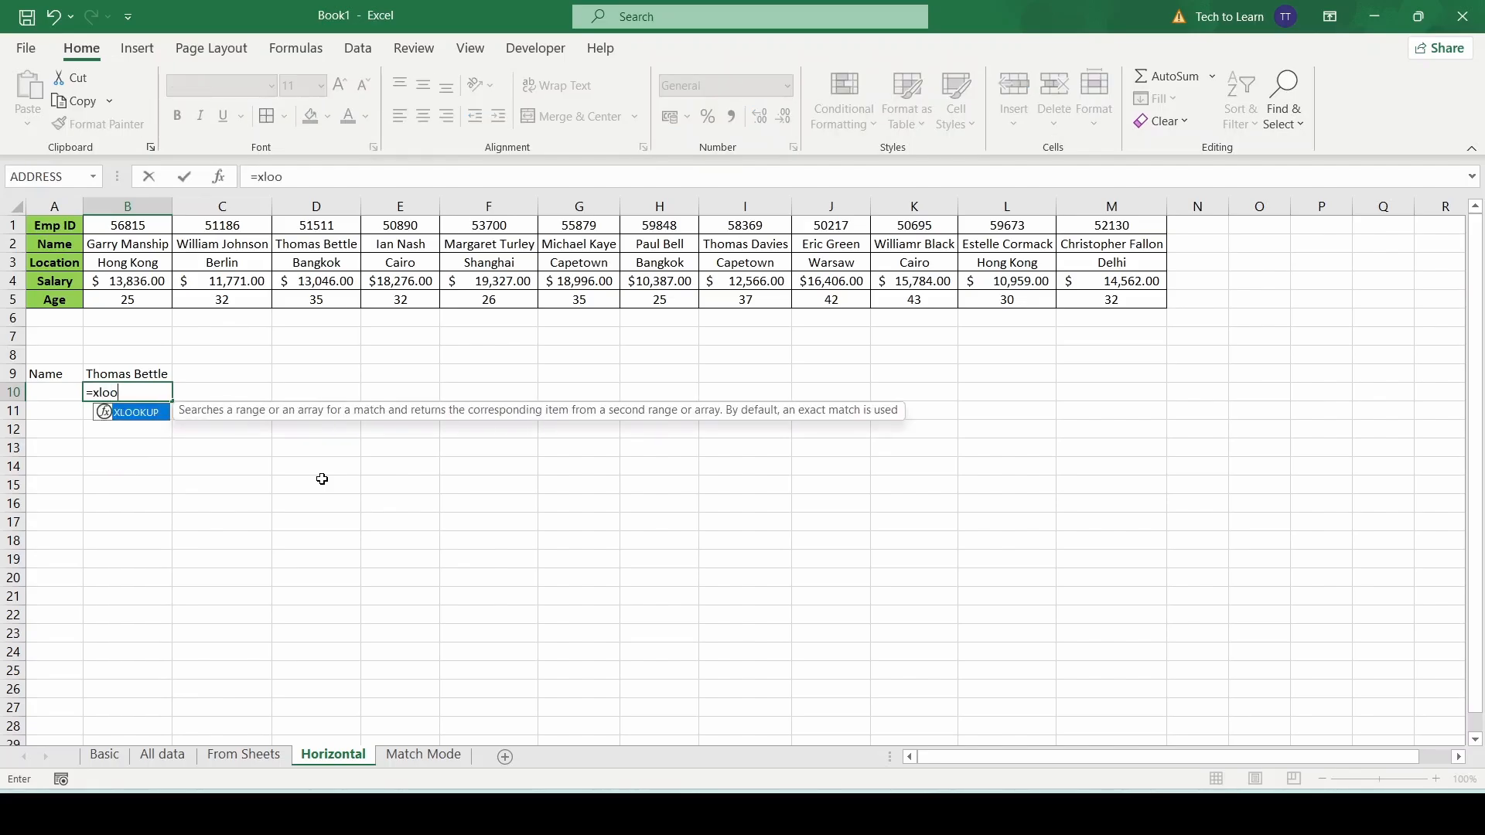
text(kup()
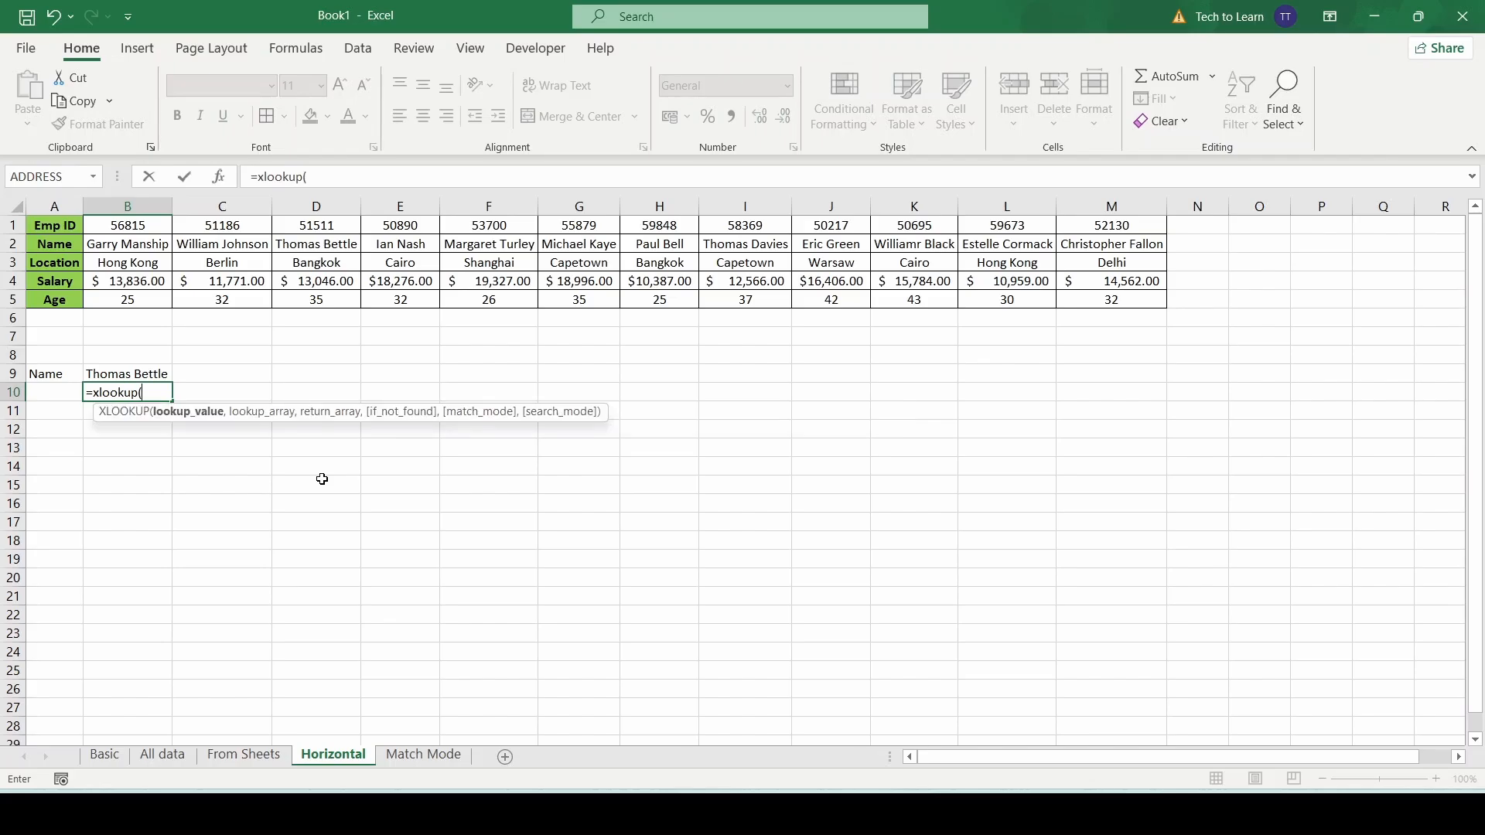
click(144, 371)
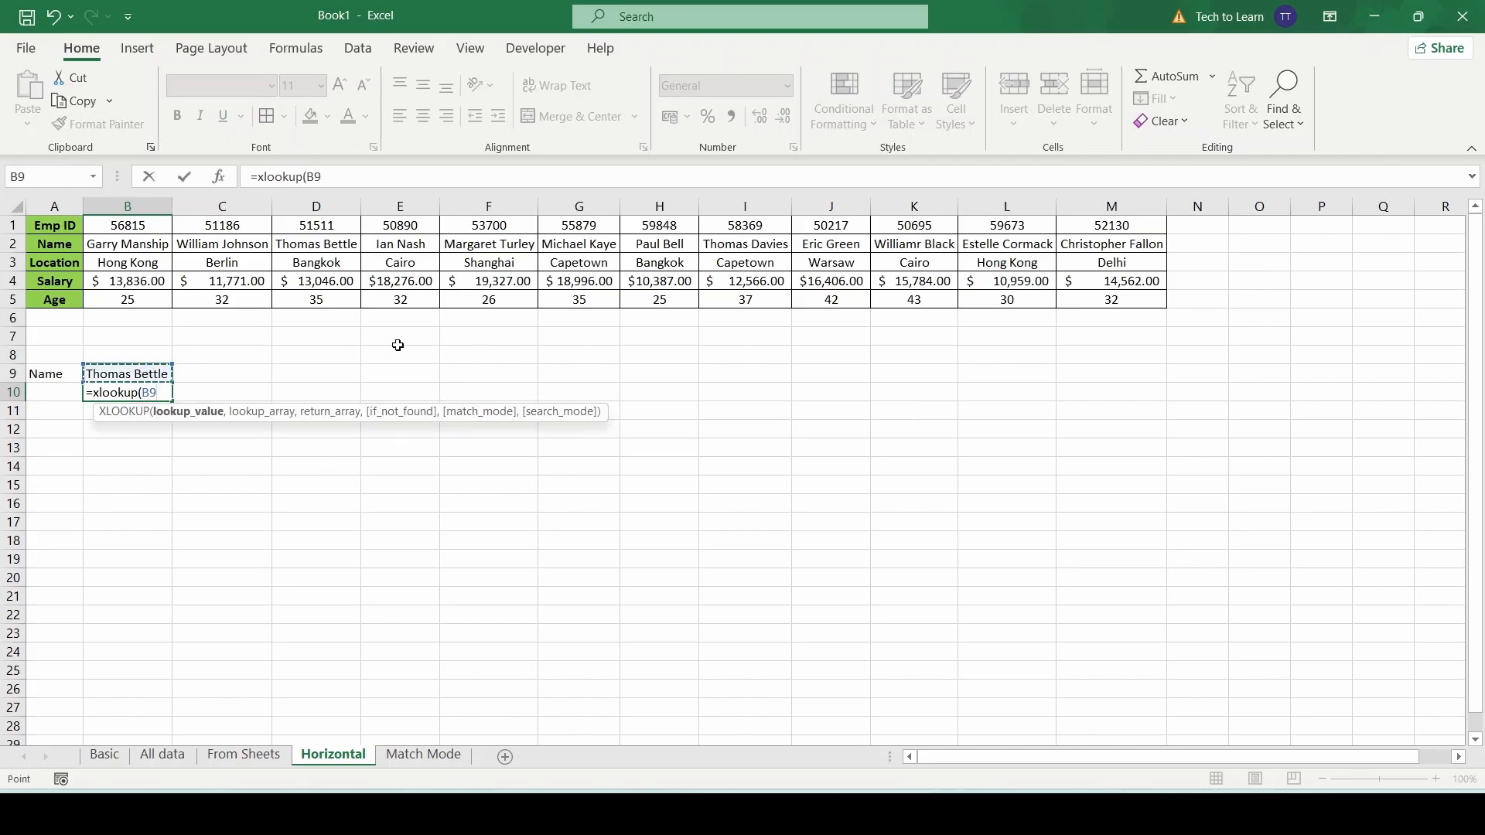
text(,)
drag(116, 246, 1102, 246)
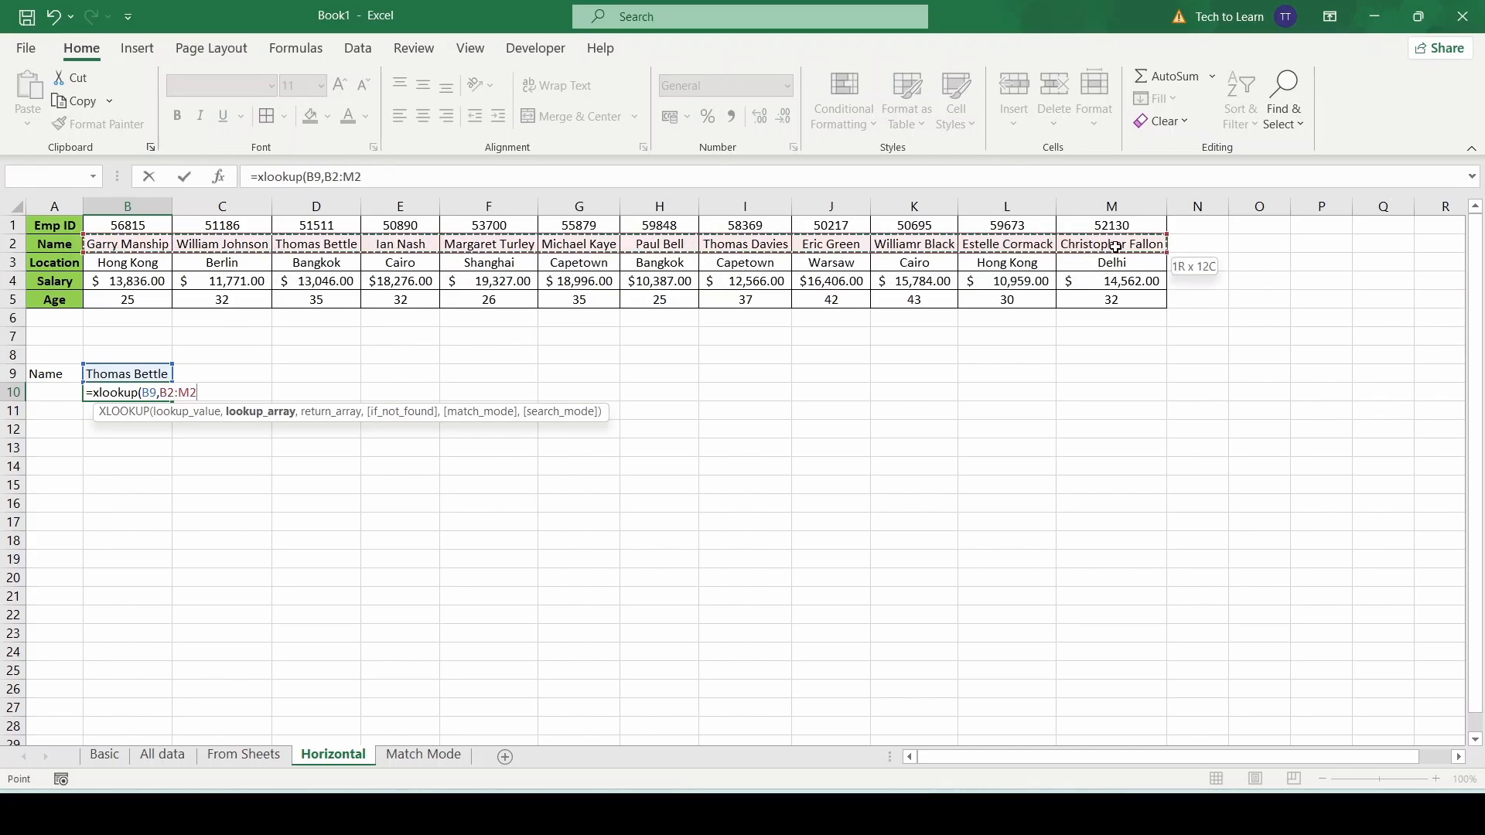
key(F4)
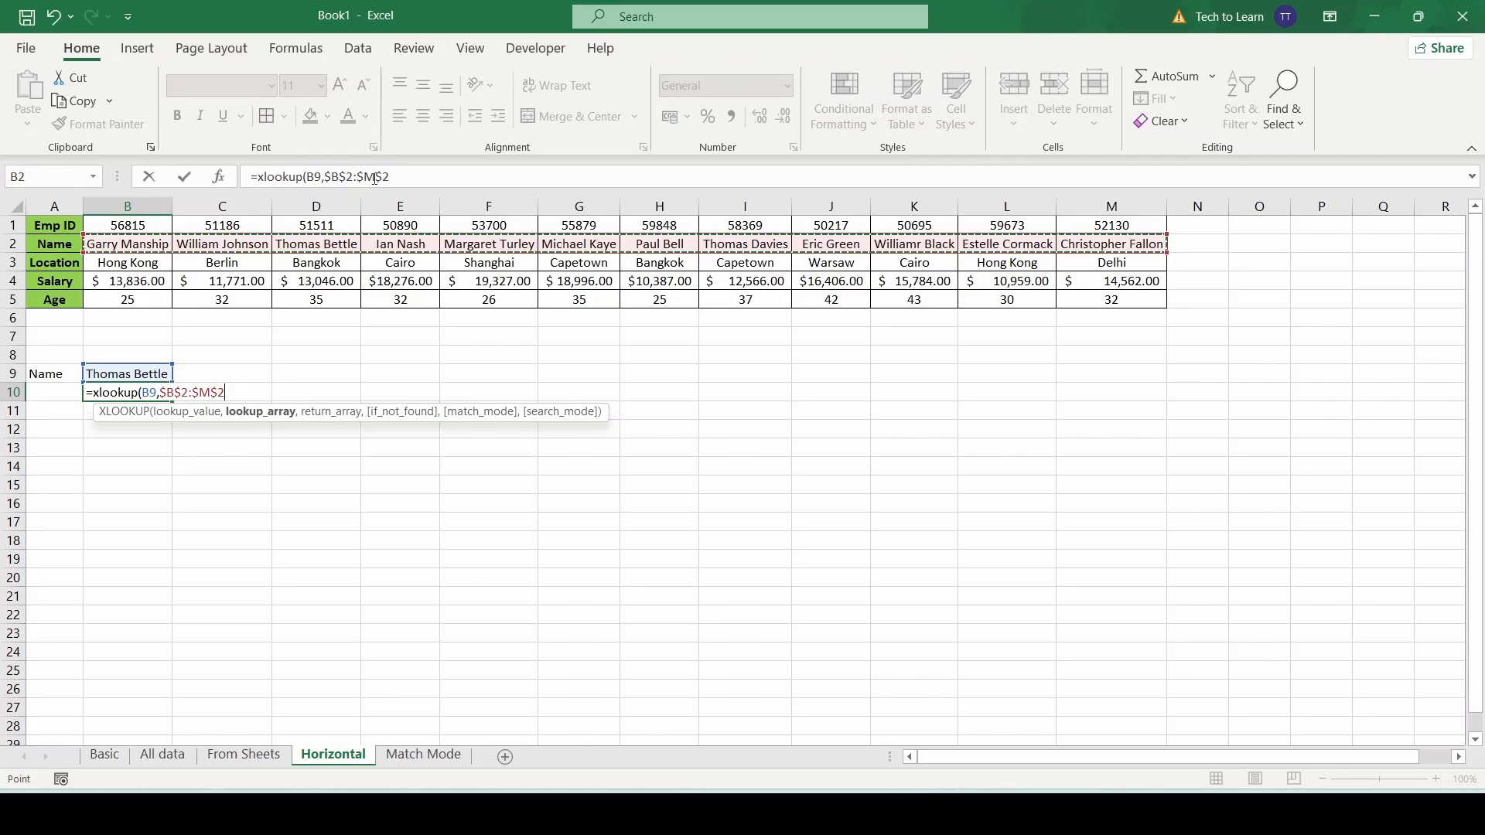
text(,)
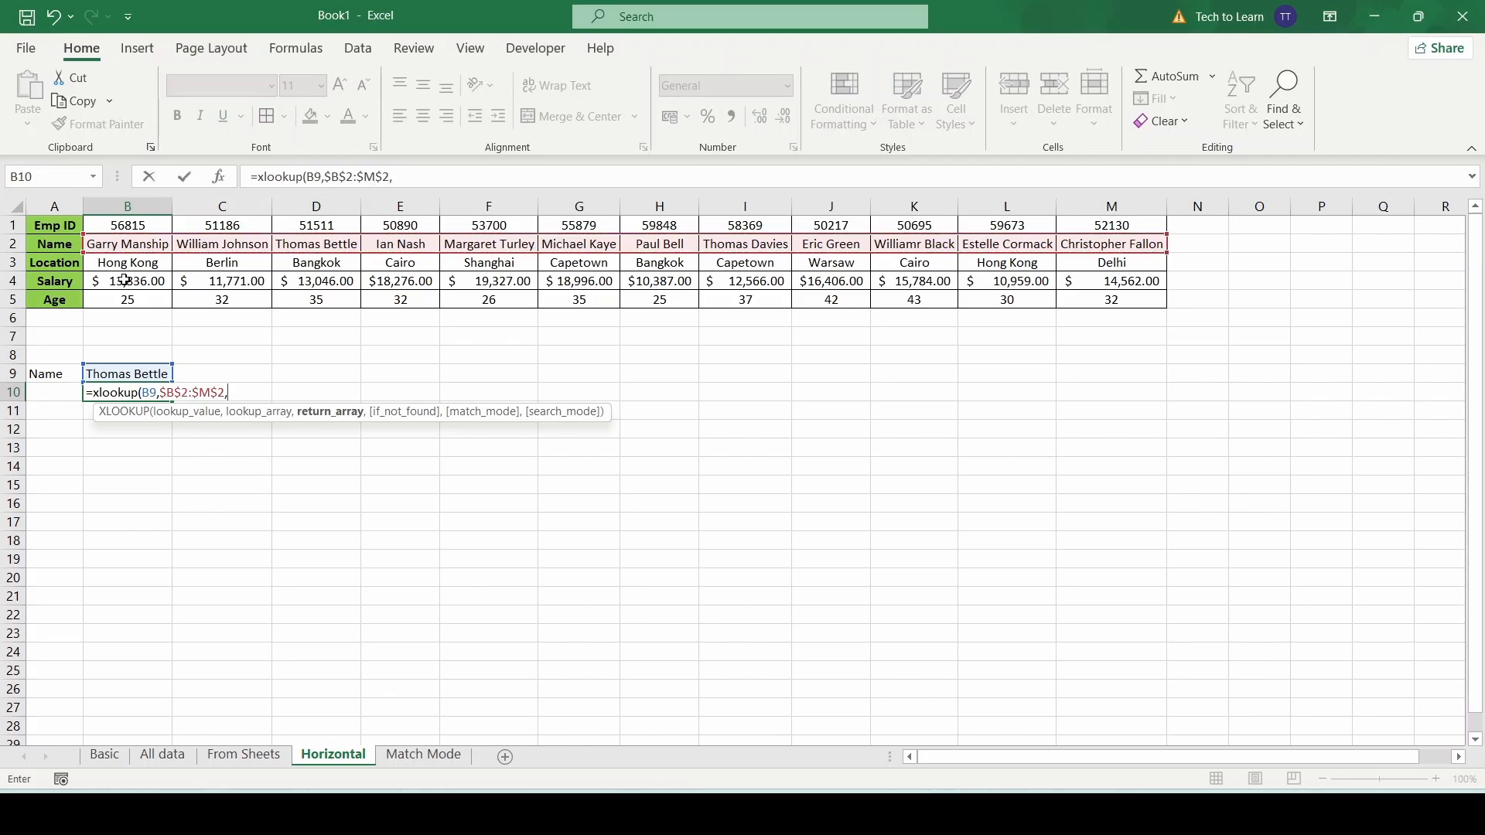
Finish the B10 formula with the Salary and Age rows $B$4:$M$5 as the return array.
drag(124, 280, 1097, 297)
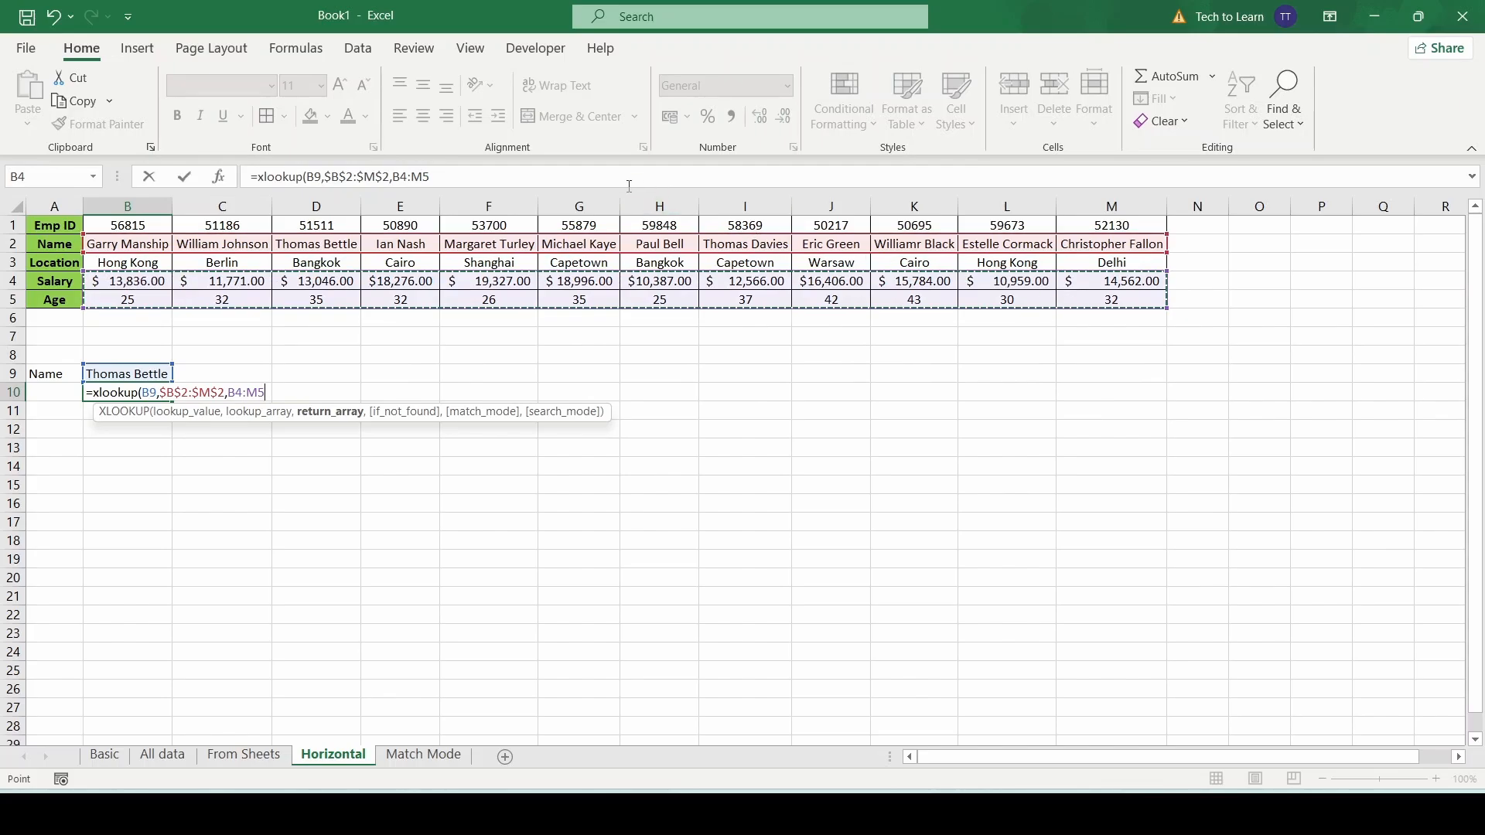
key(F4)
key(Return)
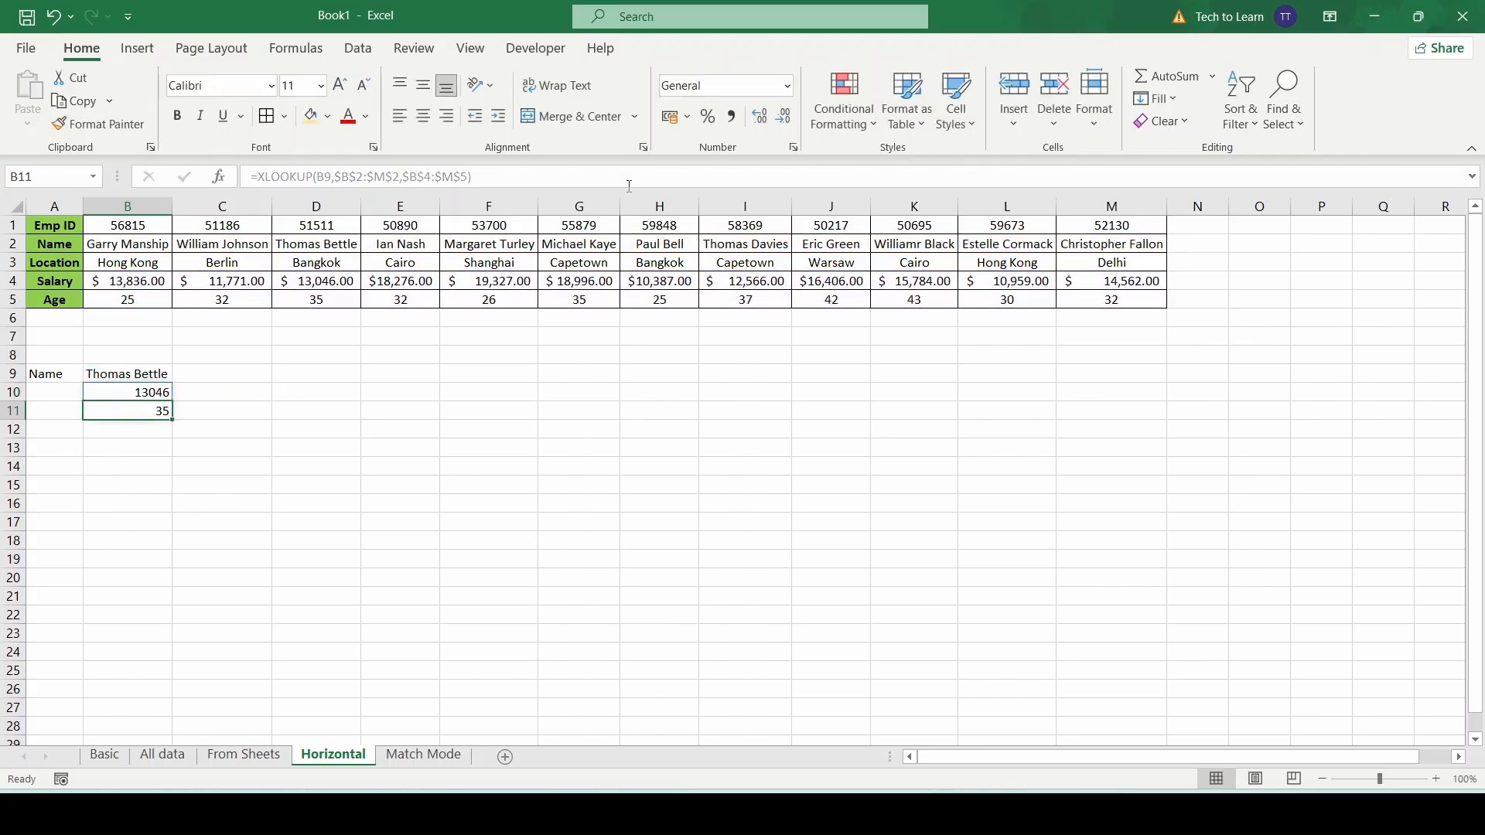
Change the return array of the XLOOKUP in B10 to the Location row $B$3:$M$3.
key(Up)
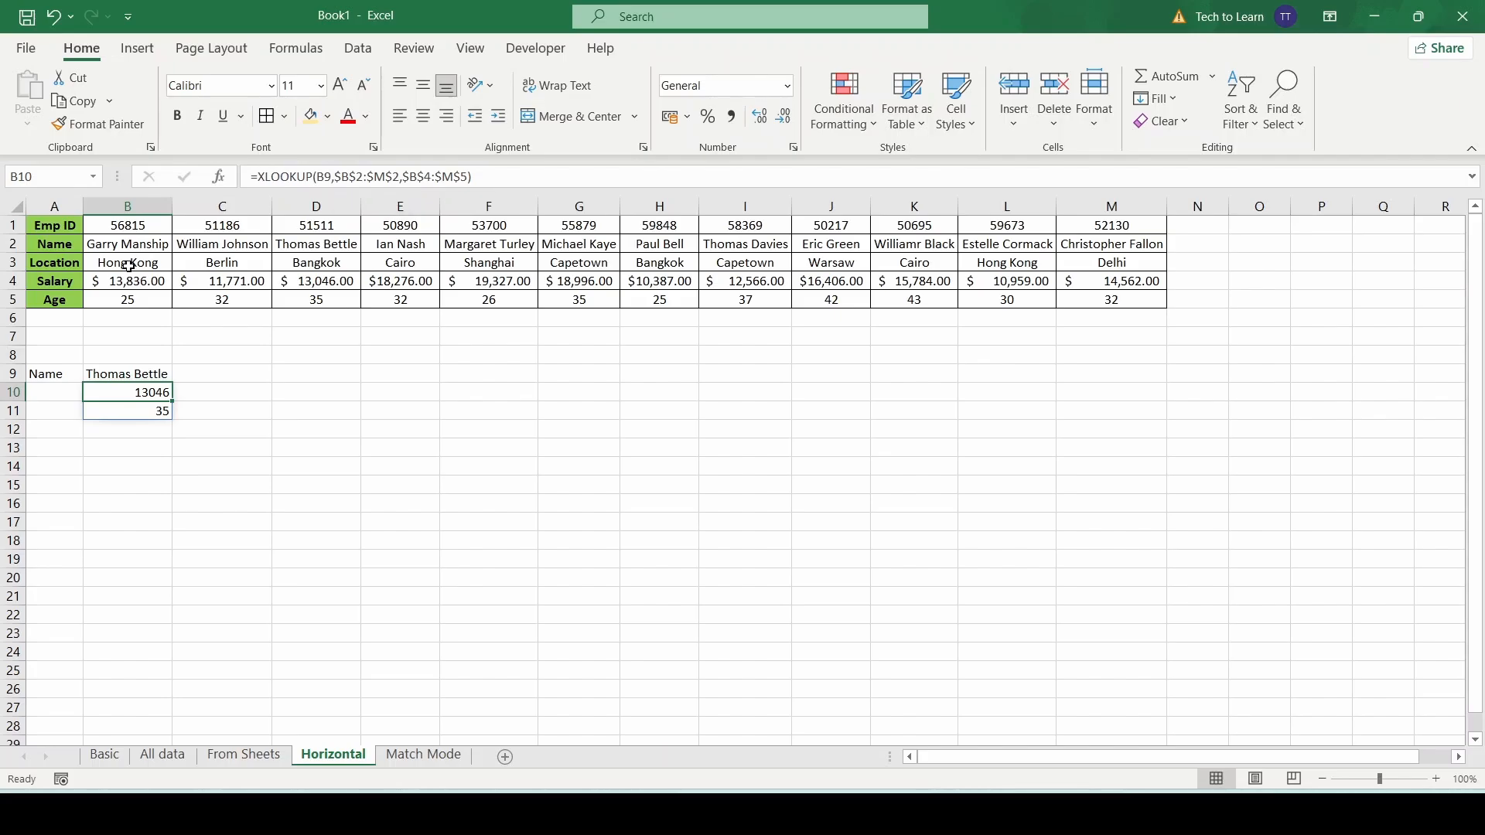
click(422, 176)
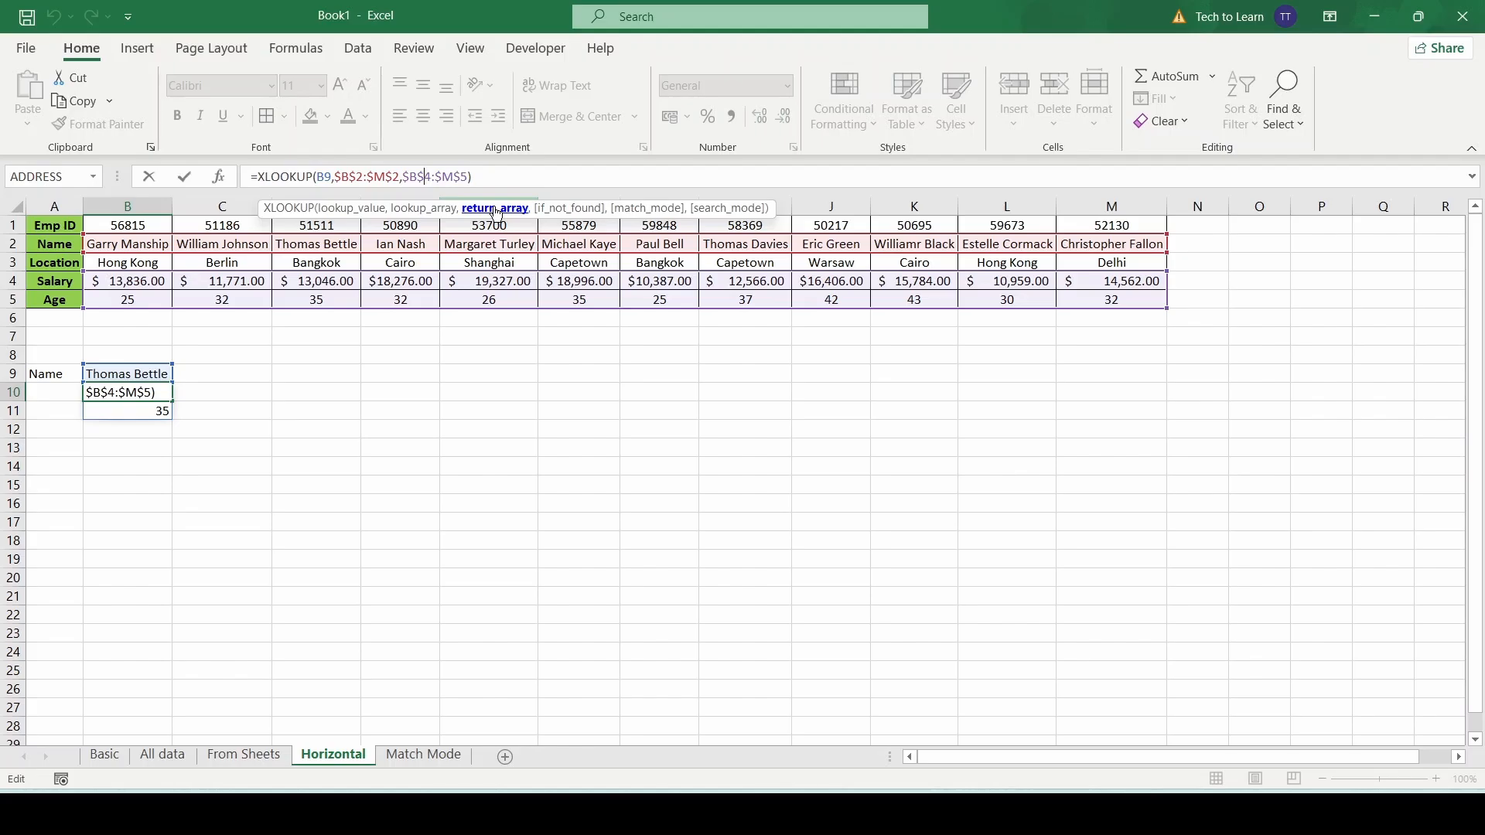
key(Delete)
text(3)
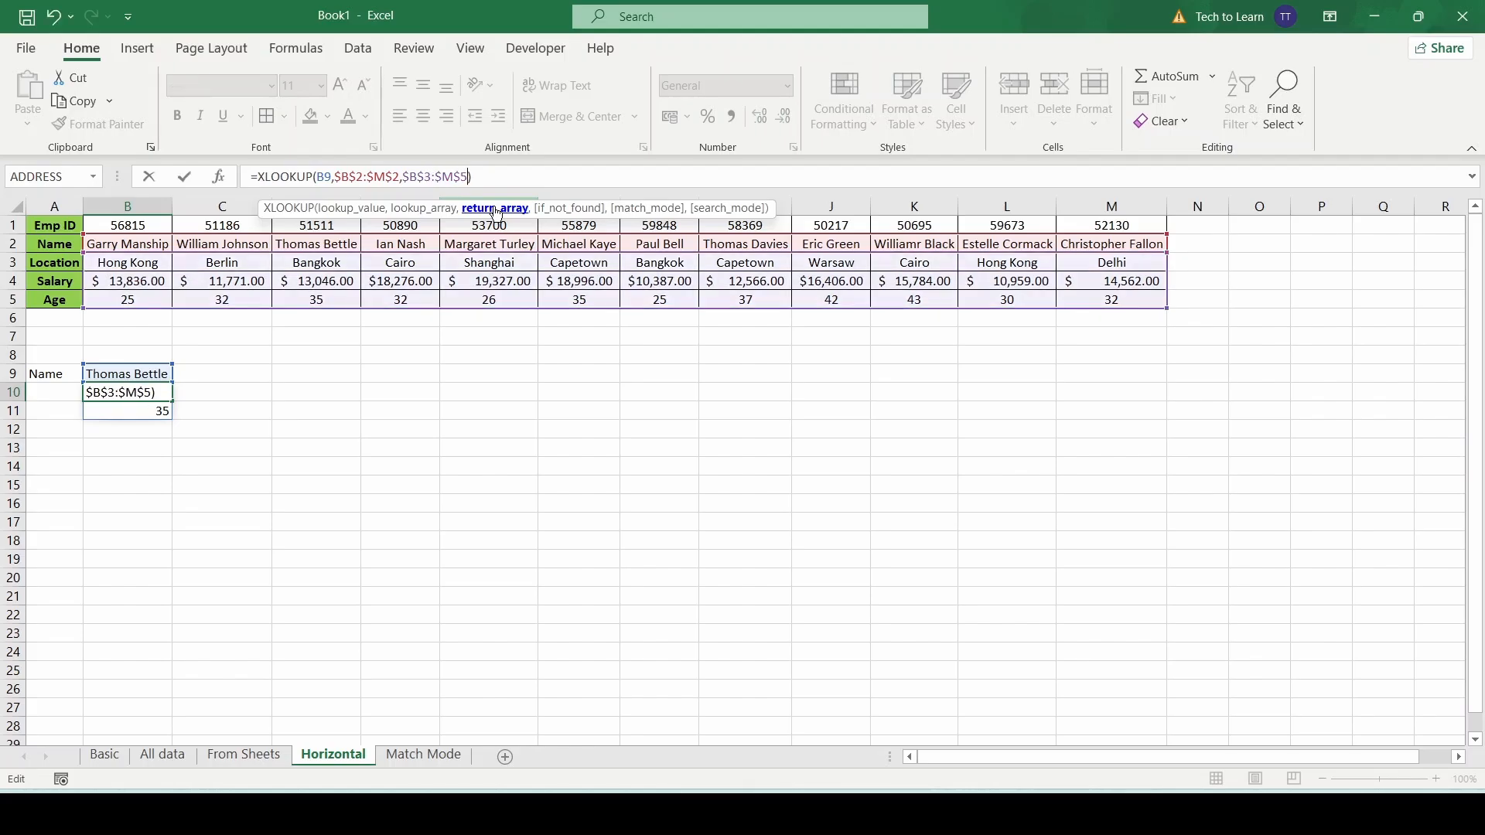
key(BackSpace)
text(3)
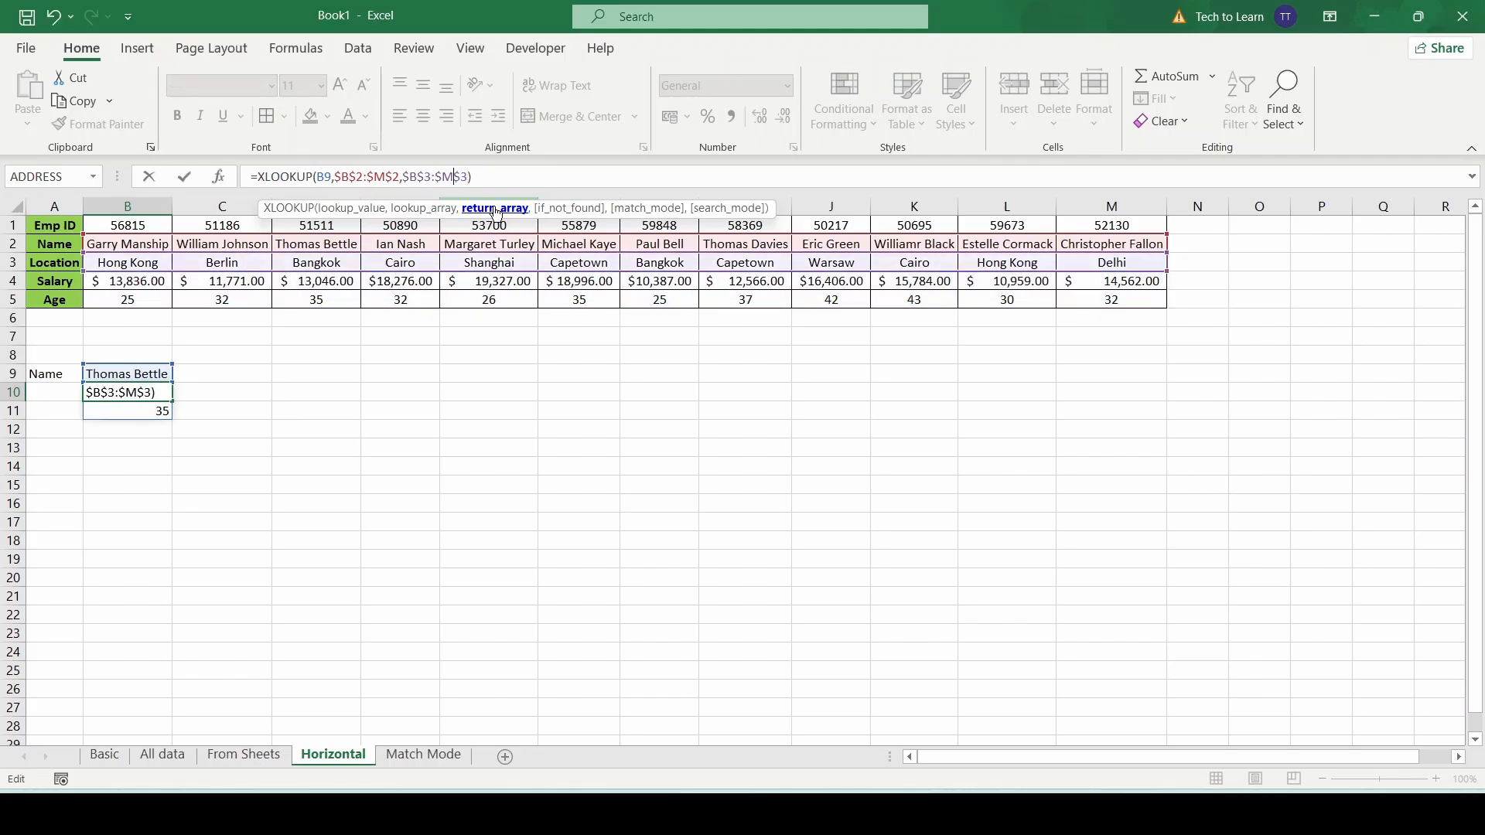
key(BackSpace)
text(b)
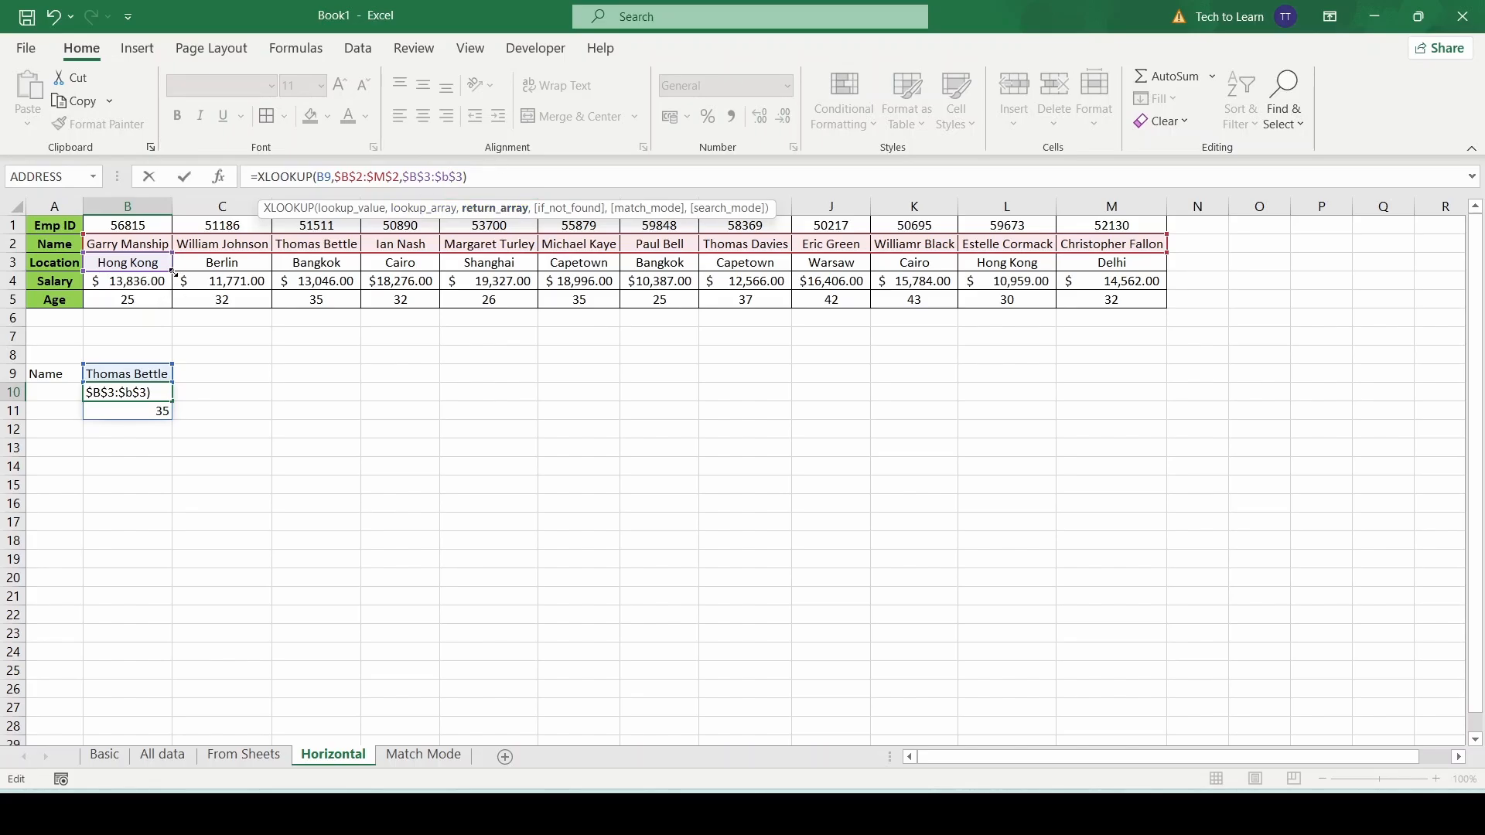
drag(172, 273, 1122, 266)
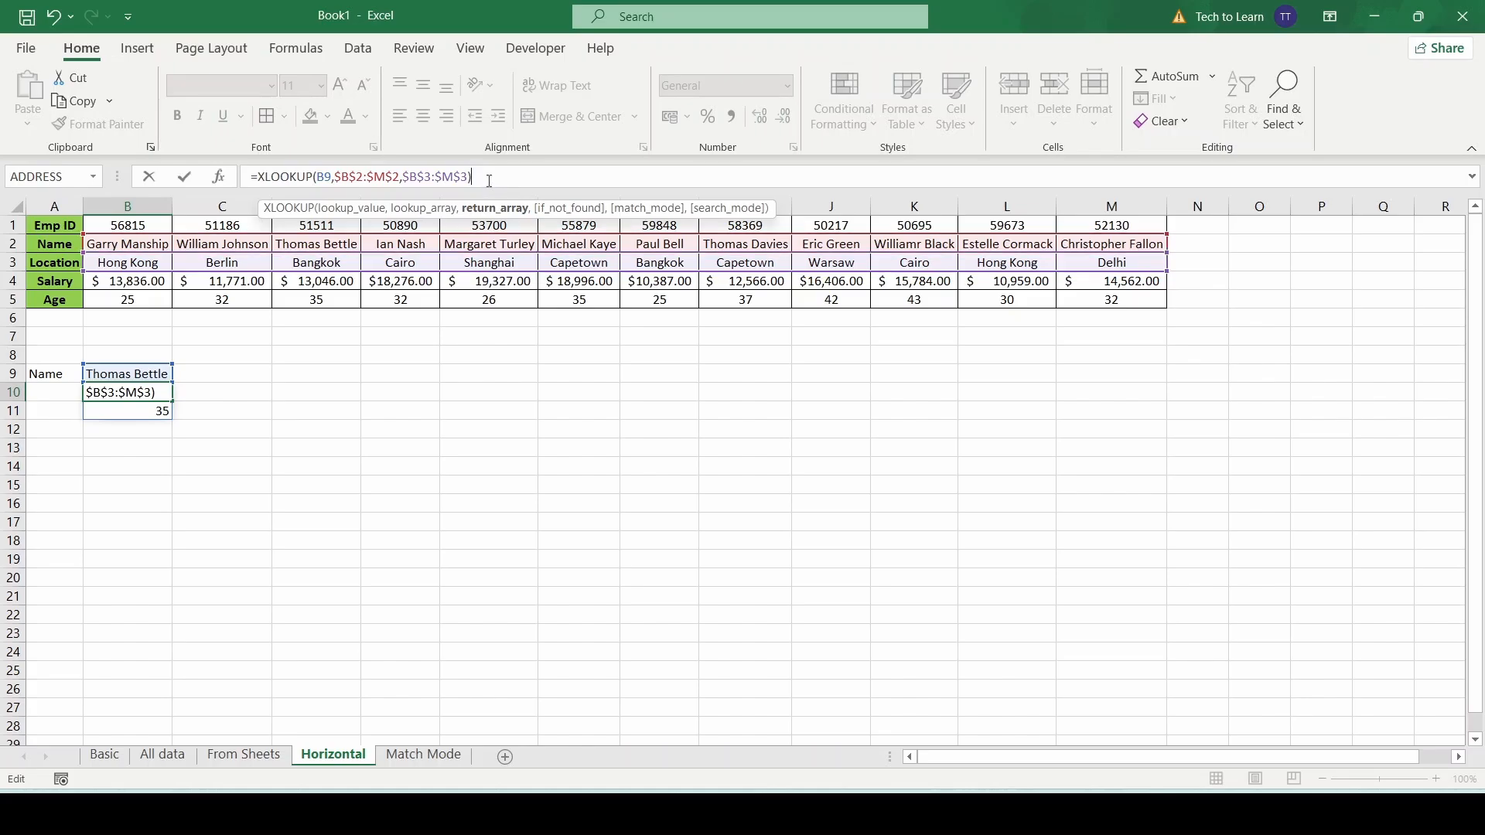
key(Return)
key(Up)
key(Up)
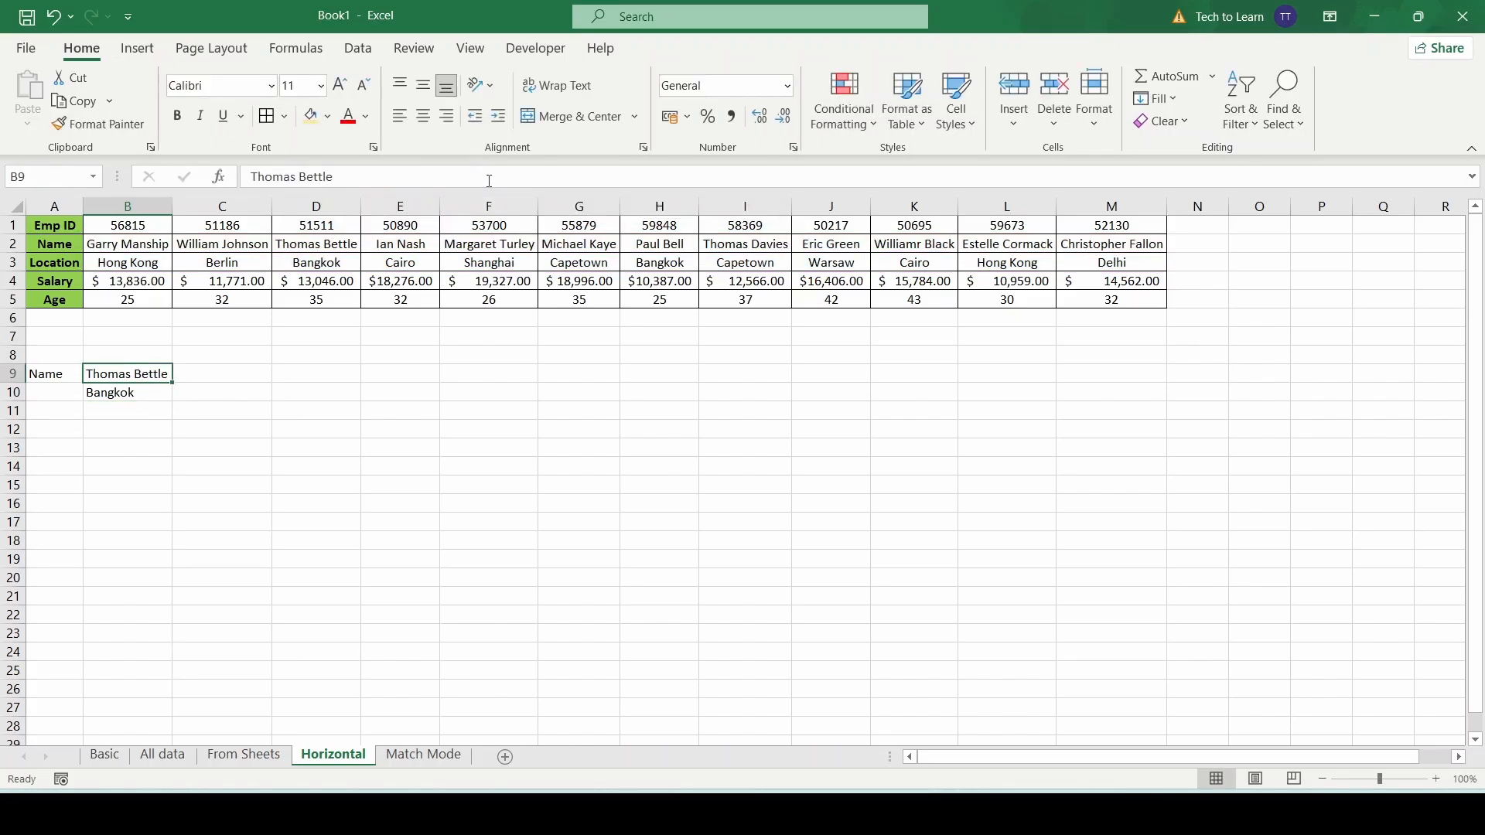
key(Down)
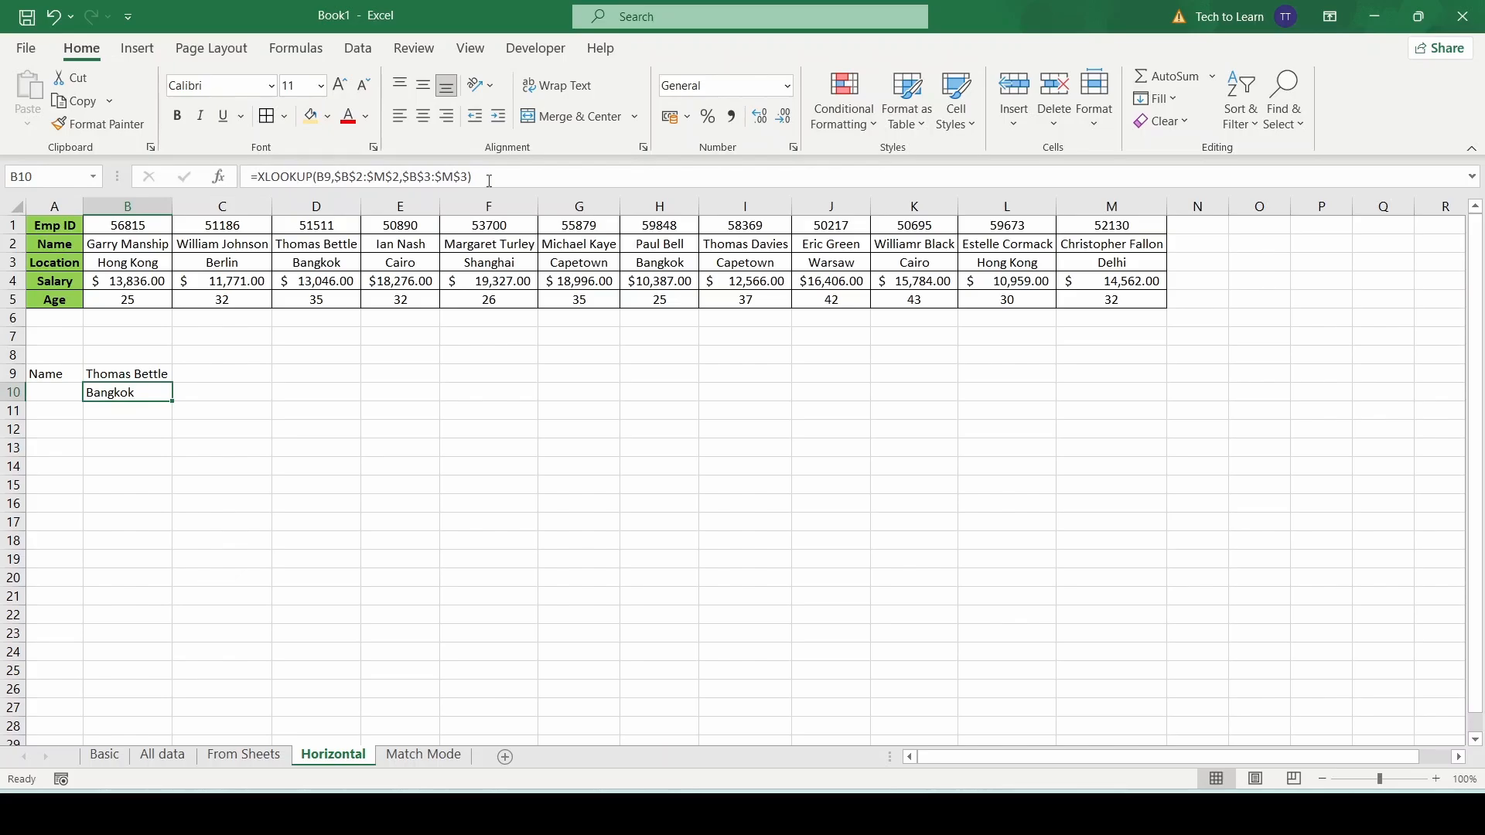
key(Up)
key(Down)
key(Up)
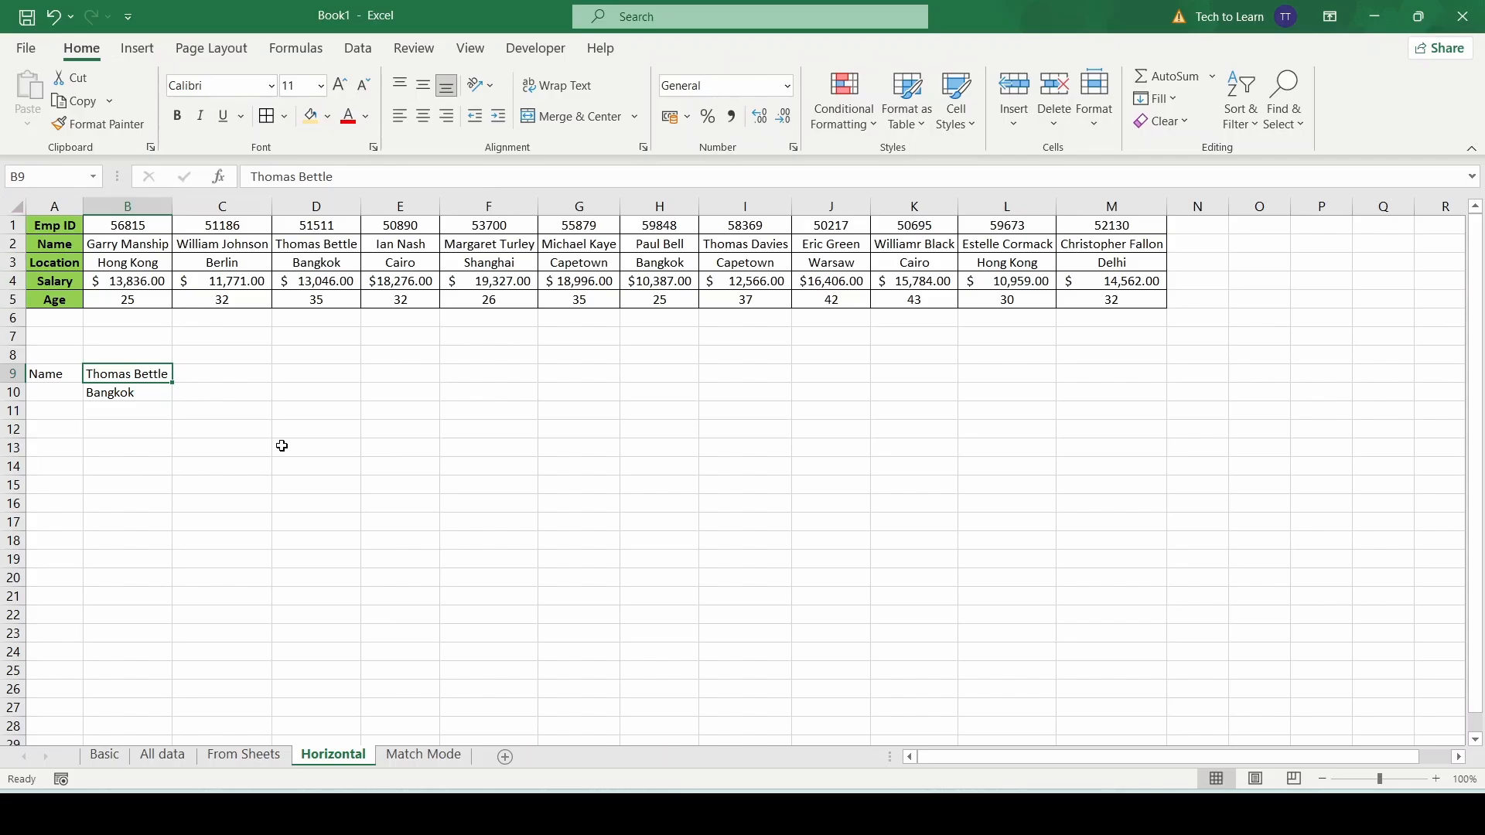
click(162, 392)
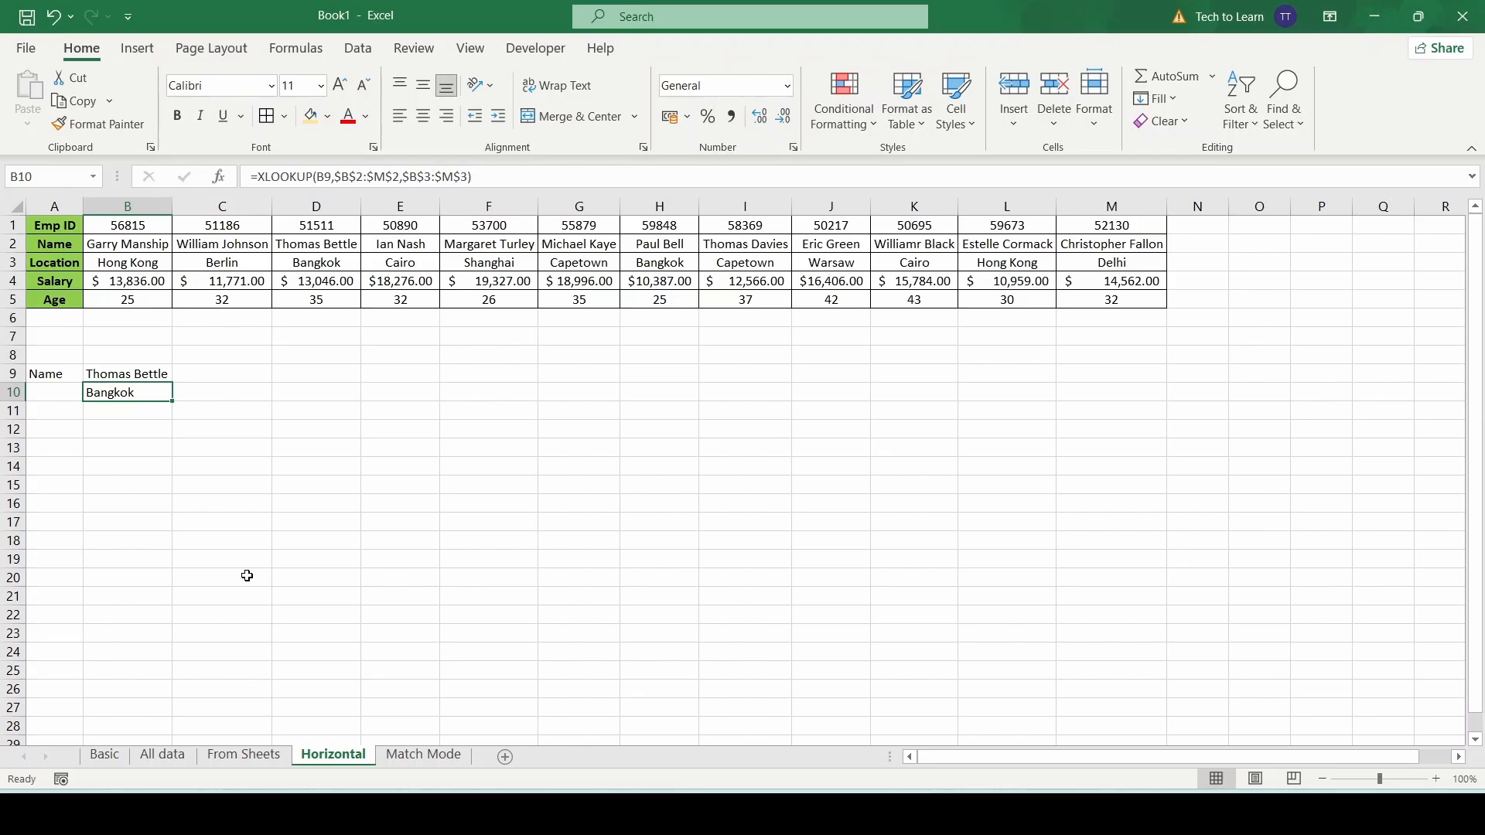
On the Match Mode sheet, start an XLOOKUP in D10 with C10 as lookup value and the Marks thresholds $B$3:$B$7 as lookup array.
click(424, 755)
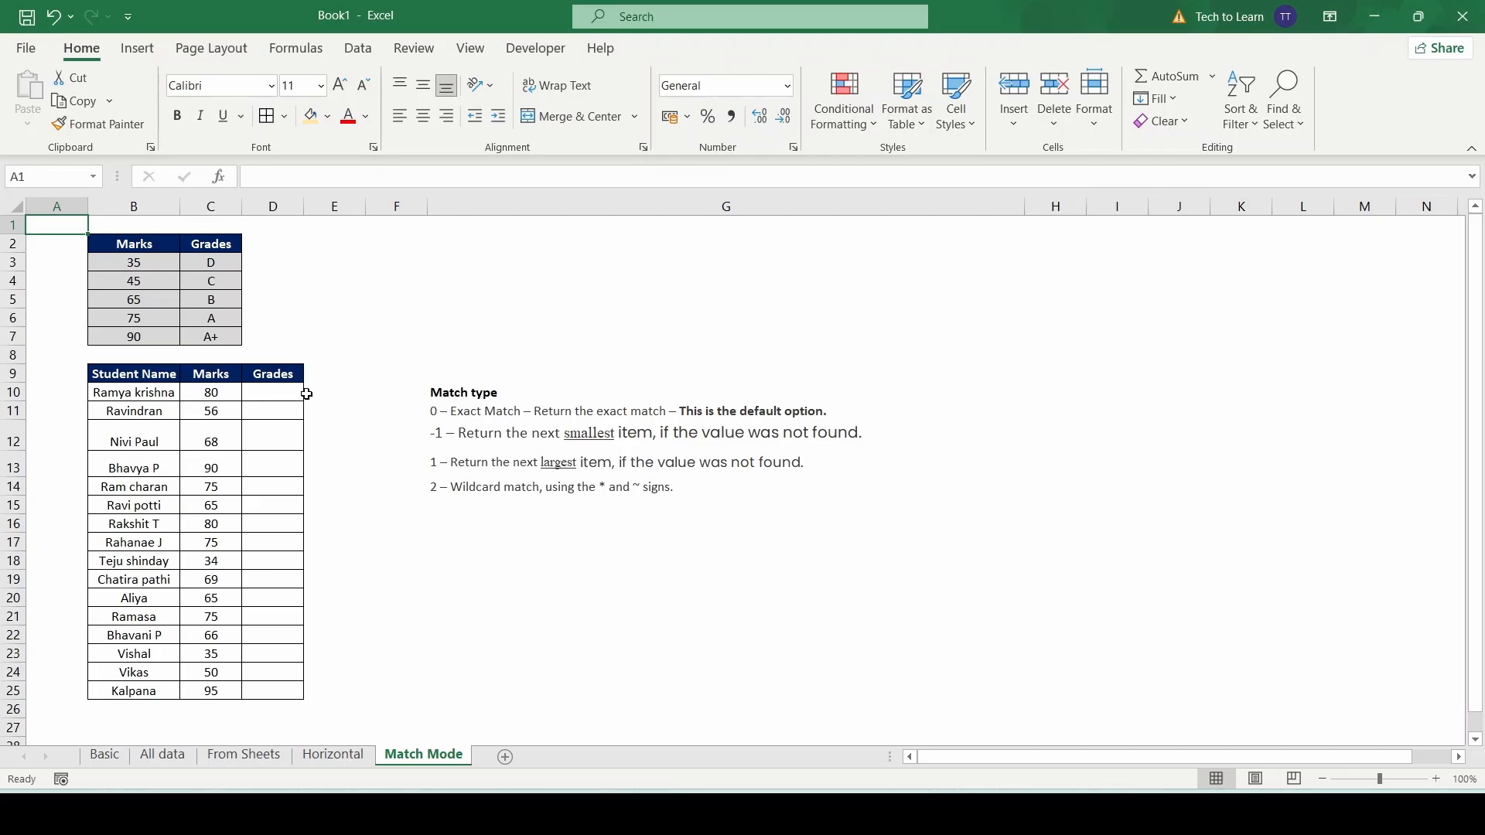
click(261, 397)
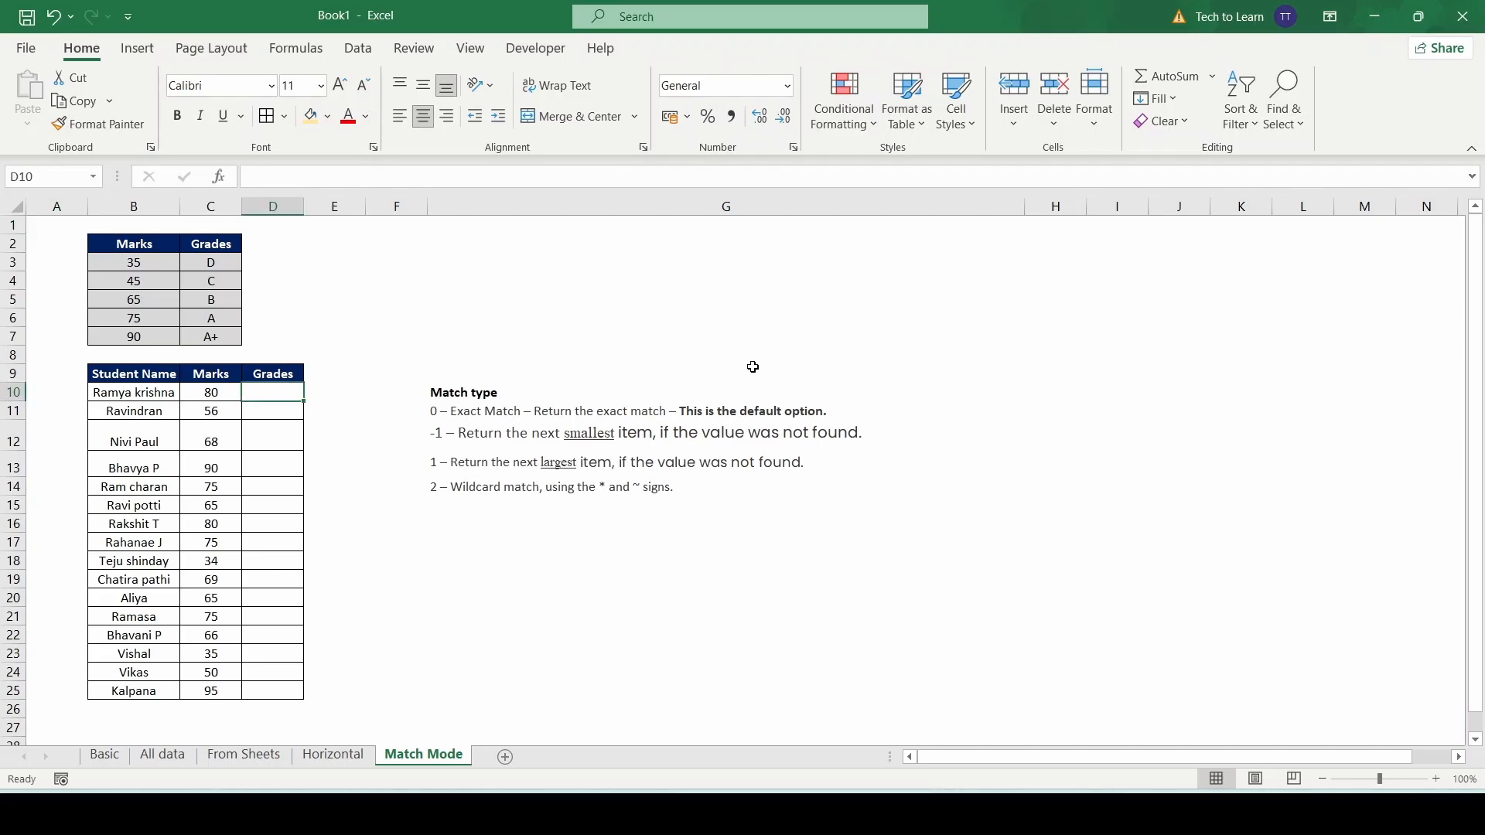
text(=xlo)
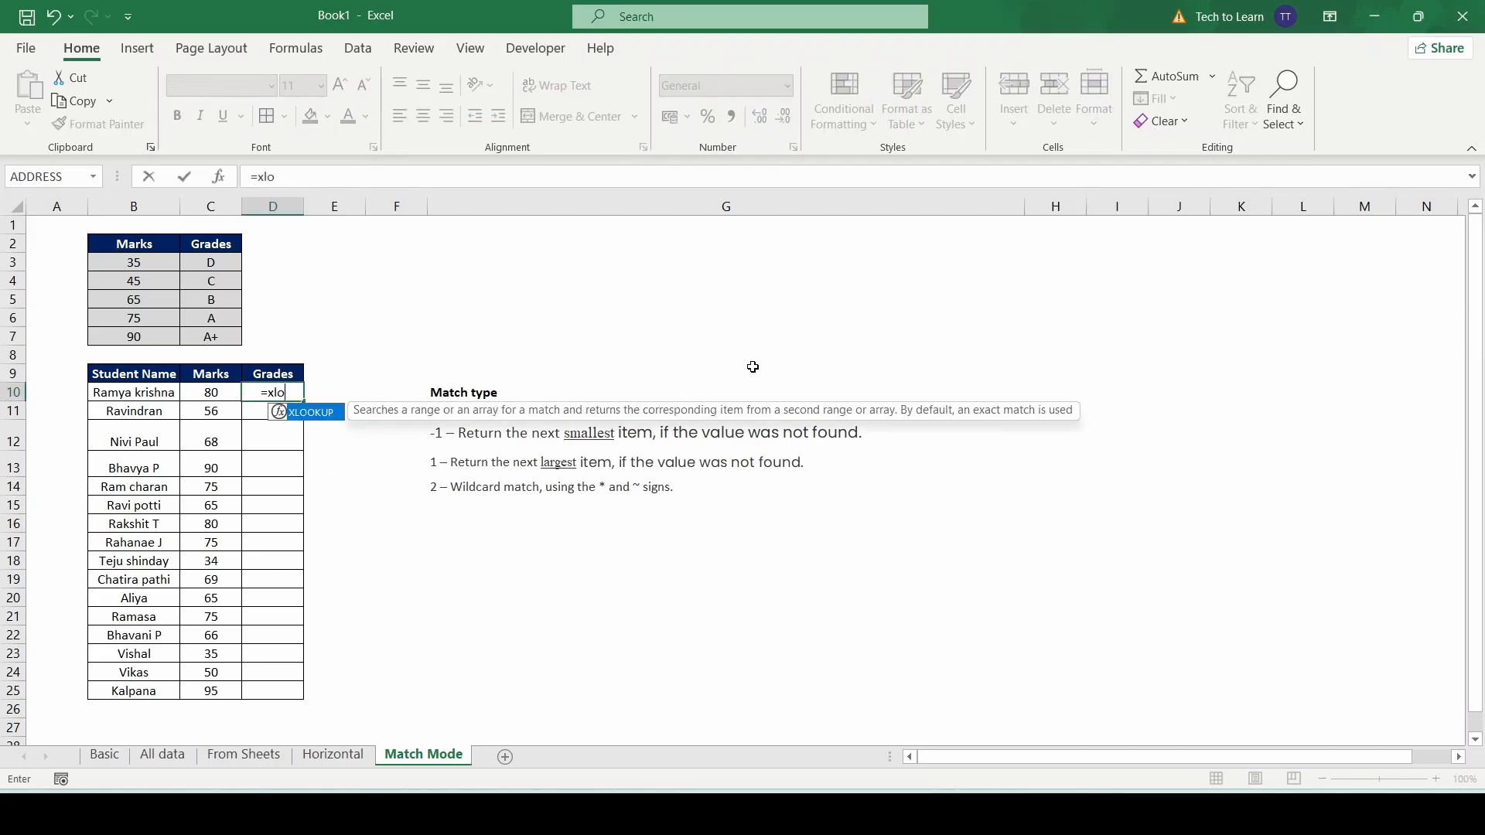
text(okup()
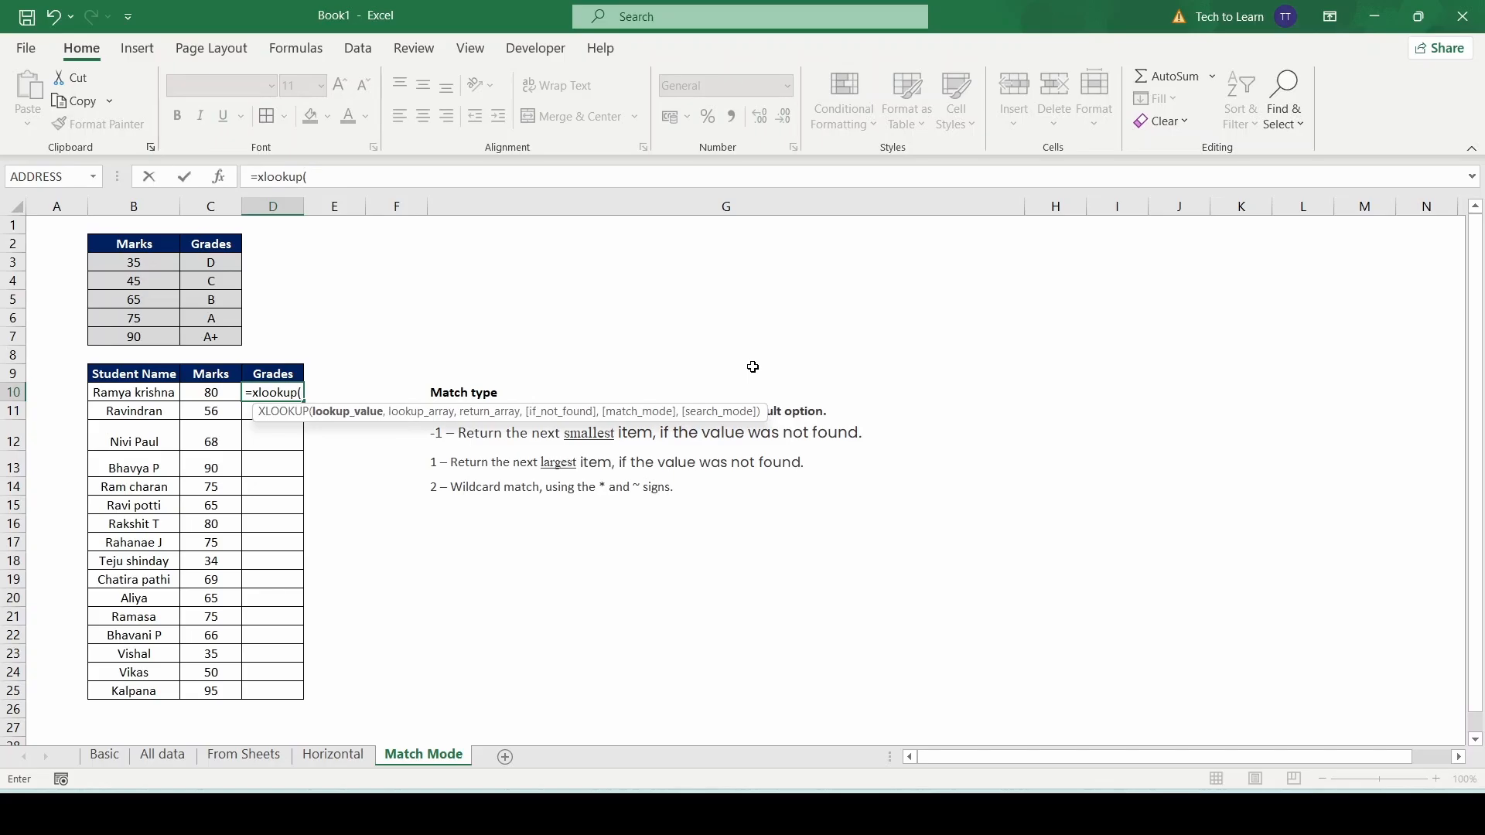
click(212, 393)
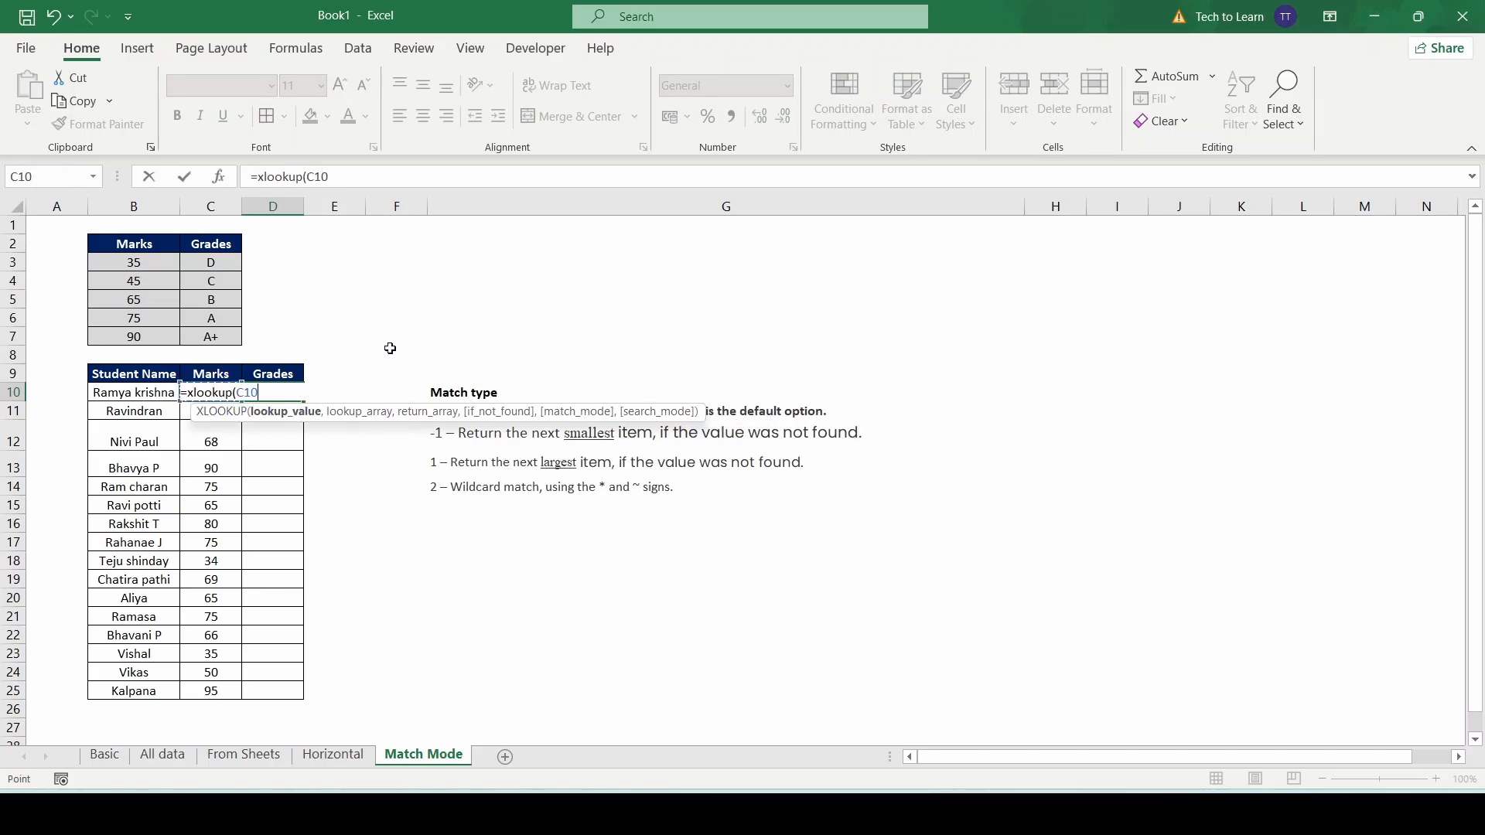
text(,)
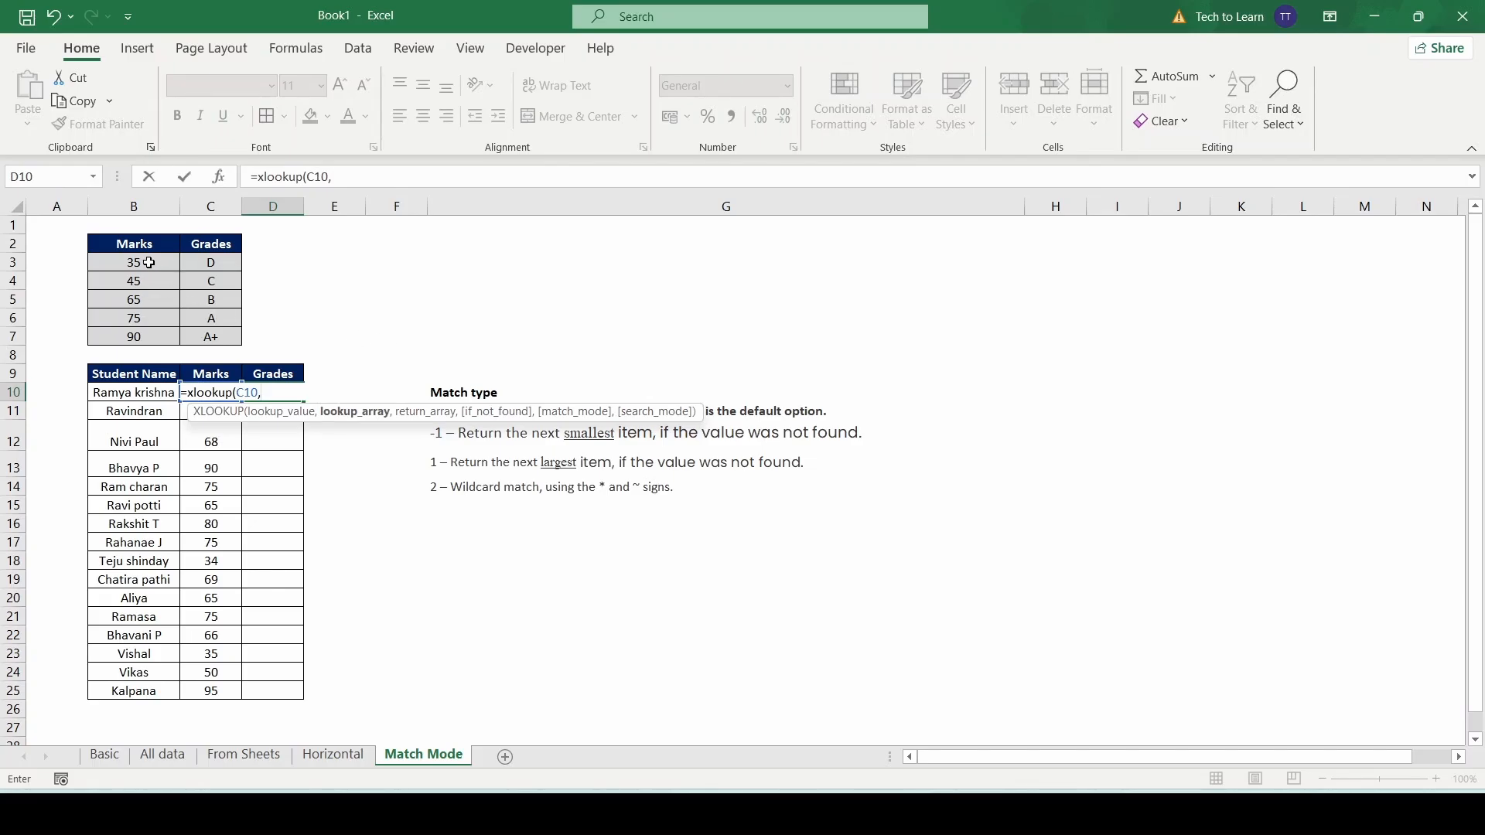
drag(149, 263, 151, 337)
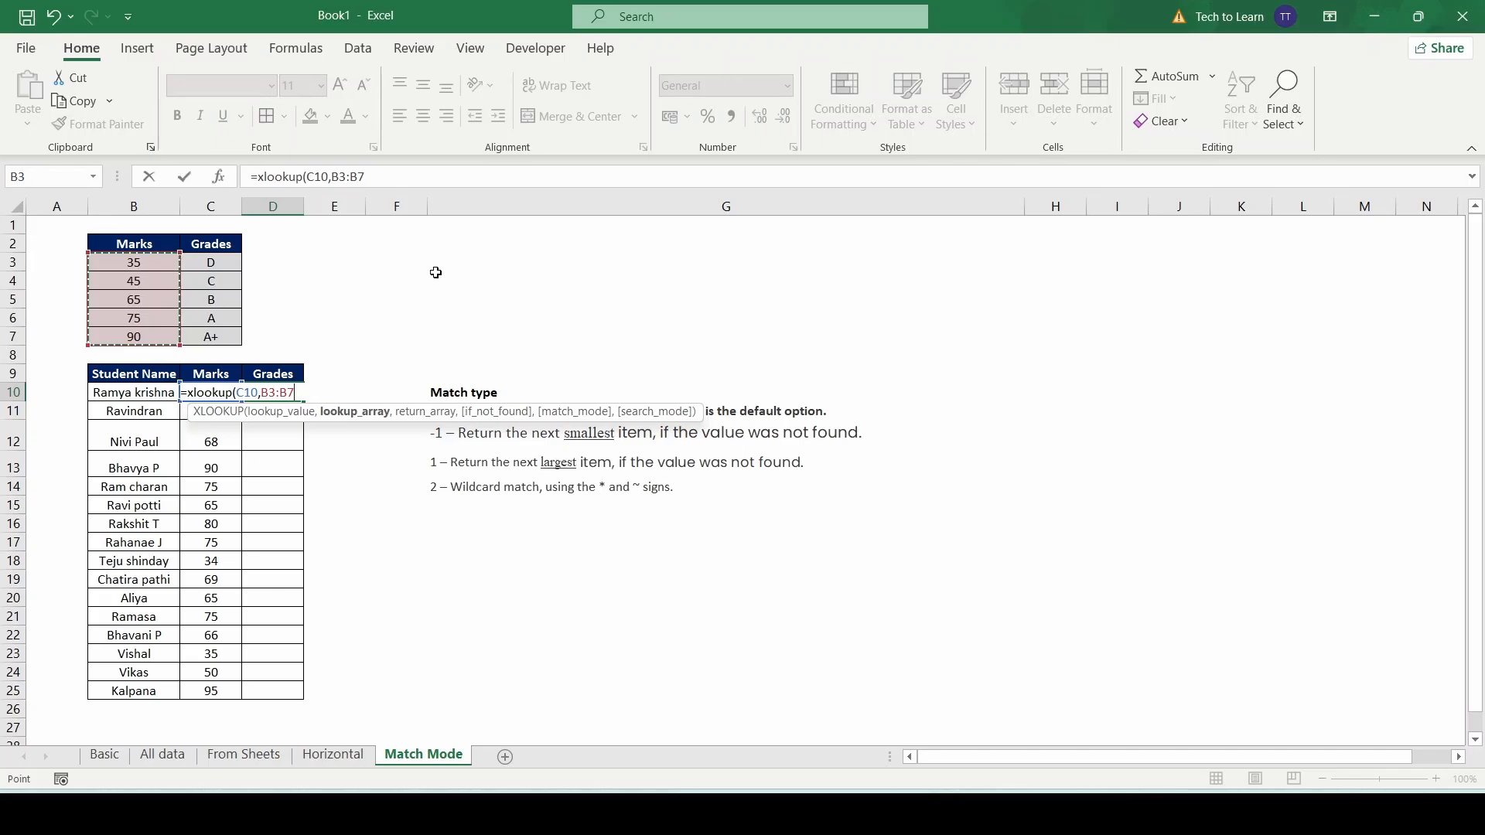
key(F4)
text(,)
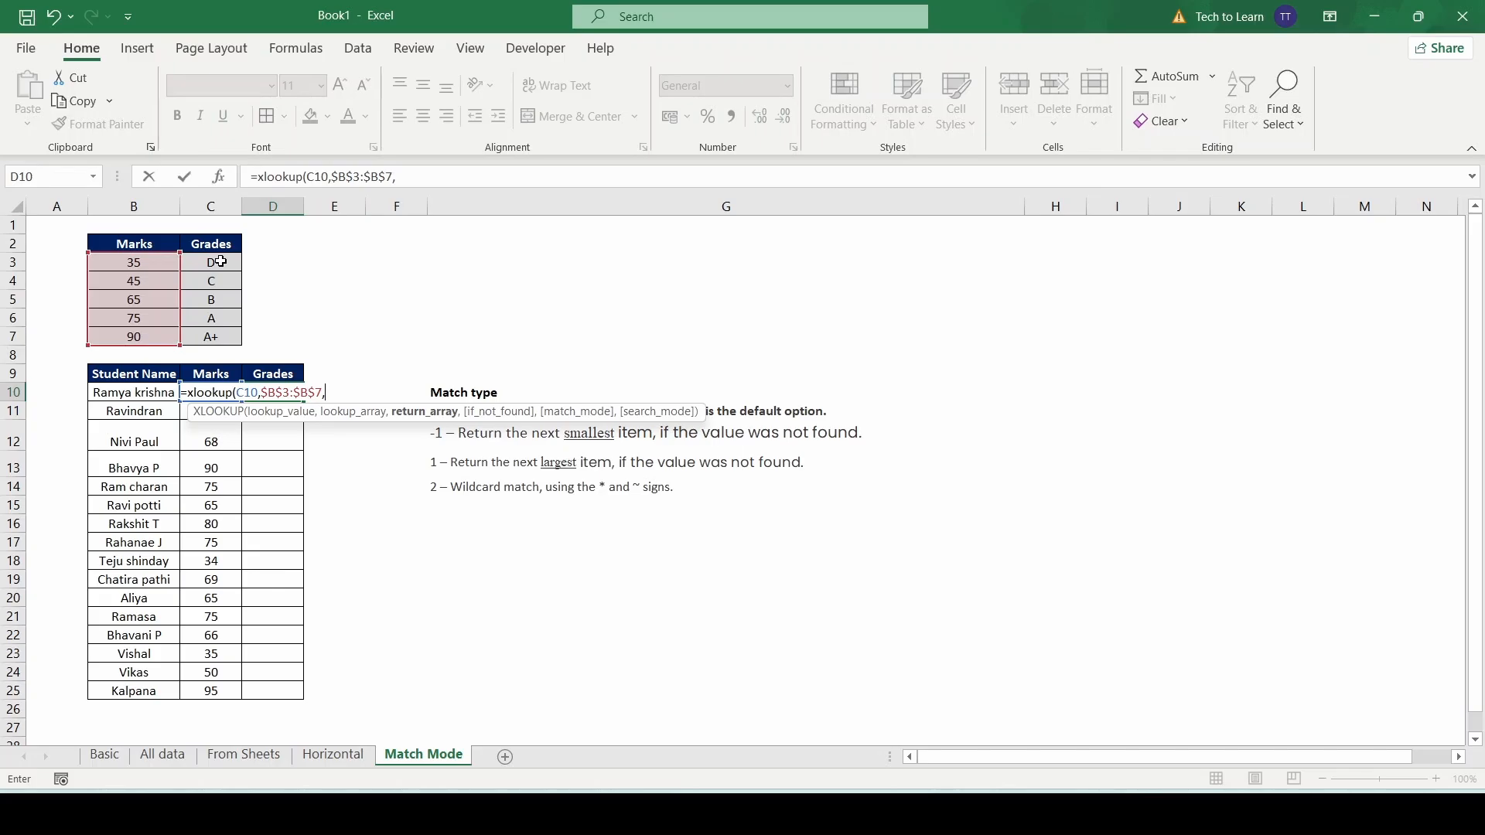
Finish the D10 formula with return array C3:C7, "No Grade" as the not-found text and match mode -1.
drag(221, 262, 219, 334)
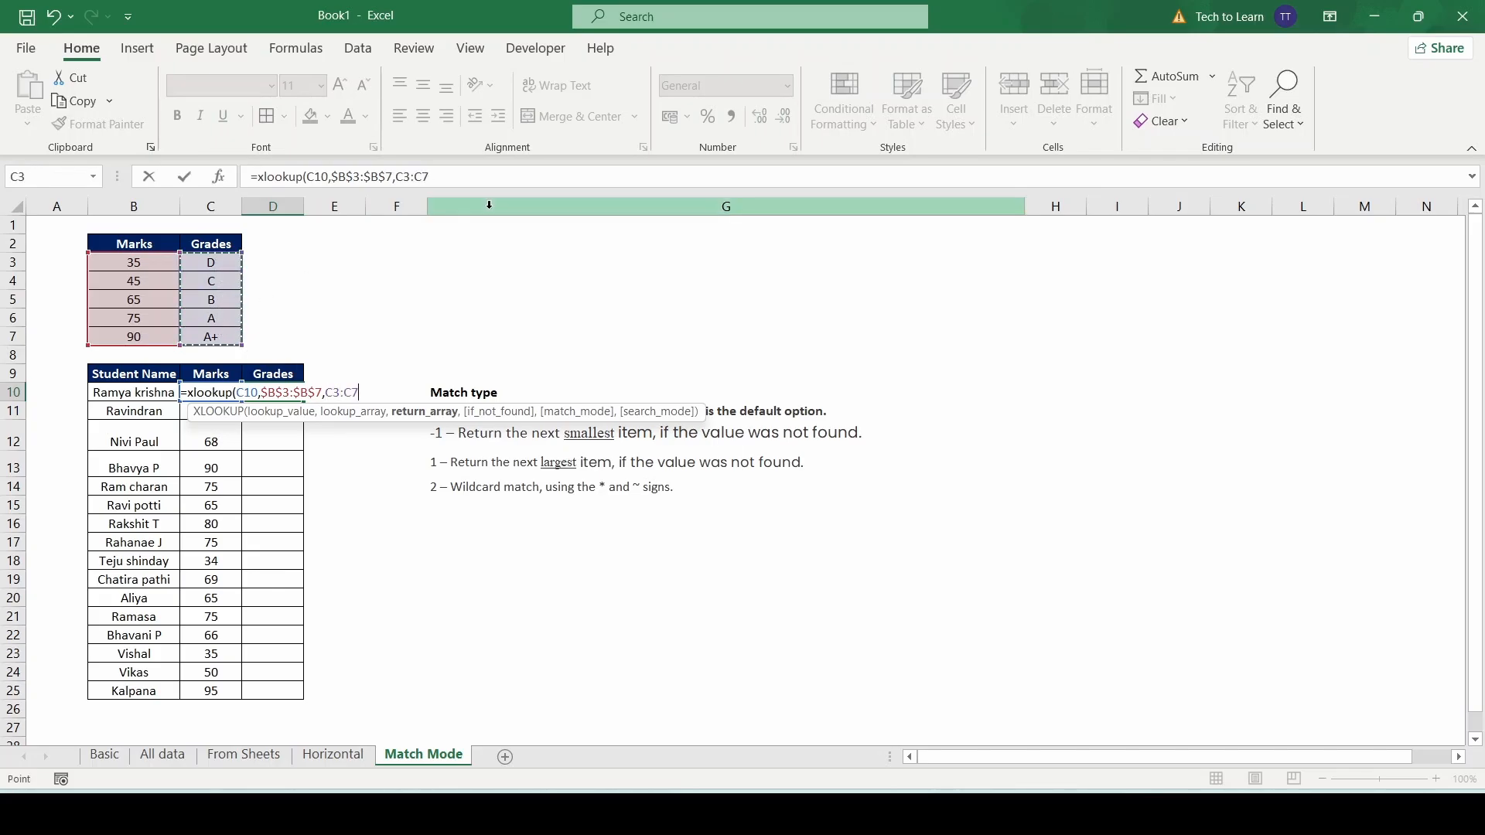
text(,)
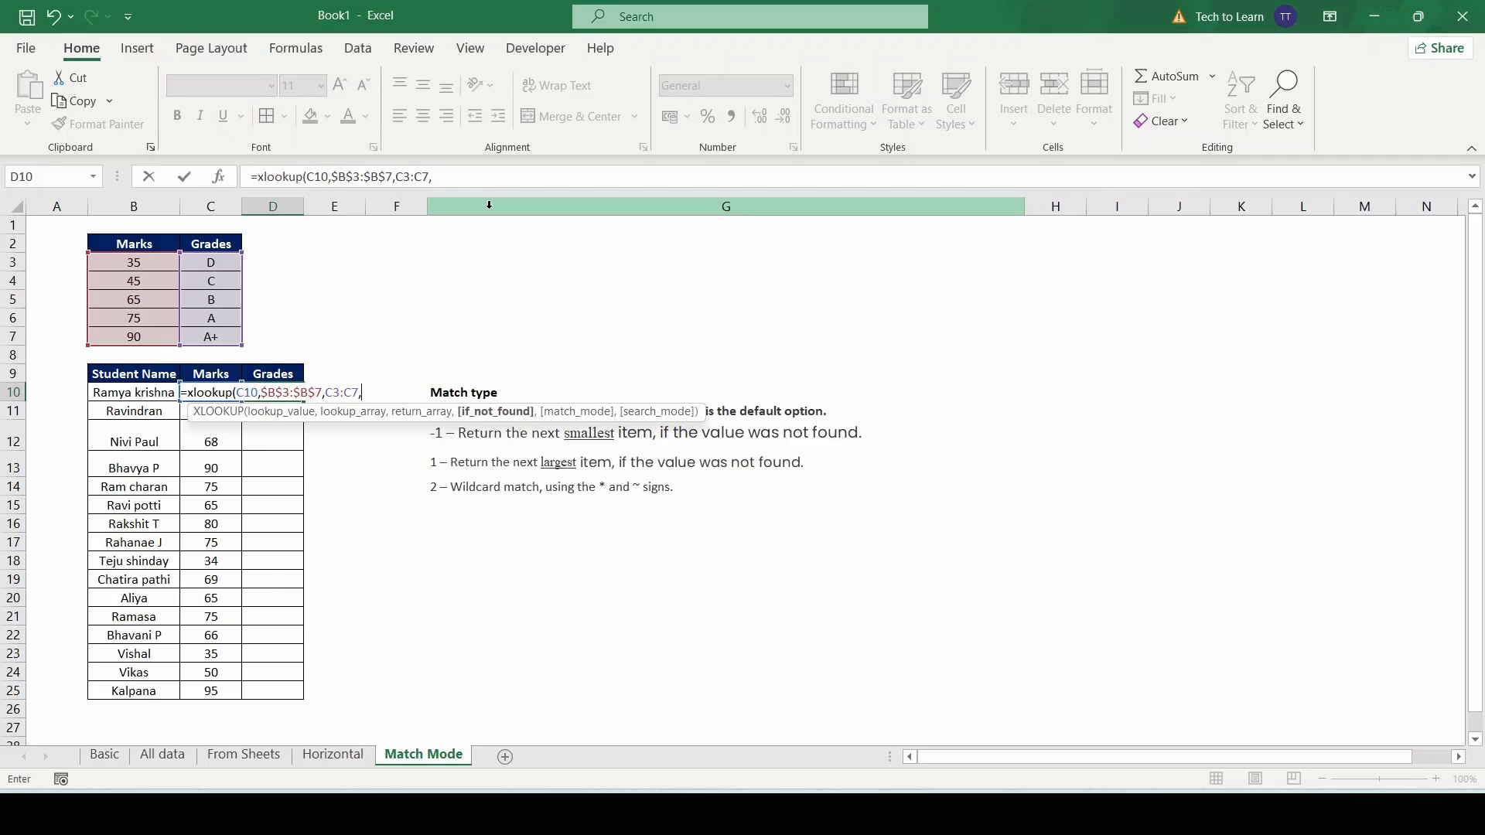
text(")
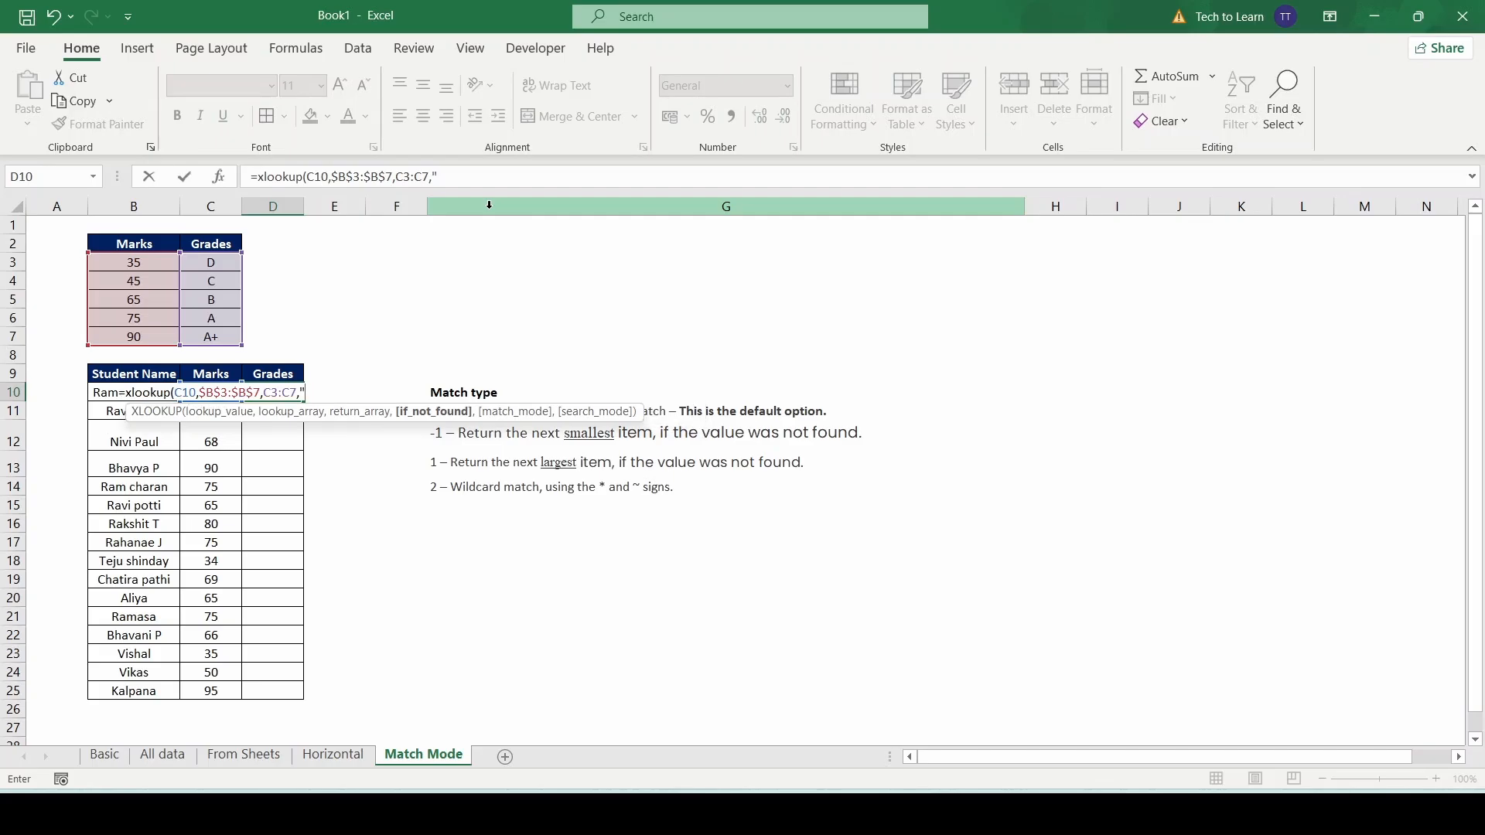
text(No Grade")
text(,)
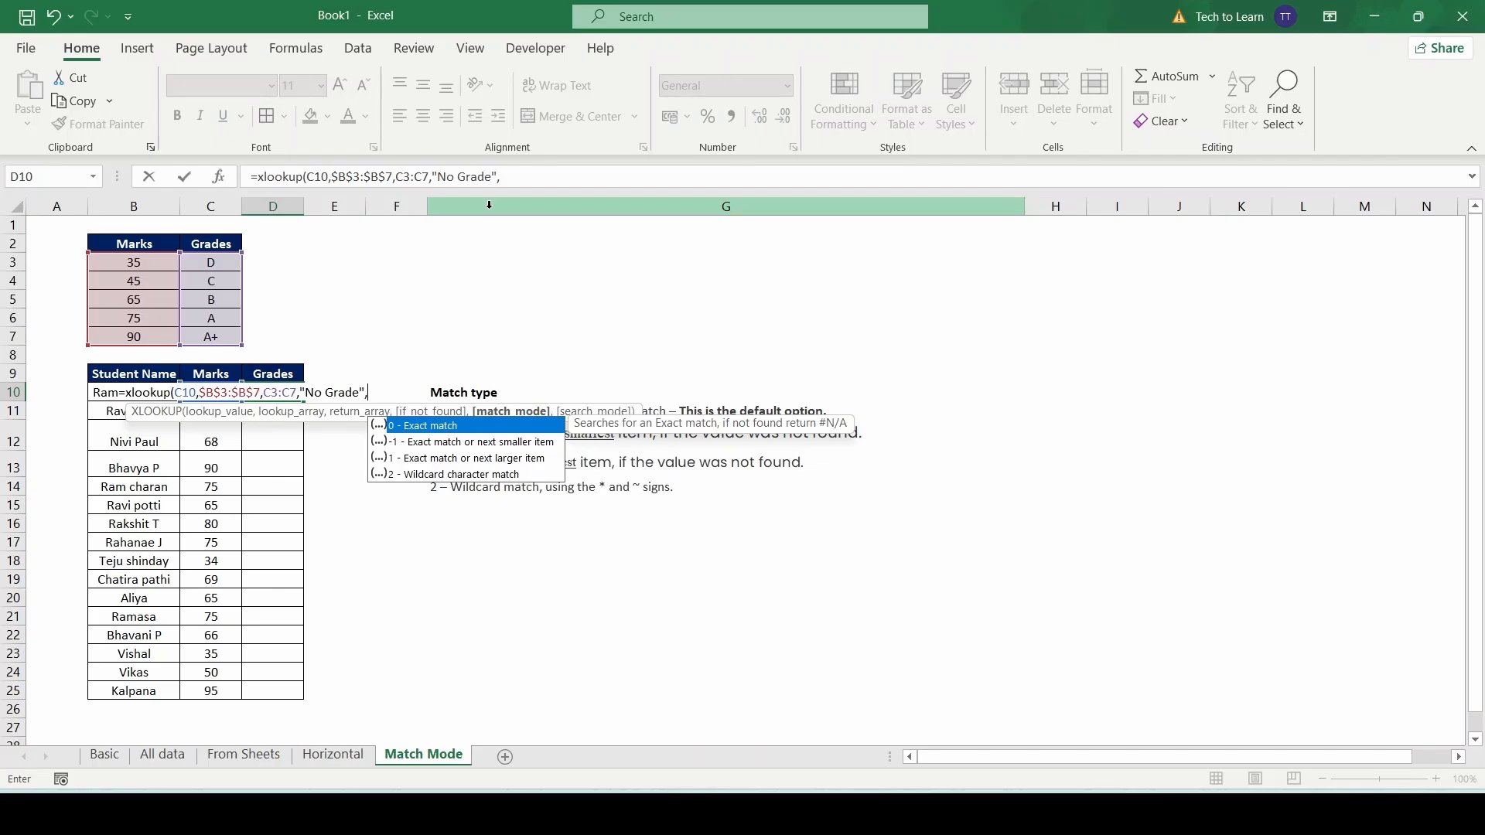
text(-1)
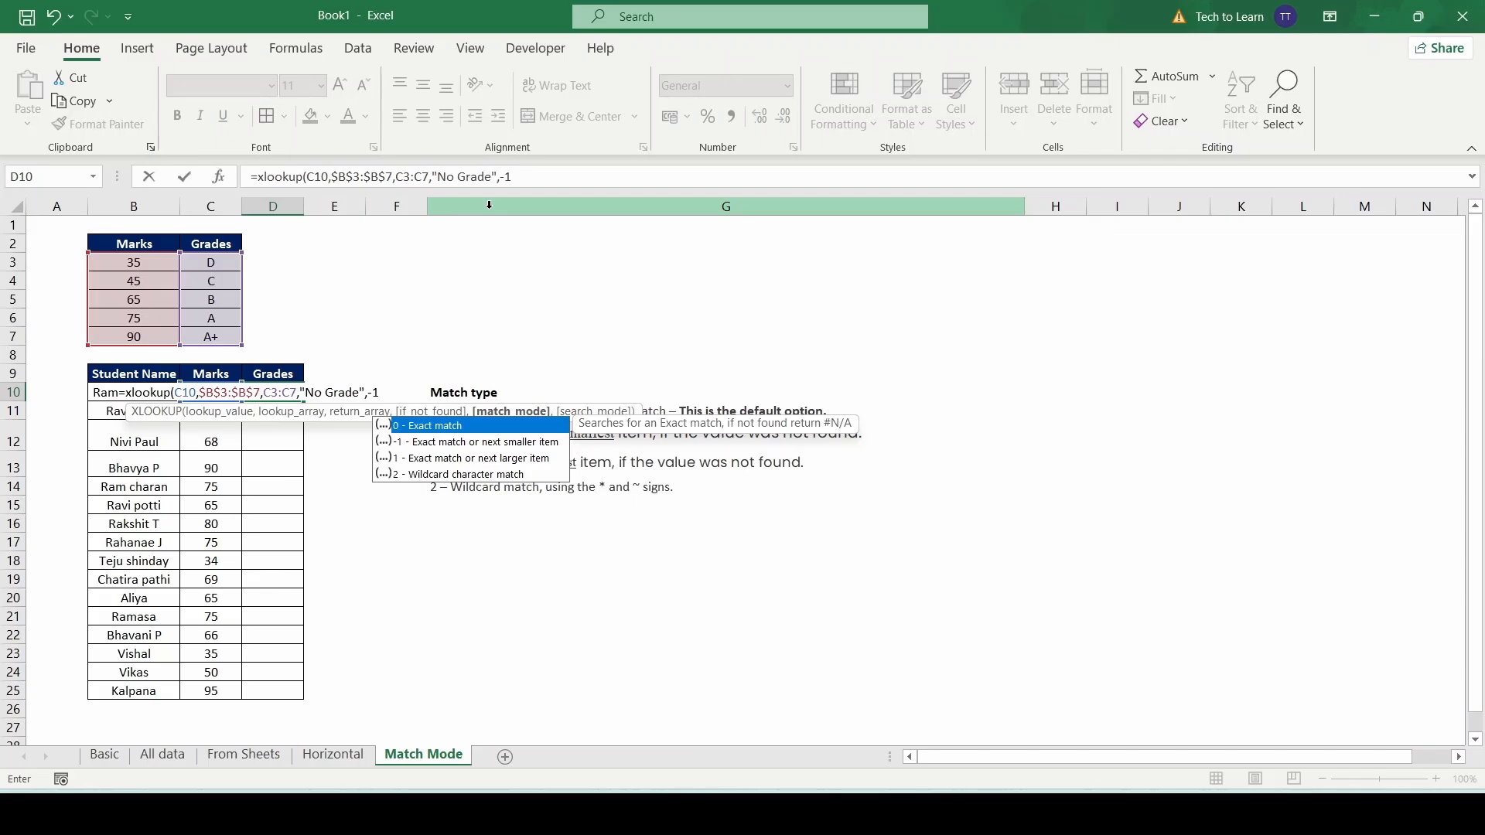
text())
key(Return)
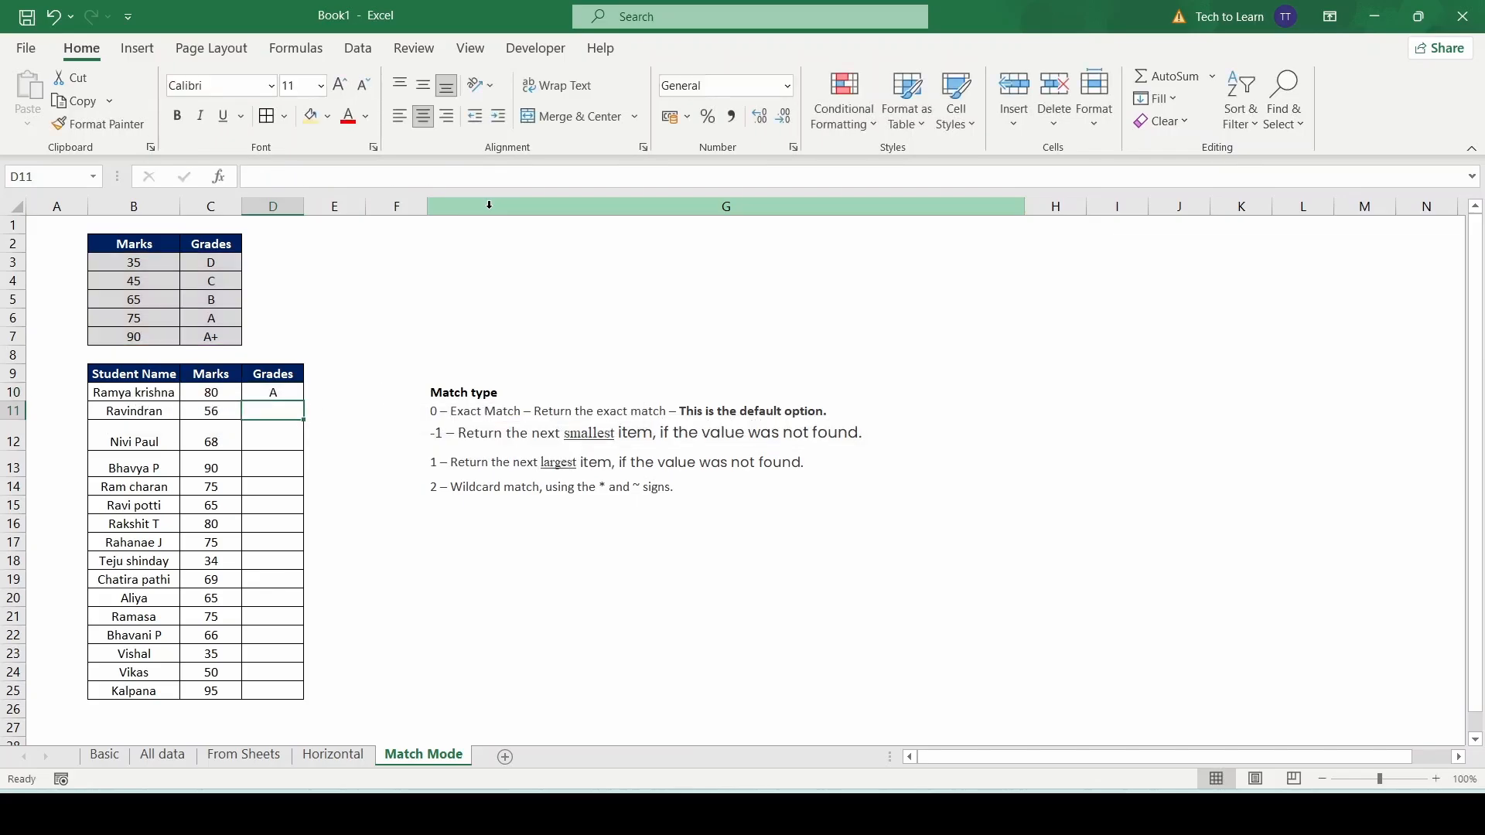
Make the return array in the D10 formula absolute as $C$3:$C$7.
key(Up)
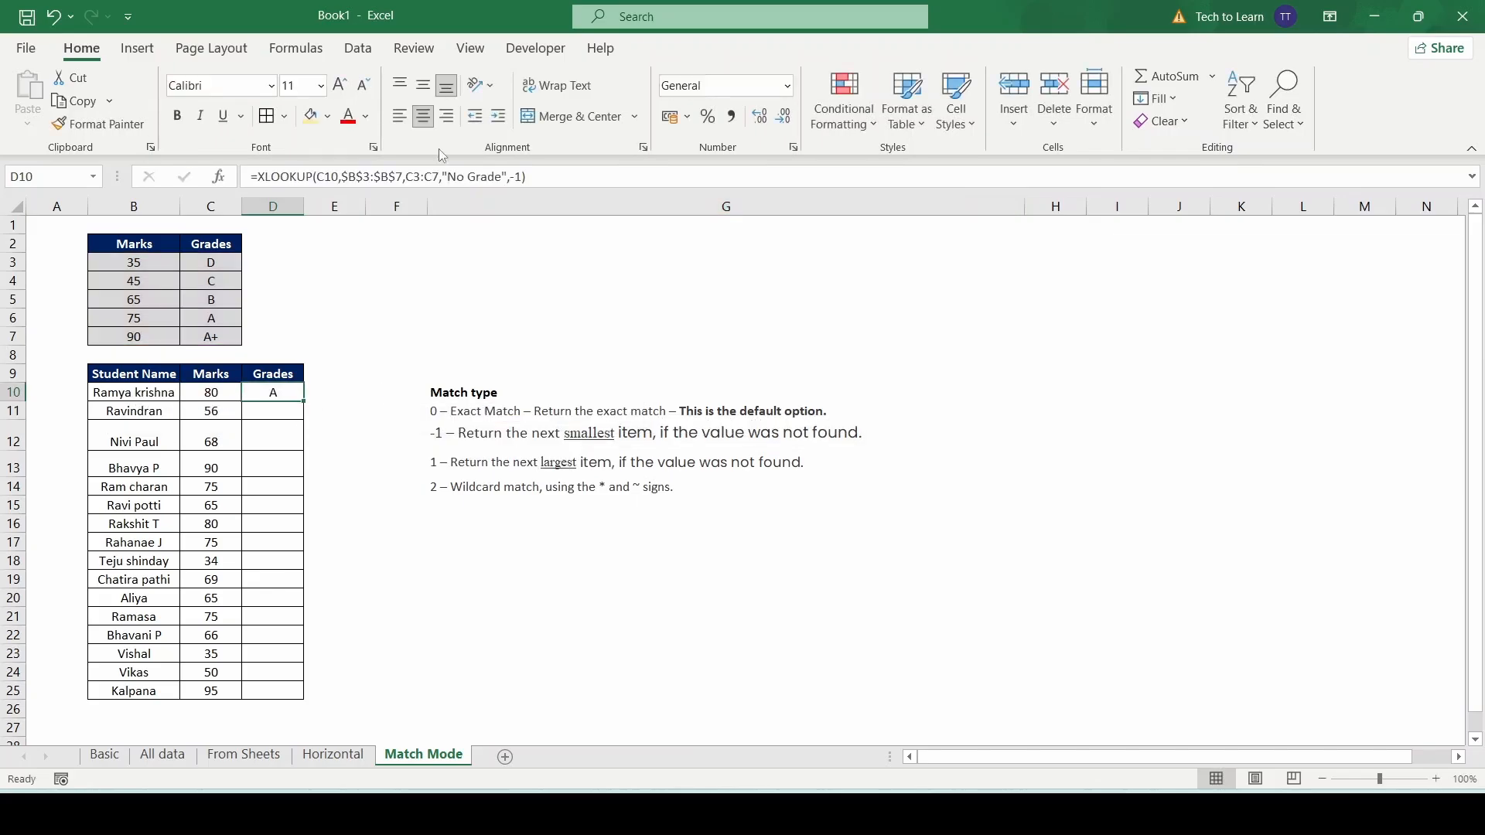
click(422, 176)
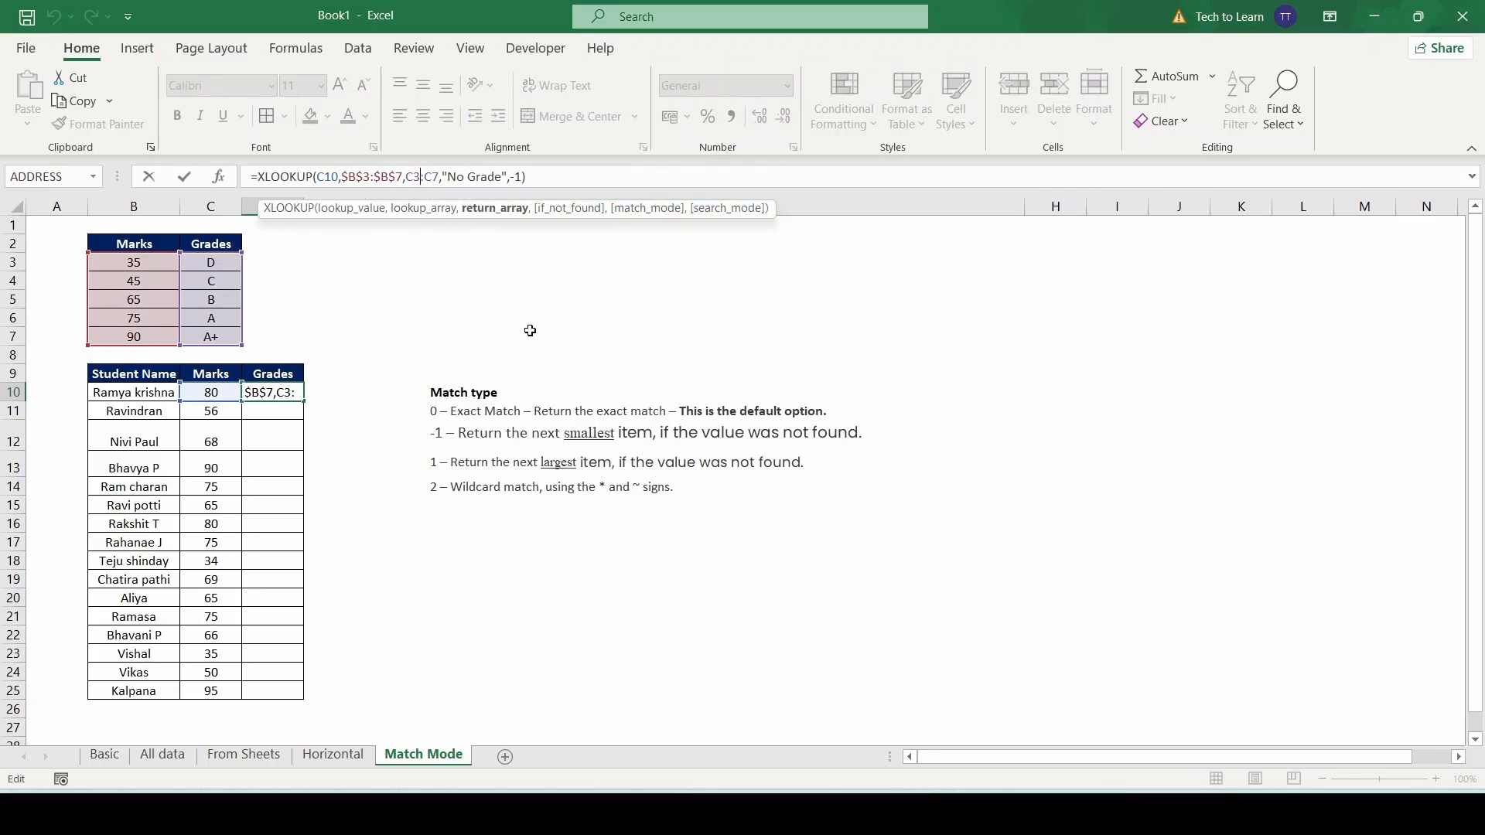
key(F4)
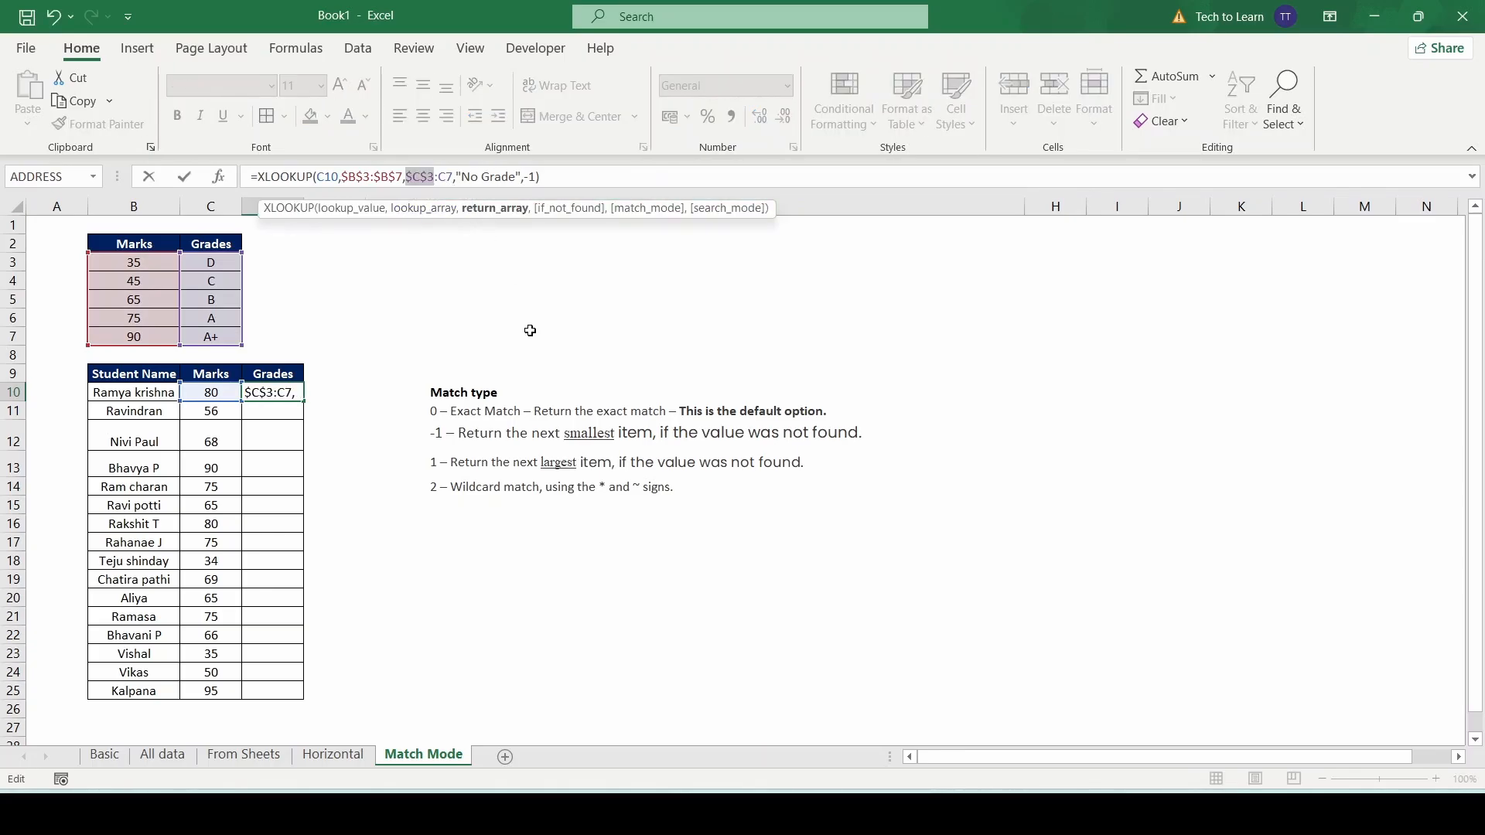
key(Right)
key(Right)
key(F4)
key(Return)
Fill the D10 grade formula down to D25 and check the result in D18 against the lowest mark threshold in B3.
key(Up)
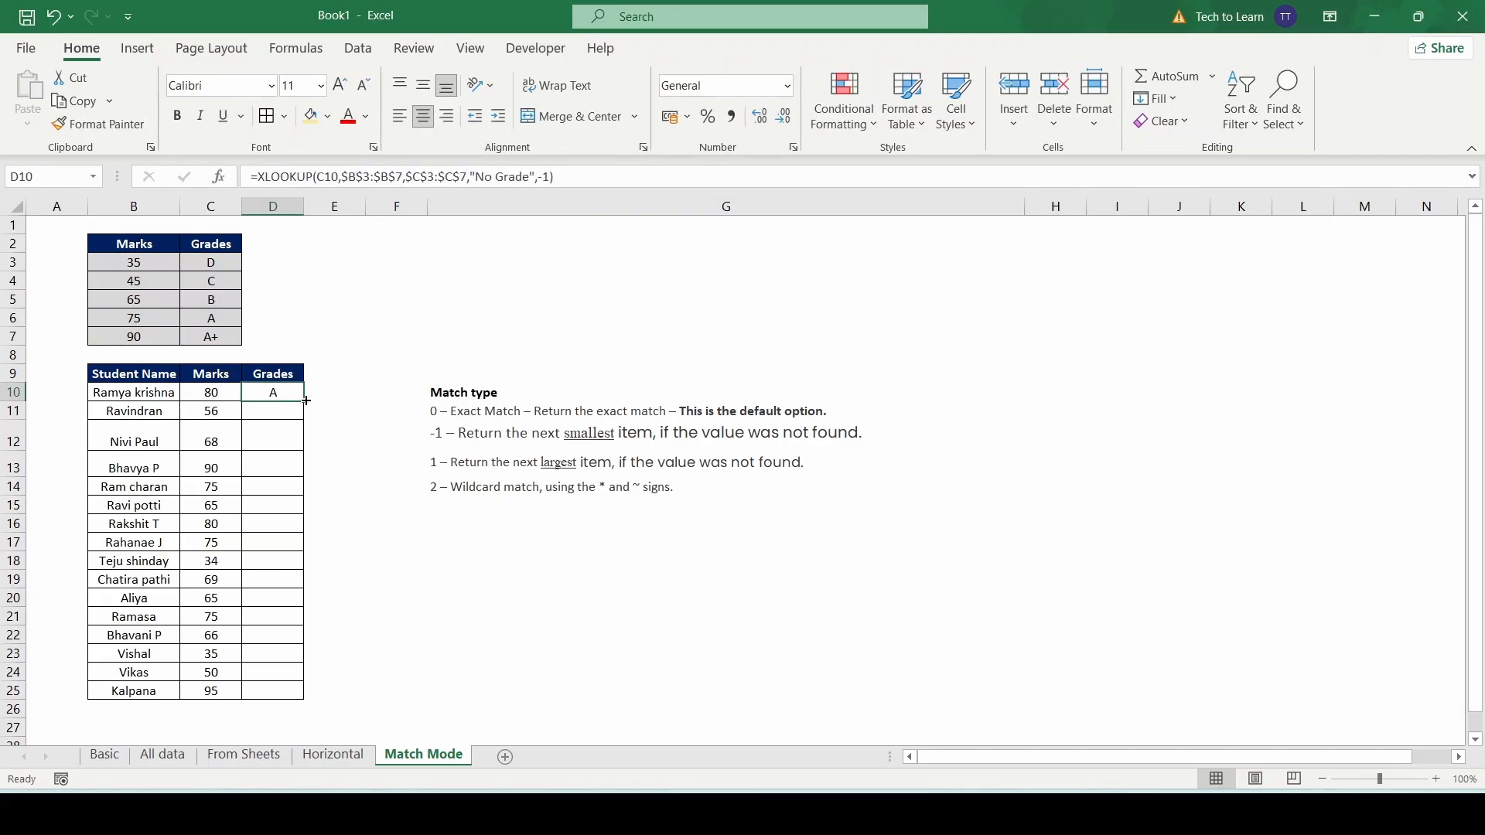
drag(303, 405, 306, 698)
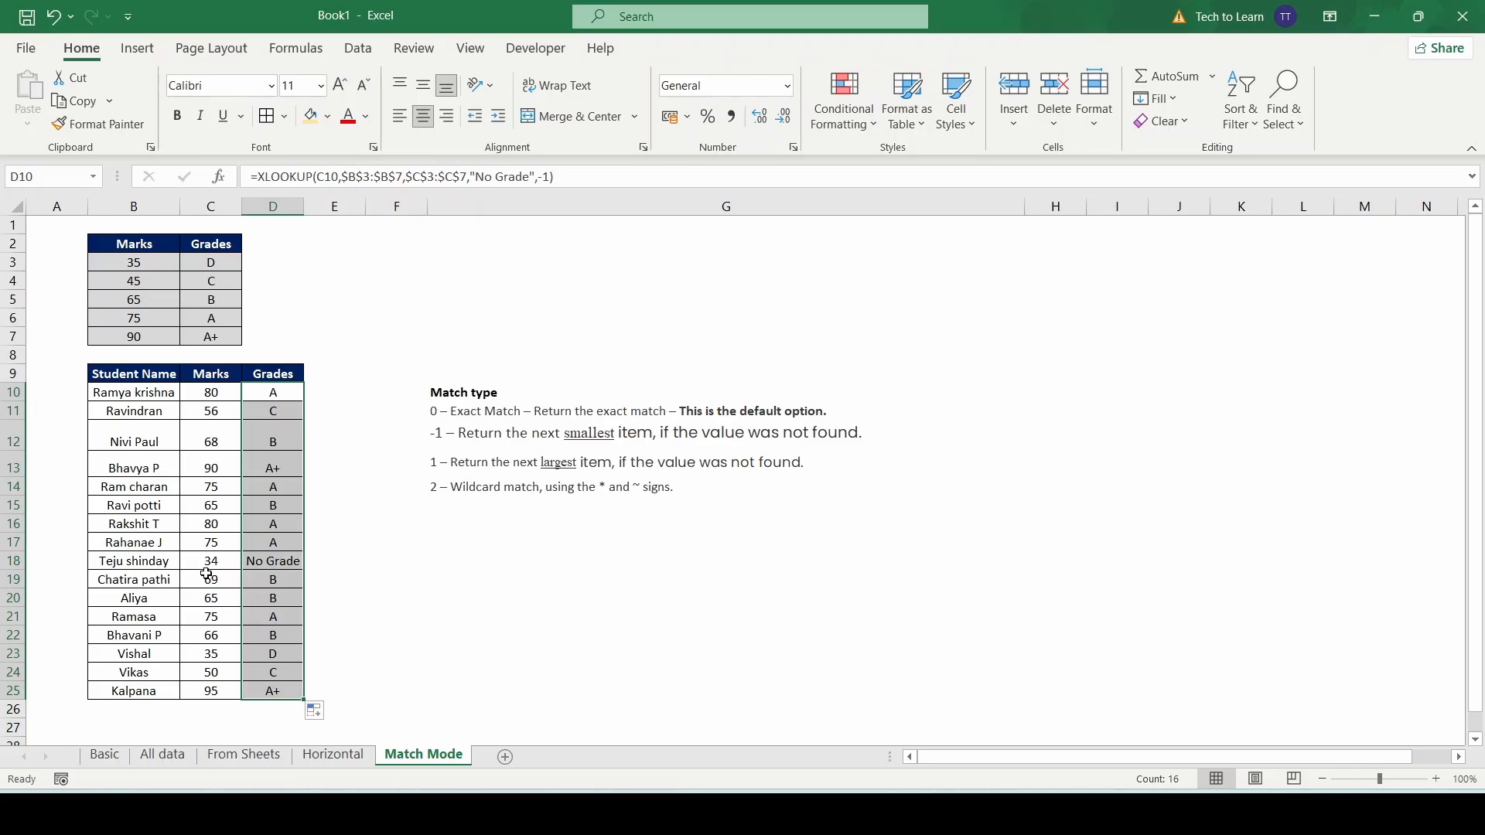
click(123, 262)
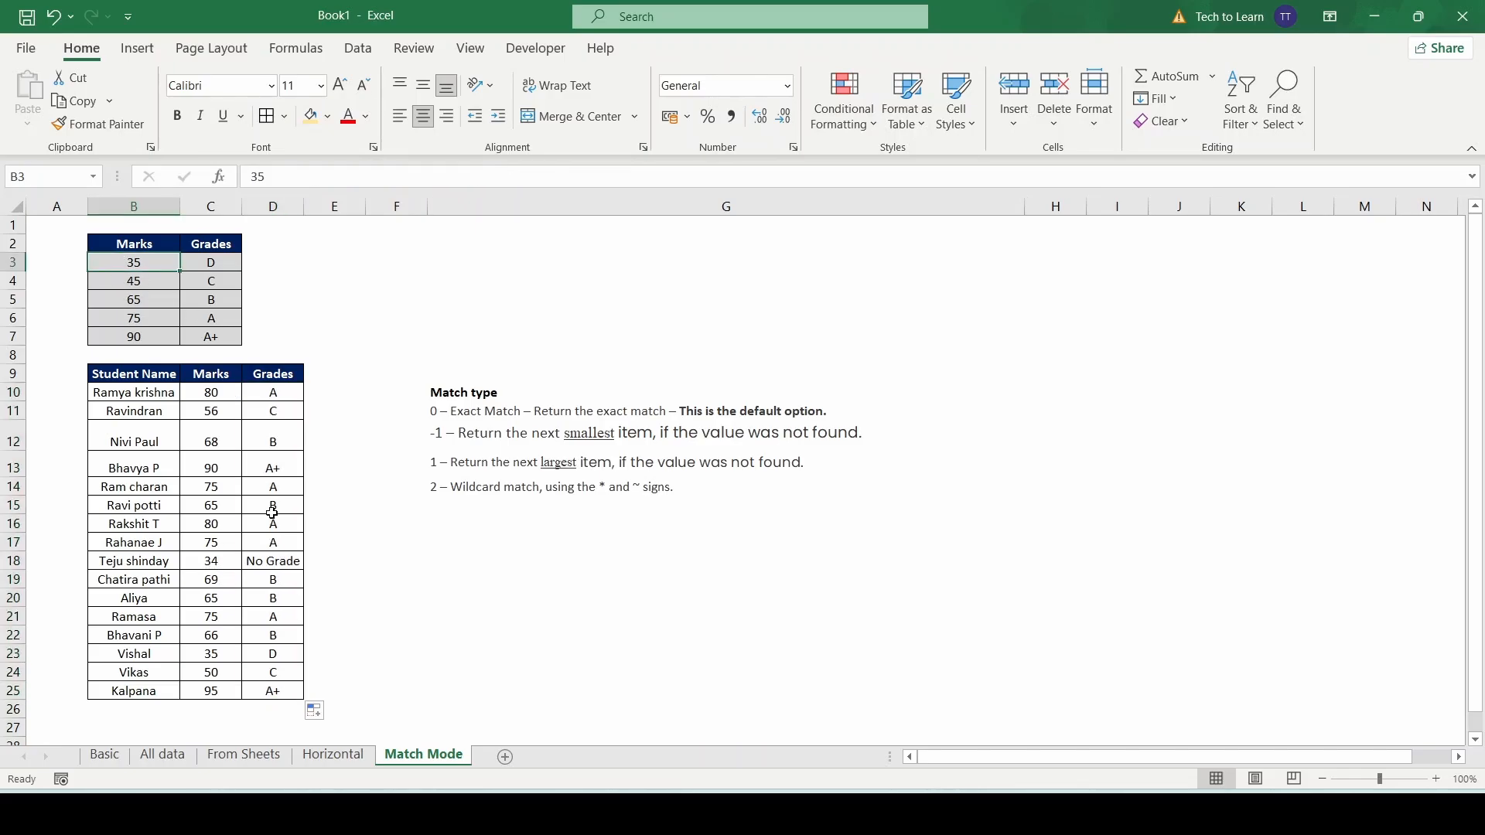
click(221, 563)
click(281, 559)
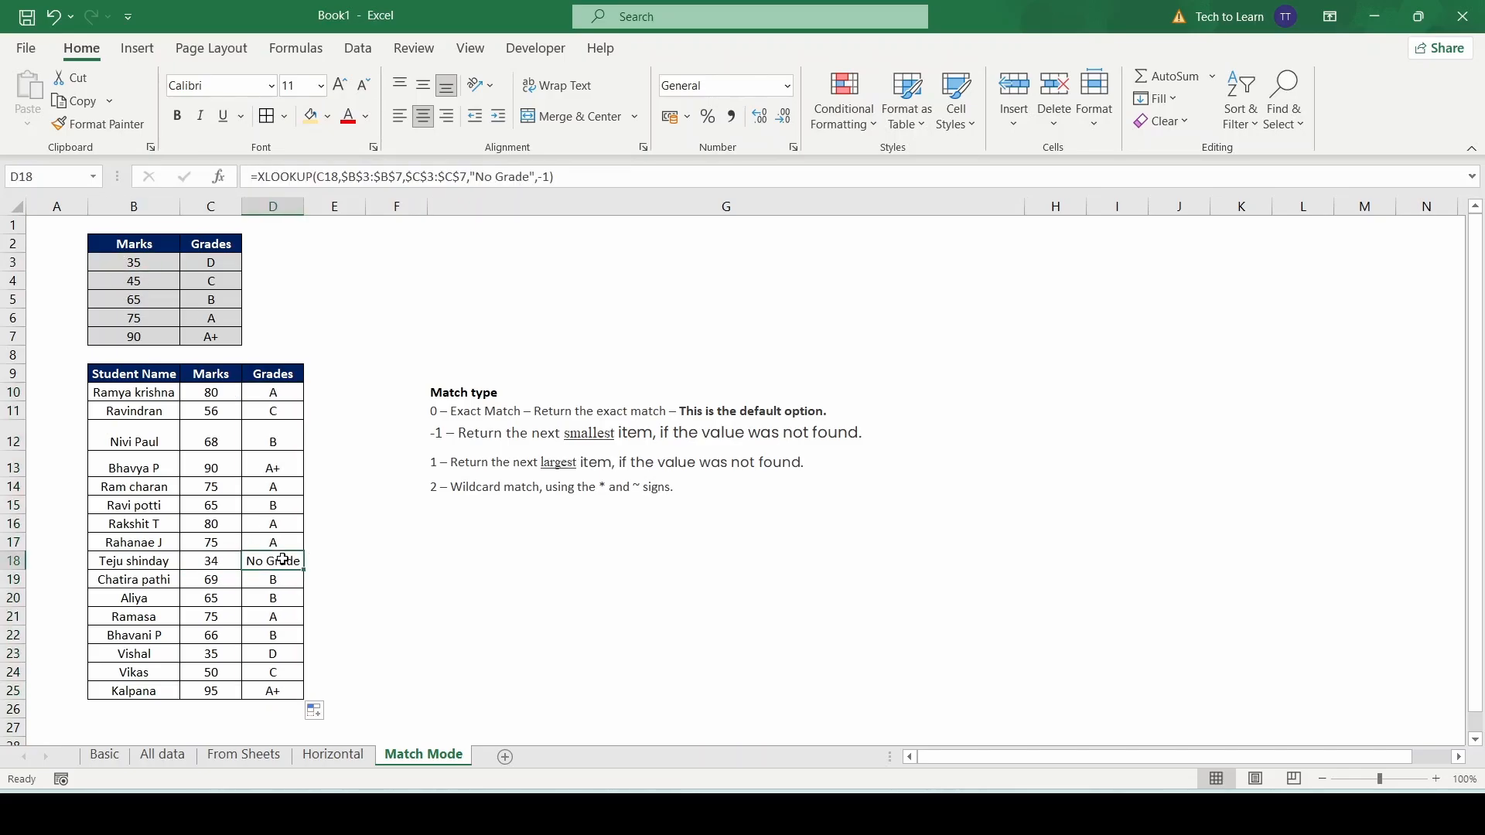